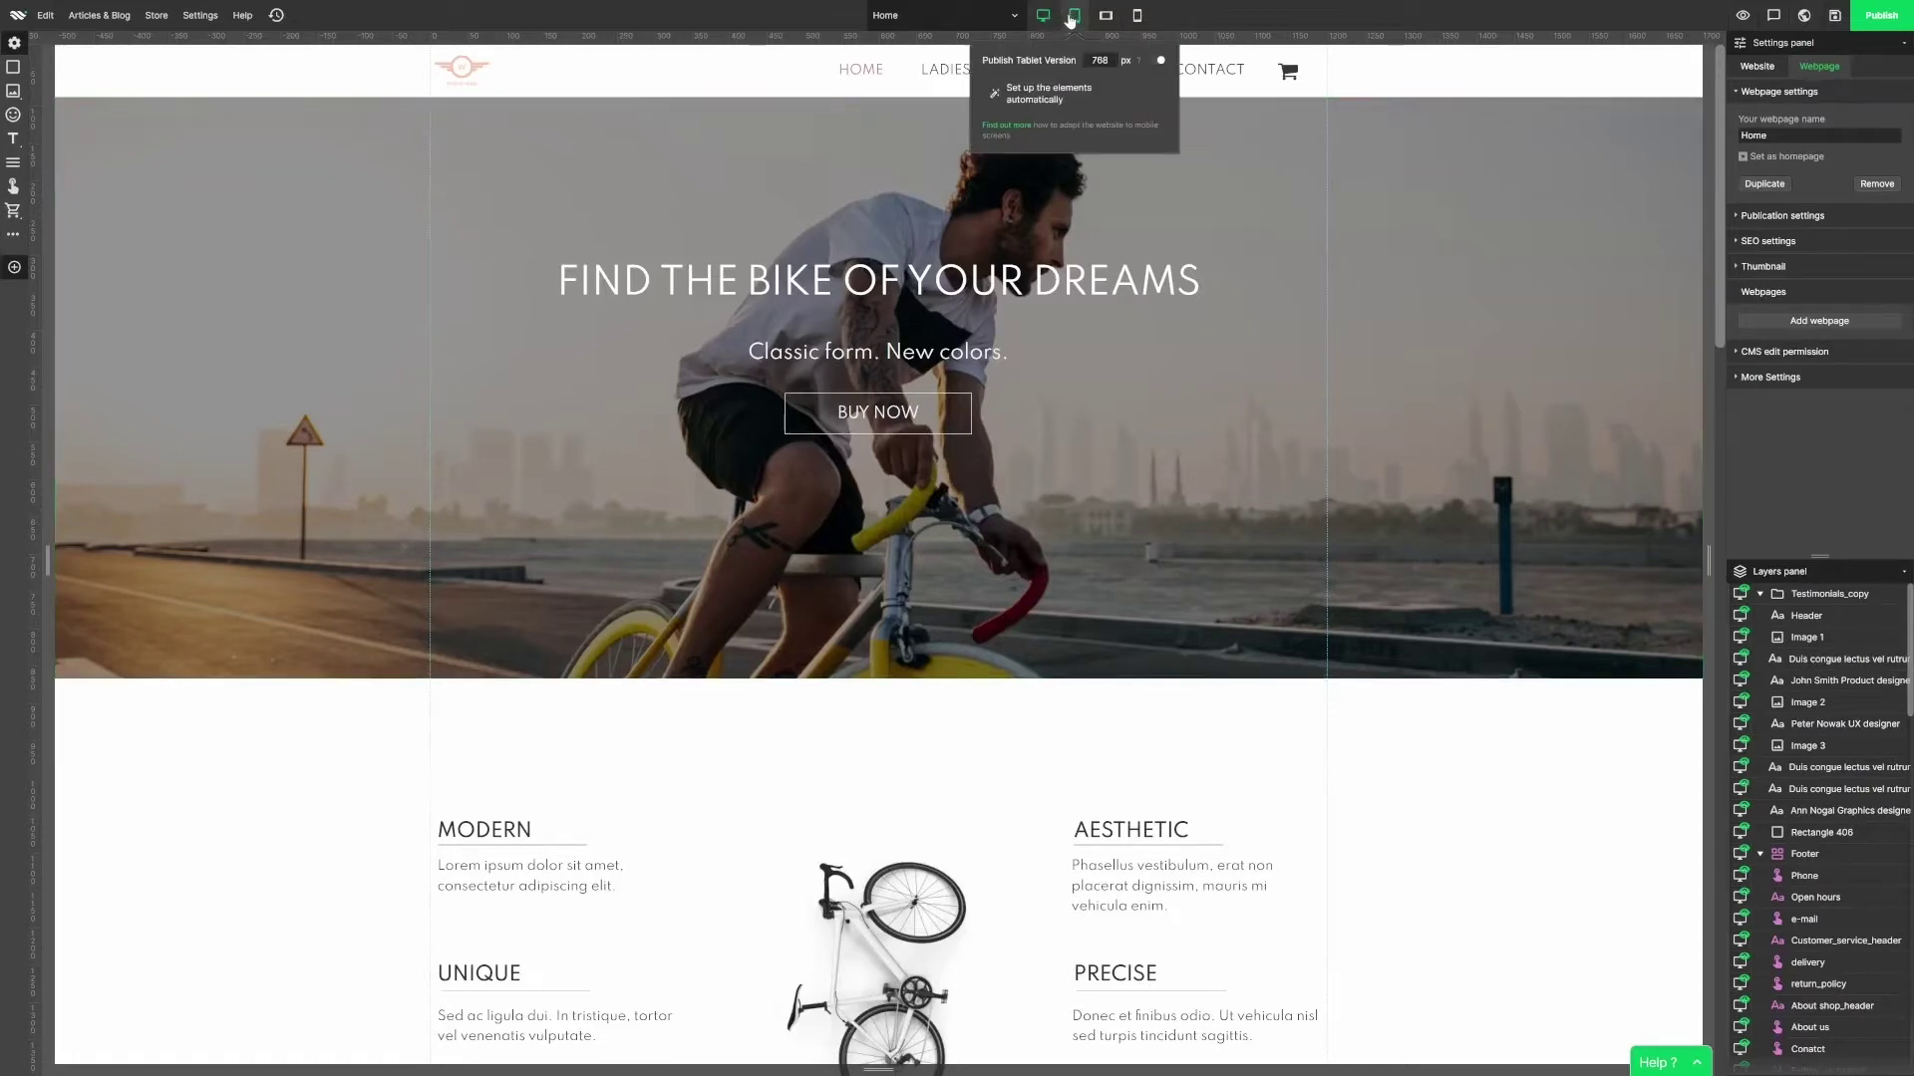
Examine the mobile portrait version of the Home page from the hero section down to the footer.
left_click_drag(1703, 560, 1031, 563)
scroll(1250, 481, "down", 10)
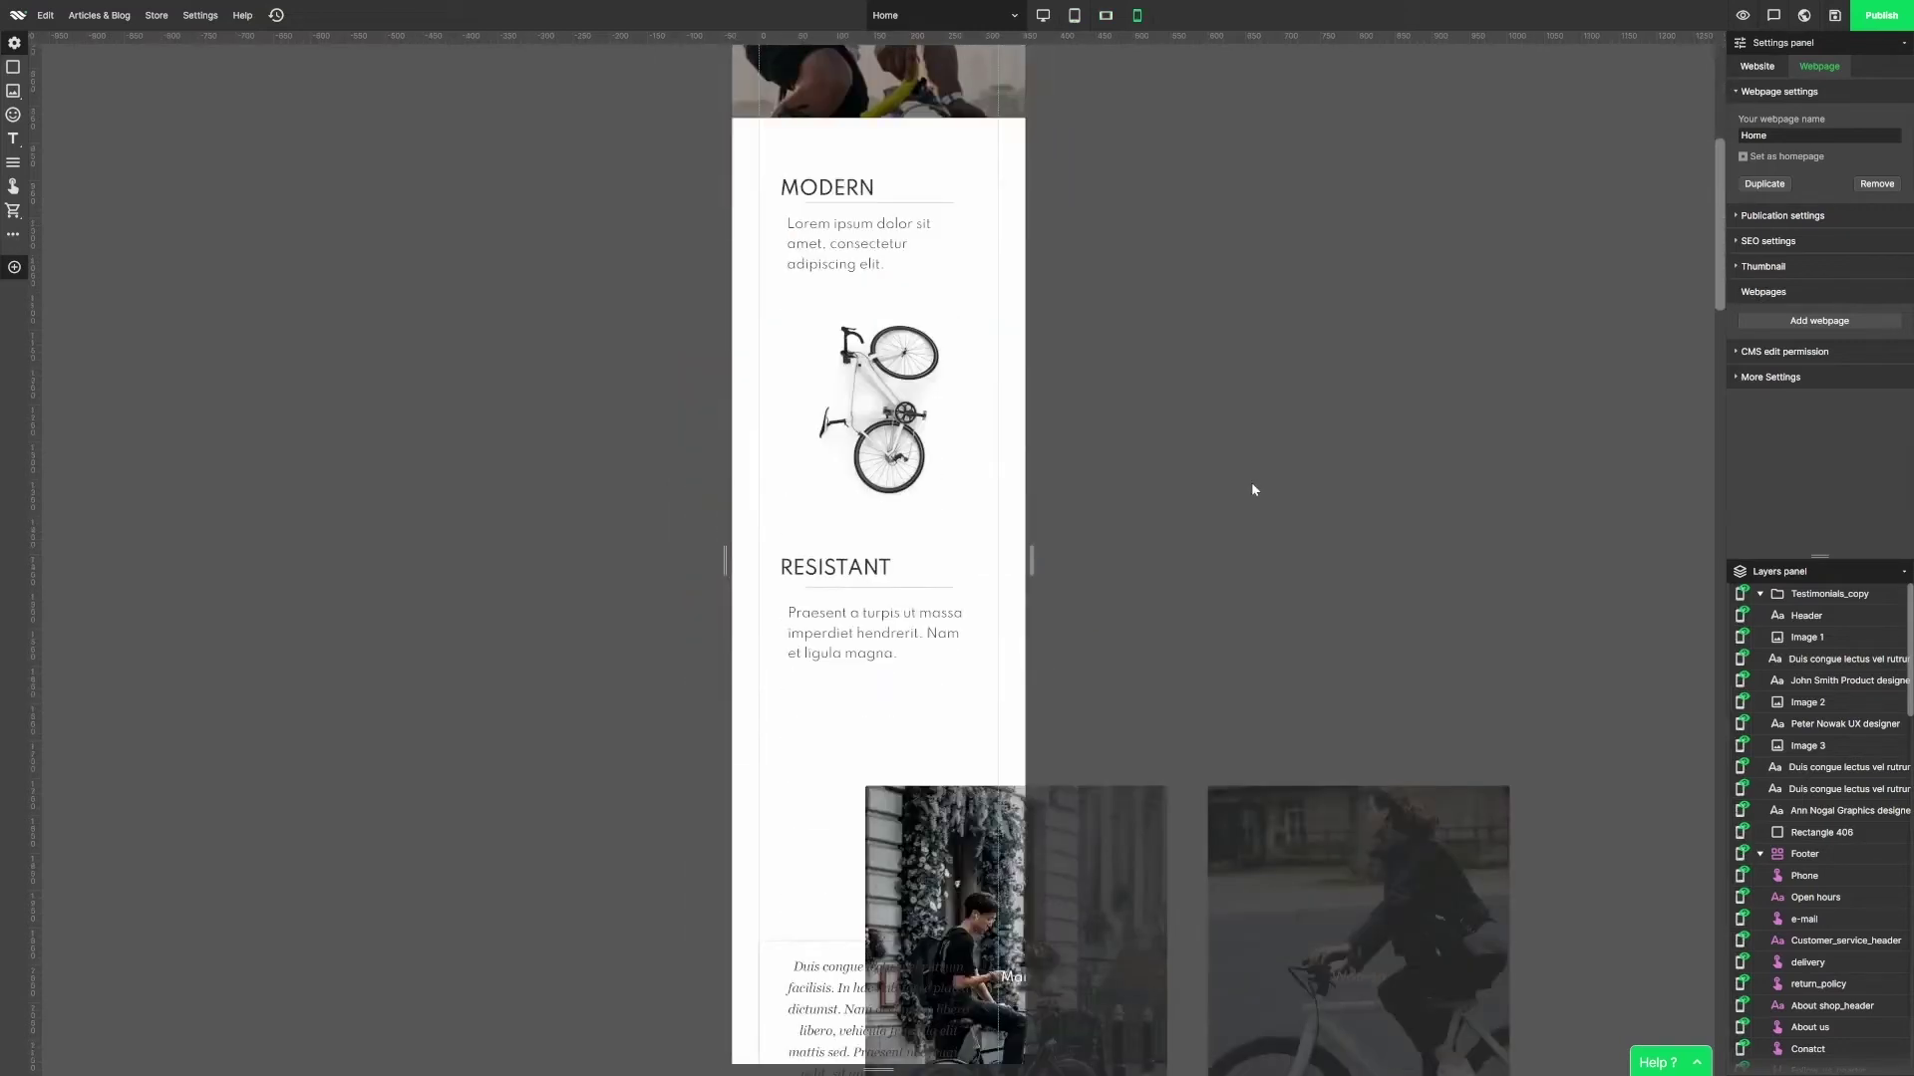
scroll(1253, 489, "down", 12)
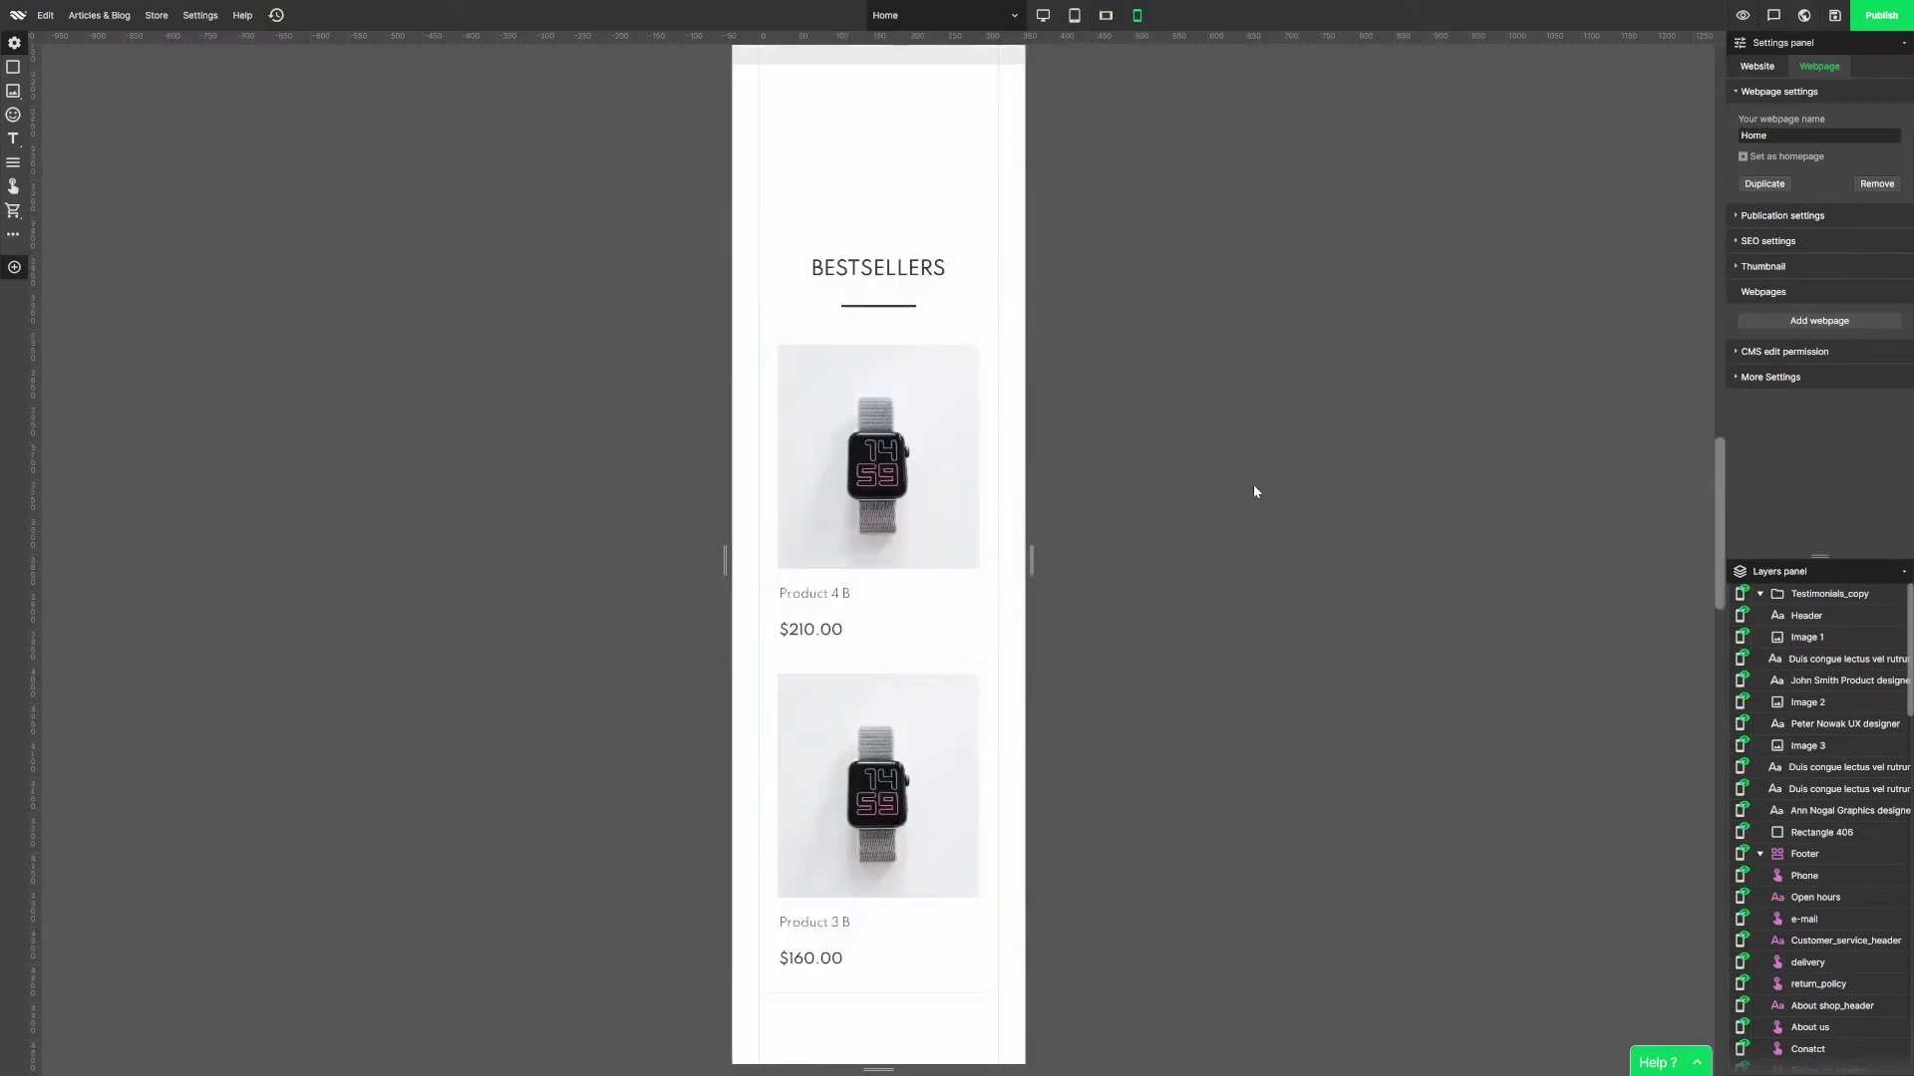
scroll(1255, 492, "down", 10)
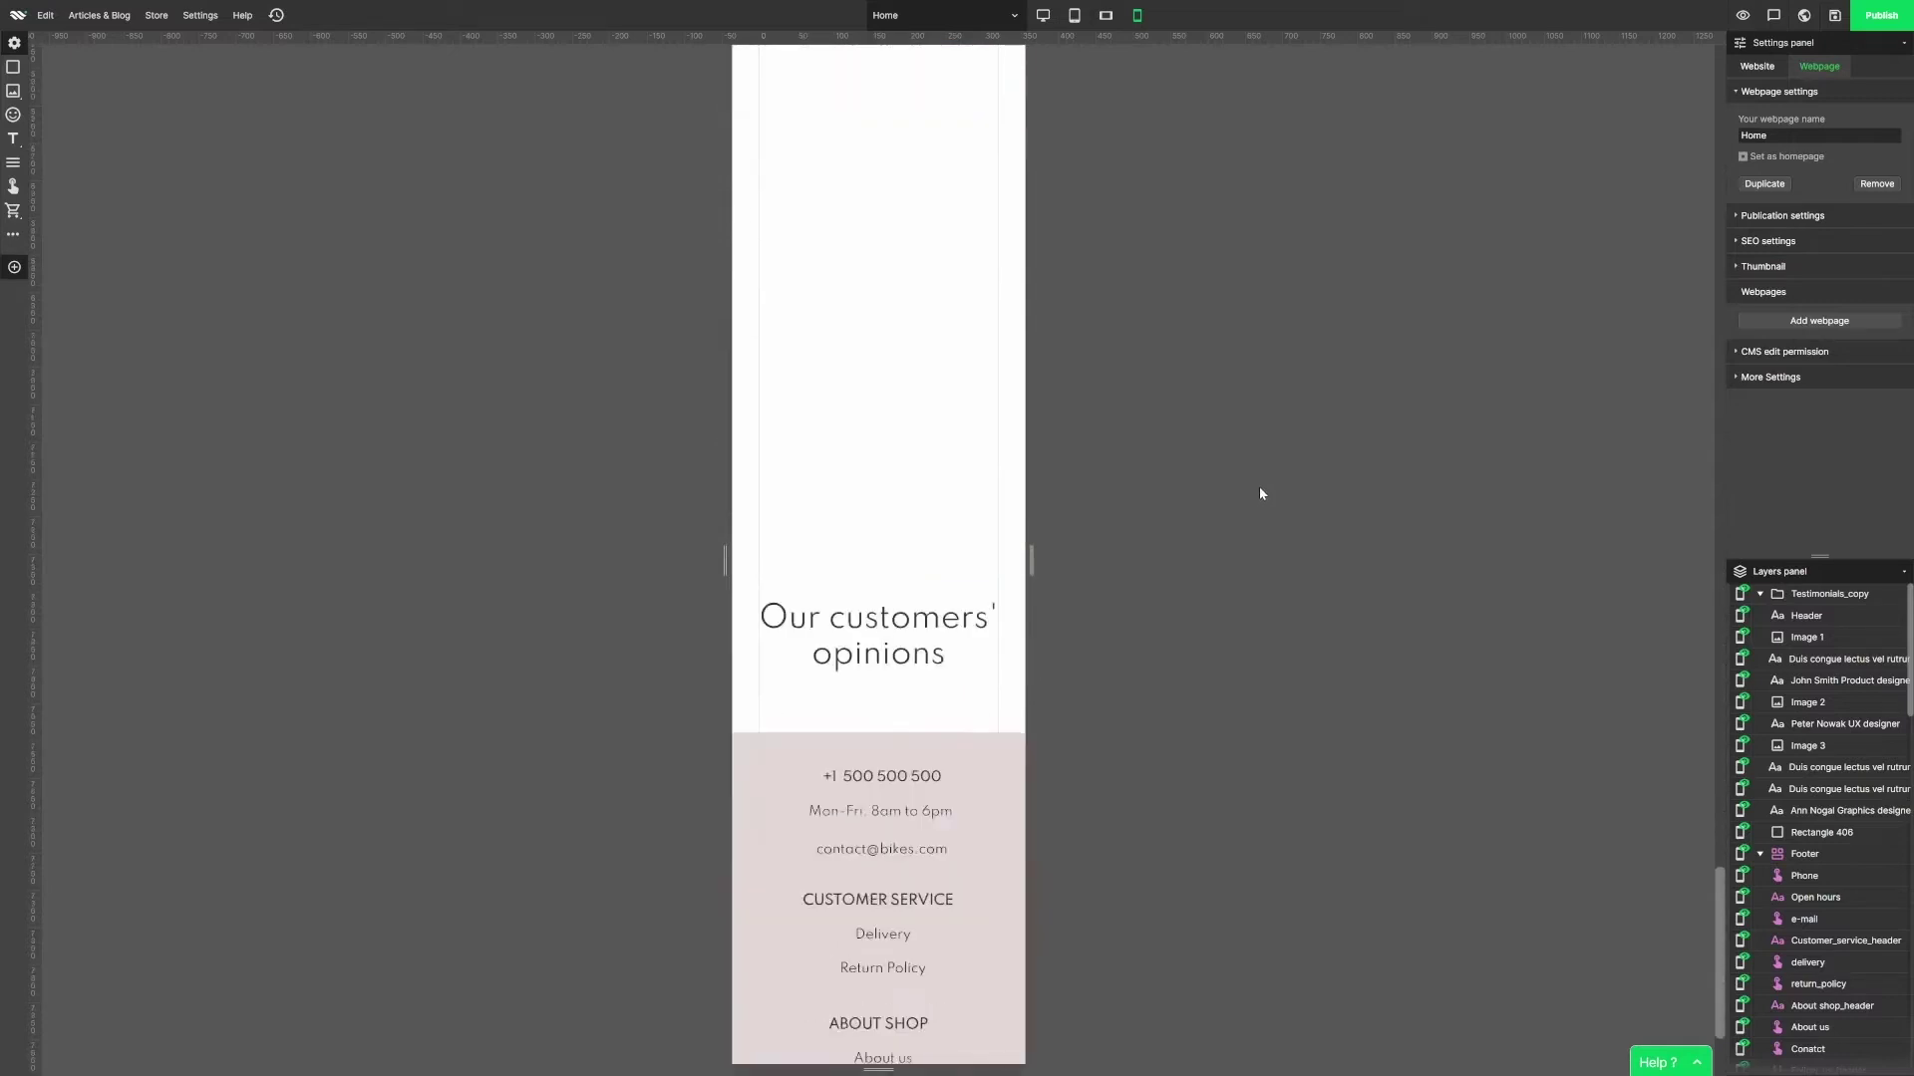
scroll(1260, 492, "up", 20)
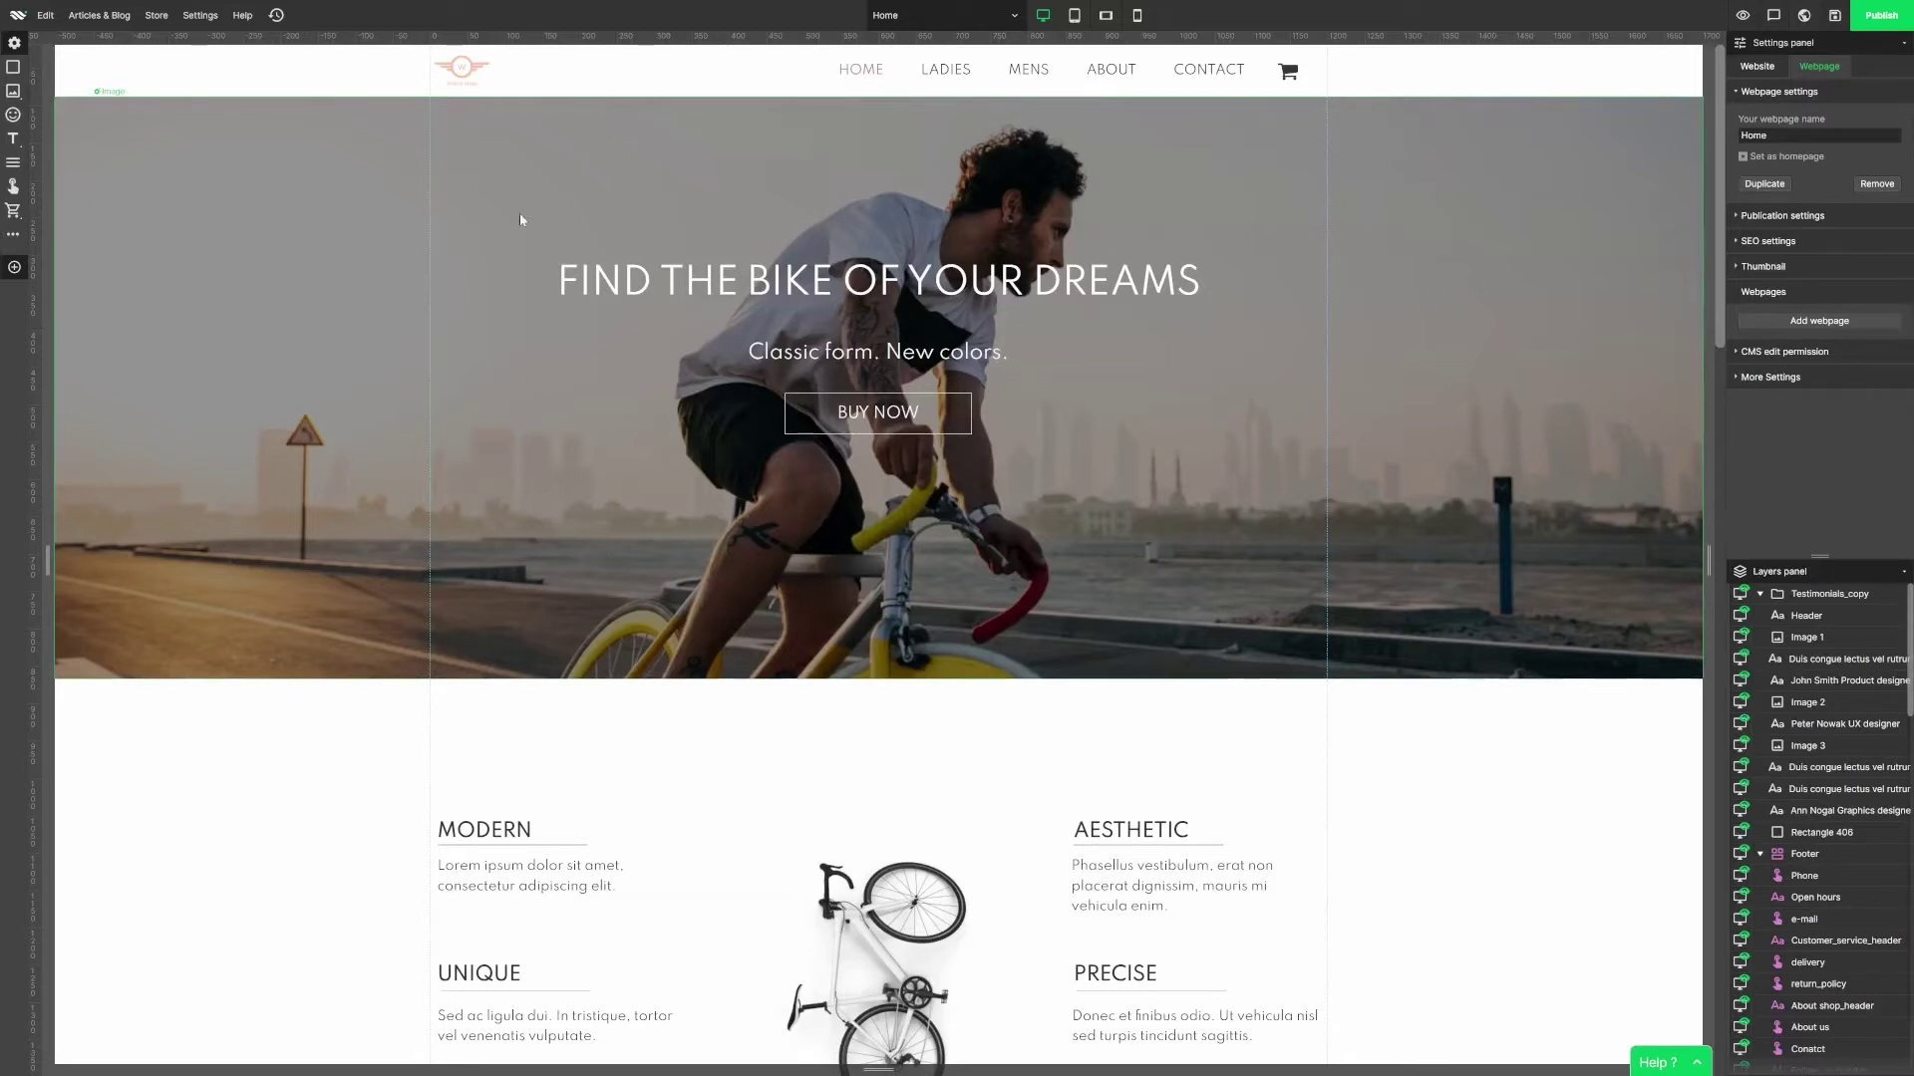
Group the hero headings with the BUY NOW button, and group the bike features section as a second group.
left_click_drag(518, 213, 1246, 519)
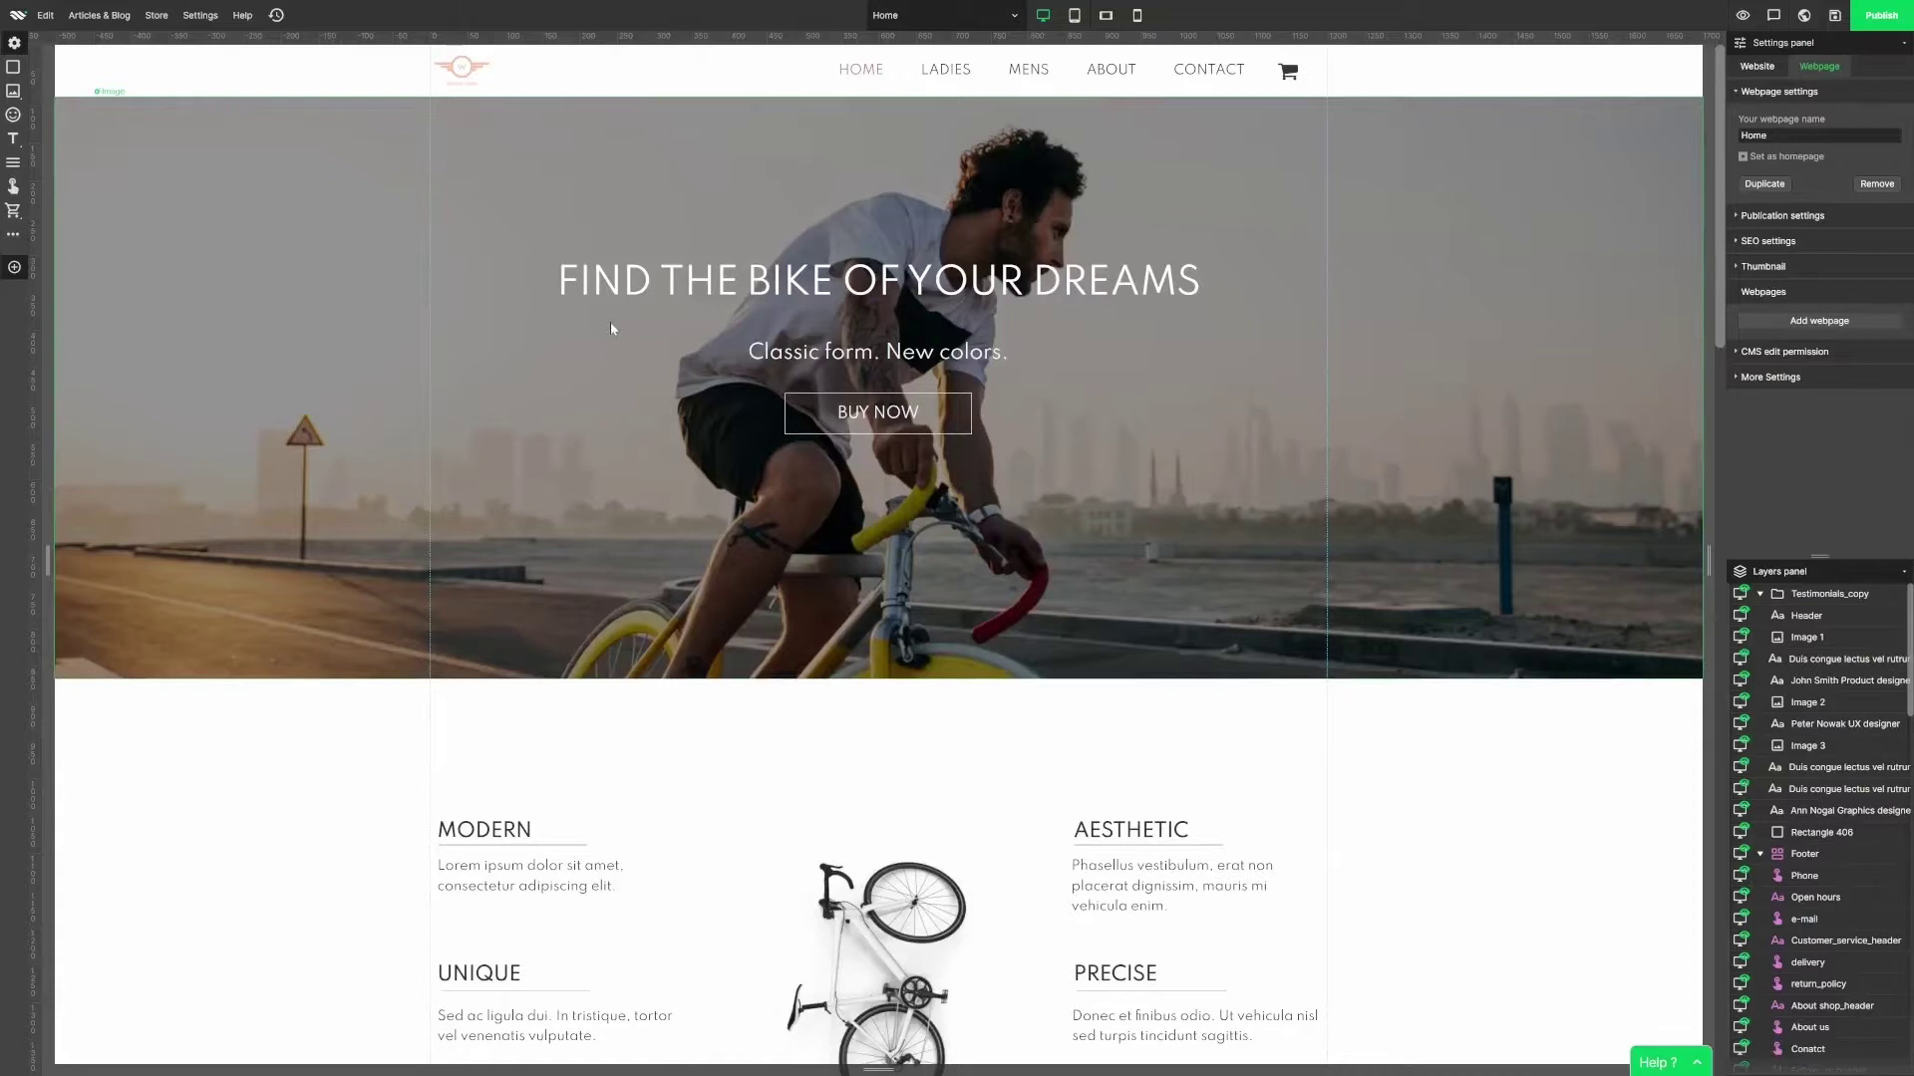
scroll(610, 321, "down", 5)
left_click_drag(426, 291, 1405, 794)
left_click(1736, 1068)
Group the Man and Woman image buttons together.
scroll(1389, 652, "down", 4)
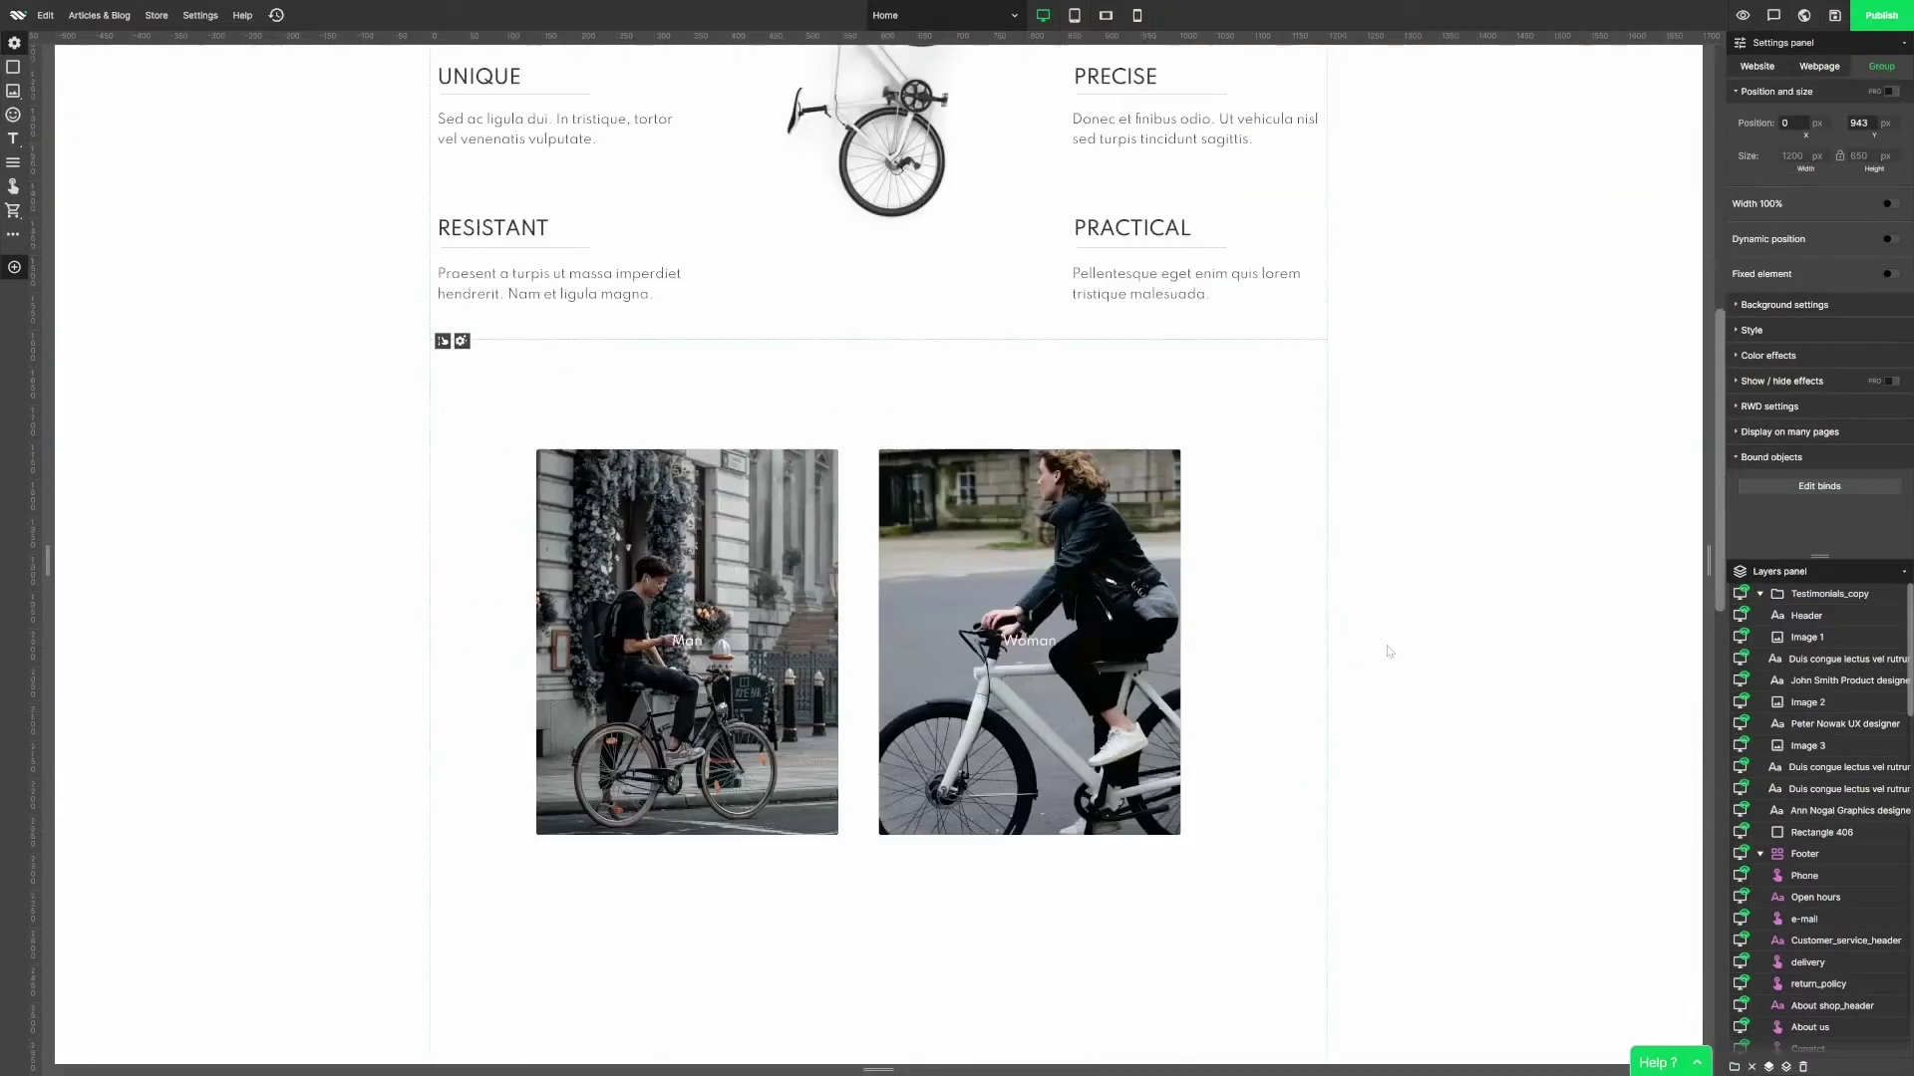
left_click_drag(598, 520, 1282, 910)
left_click(1734, 1066)
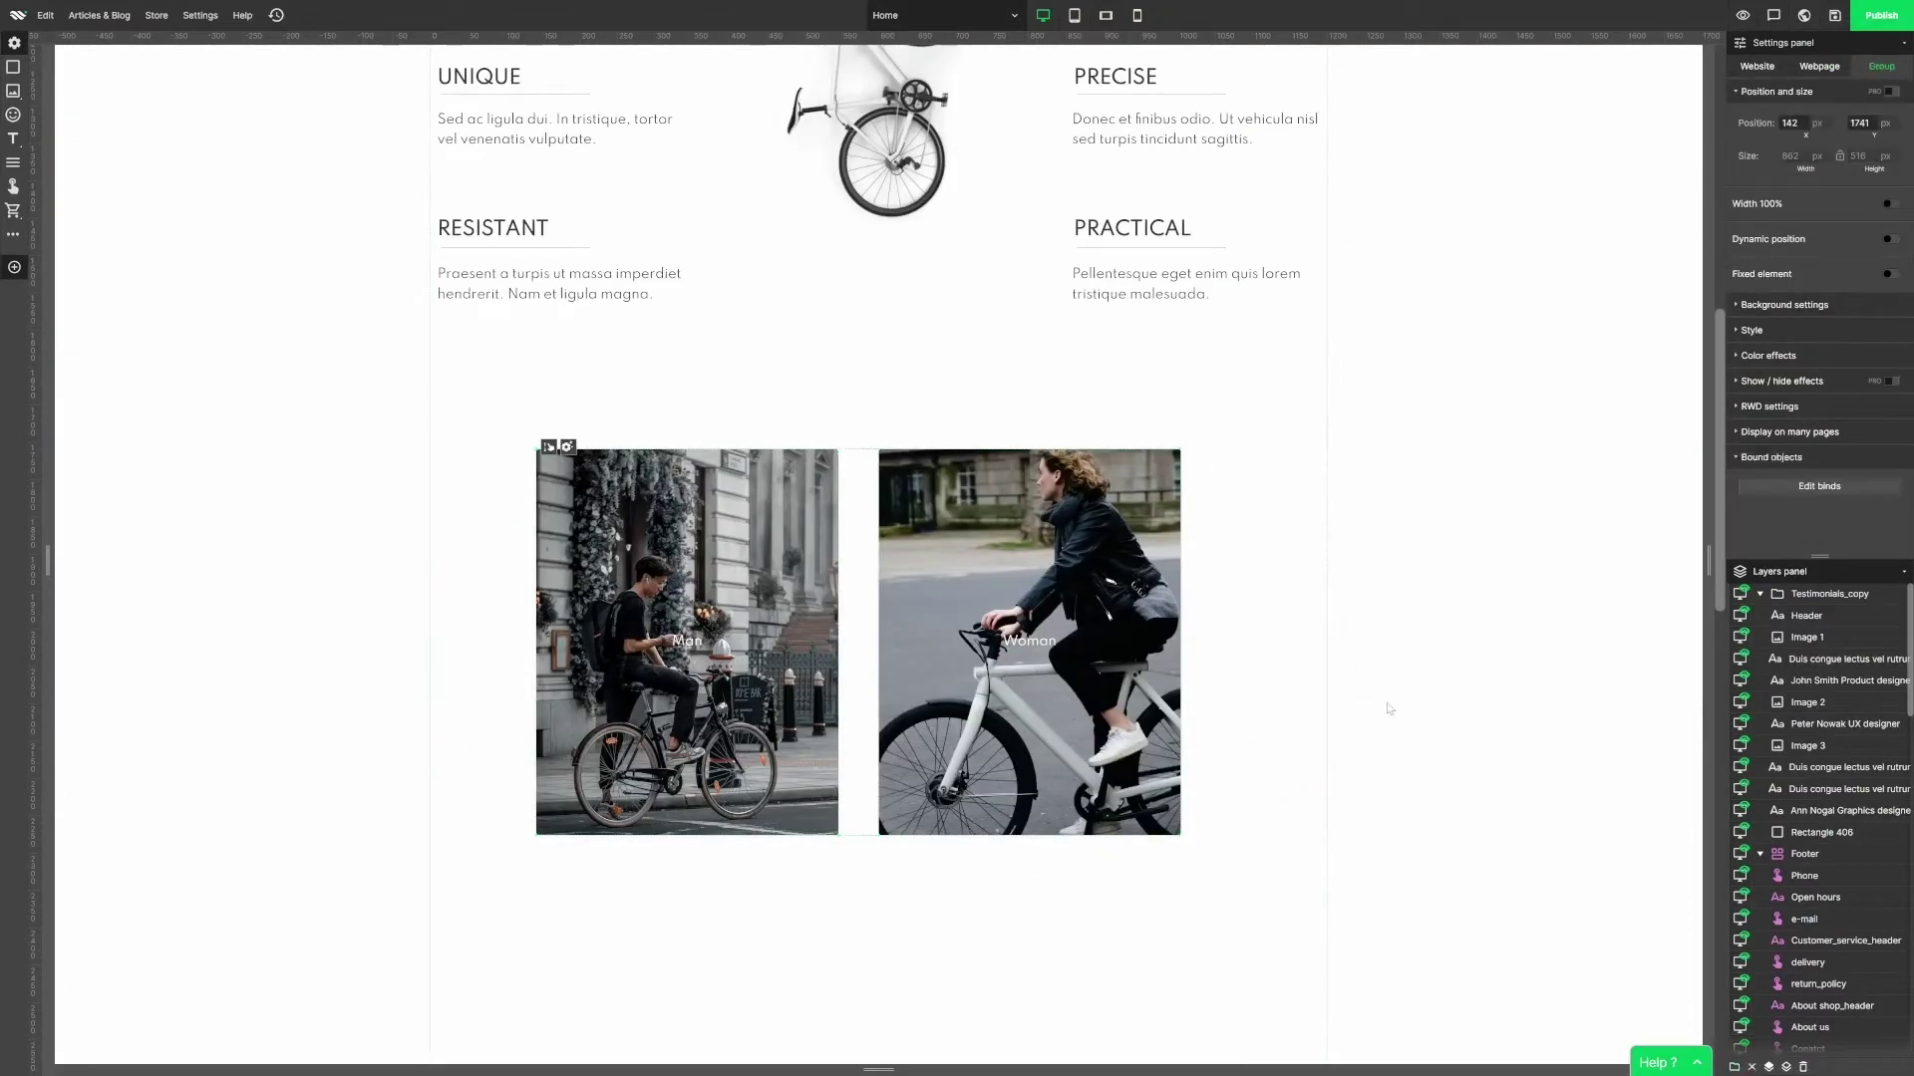
Group all elements of the customers' opinions section and gather the Bestsellers elements for their own group.
scroll(1386, 708, "down", 6)
left_click_drag(72, 329, 1629, 876)
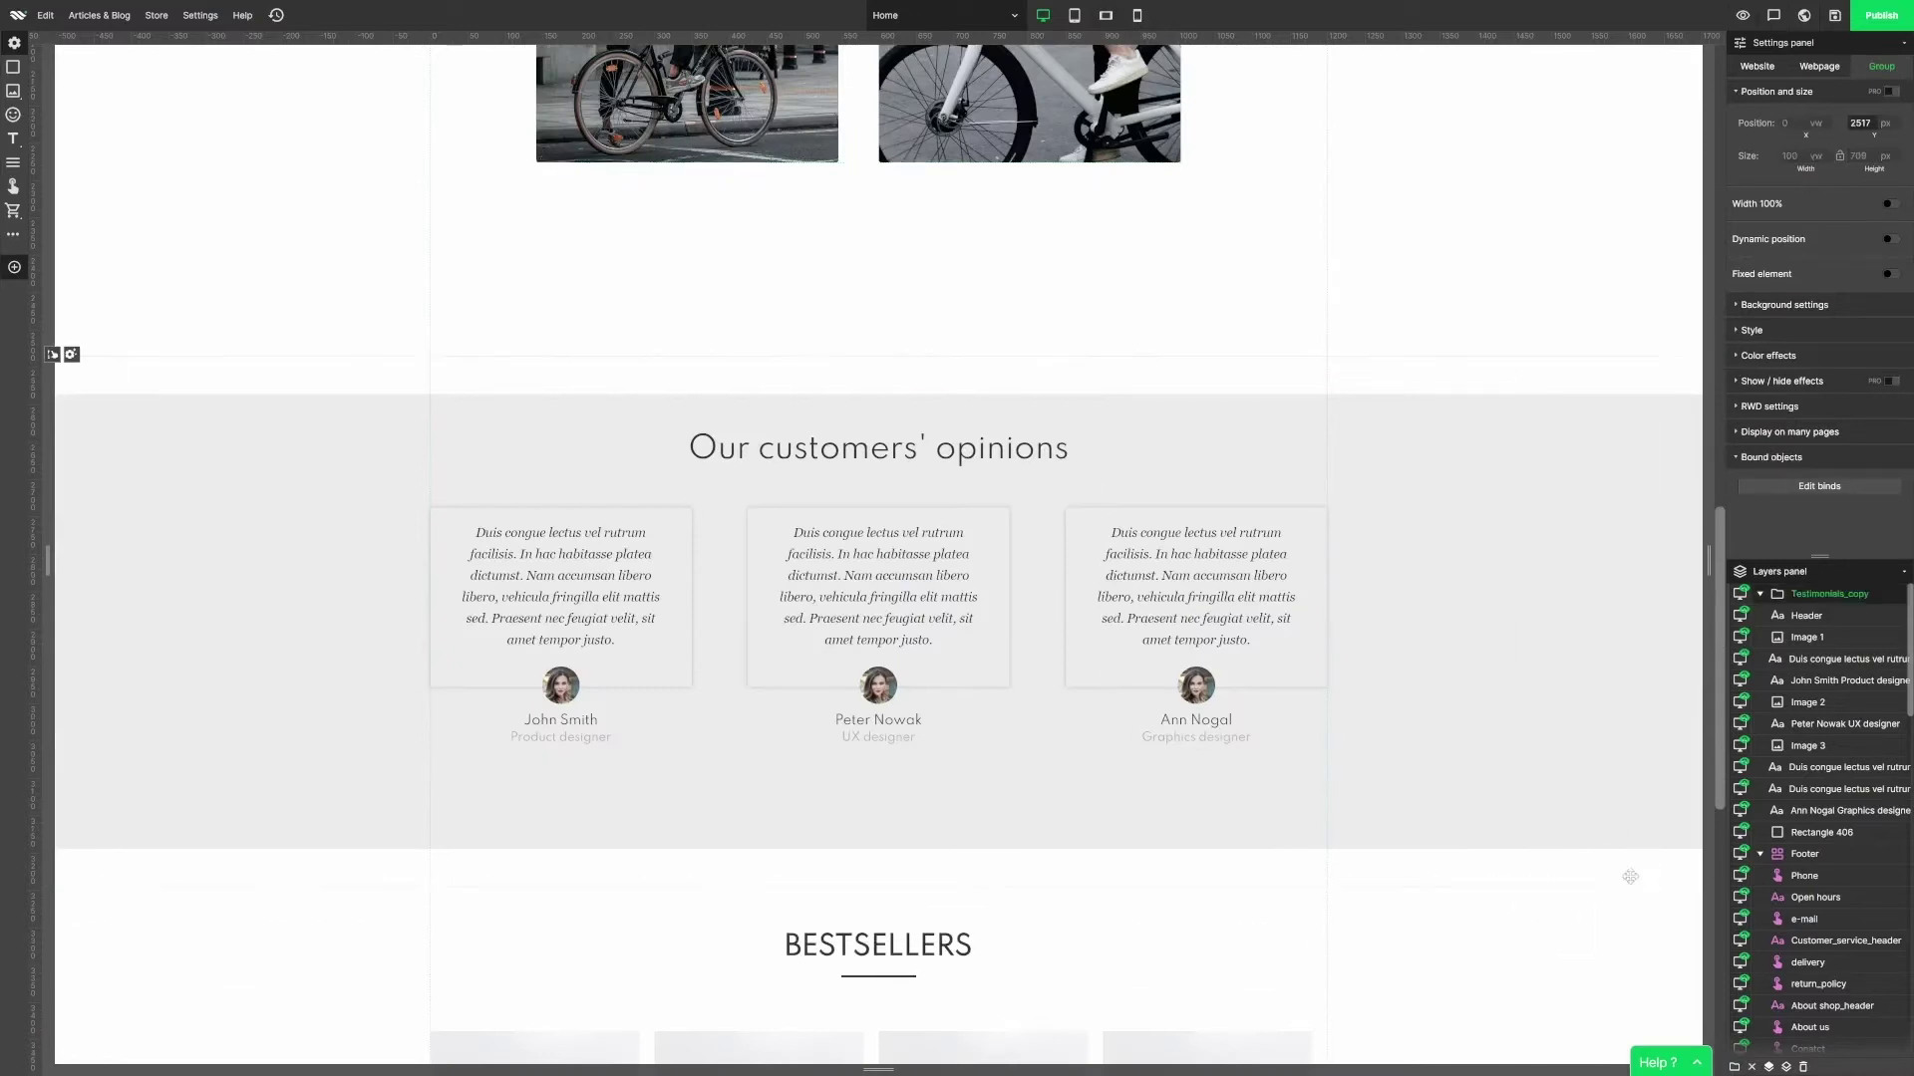
left_click(1736, 1067)
scroll(1376, 742, "down", 5)
left_click_drag(405, 448, 1380, 1017)
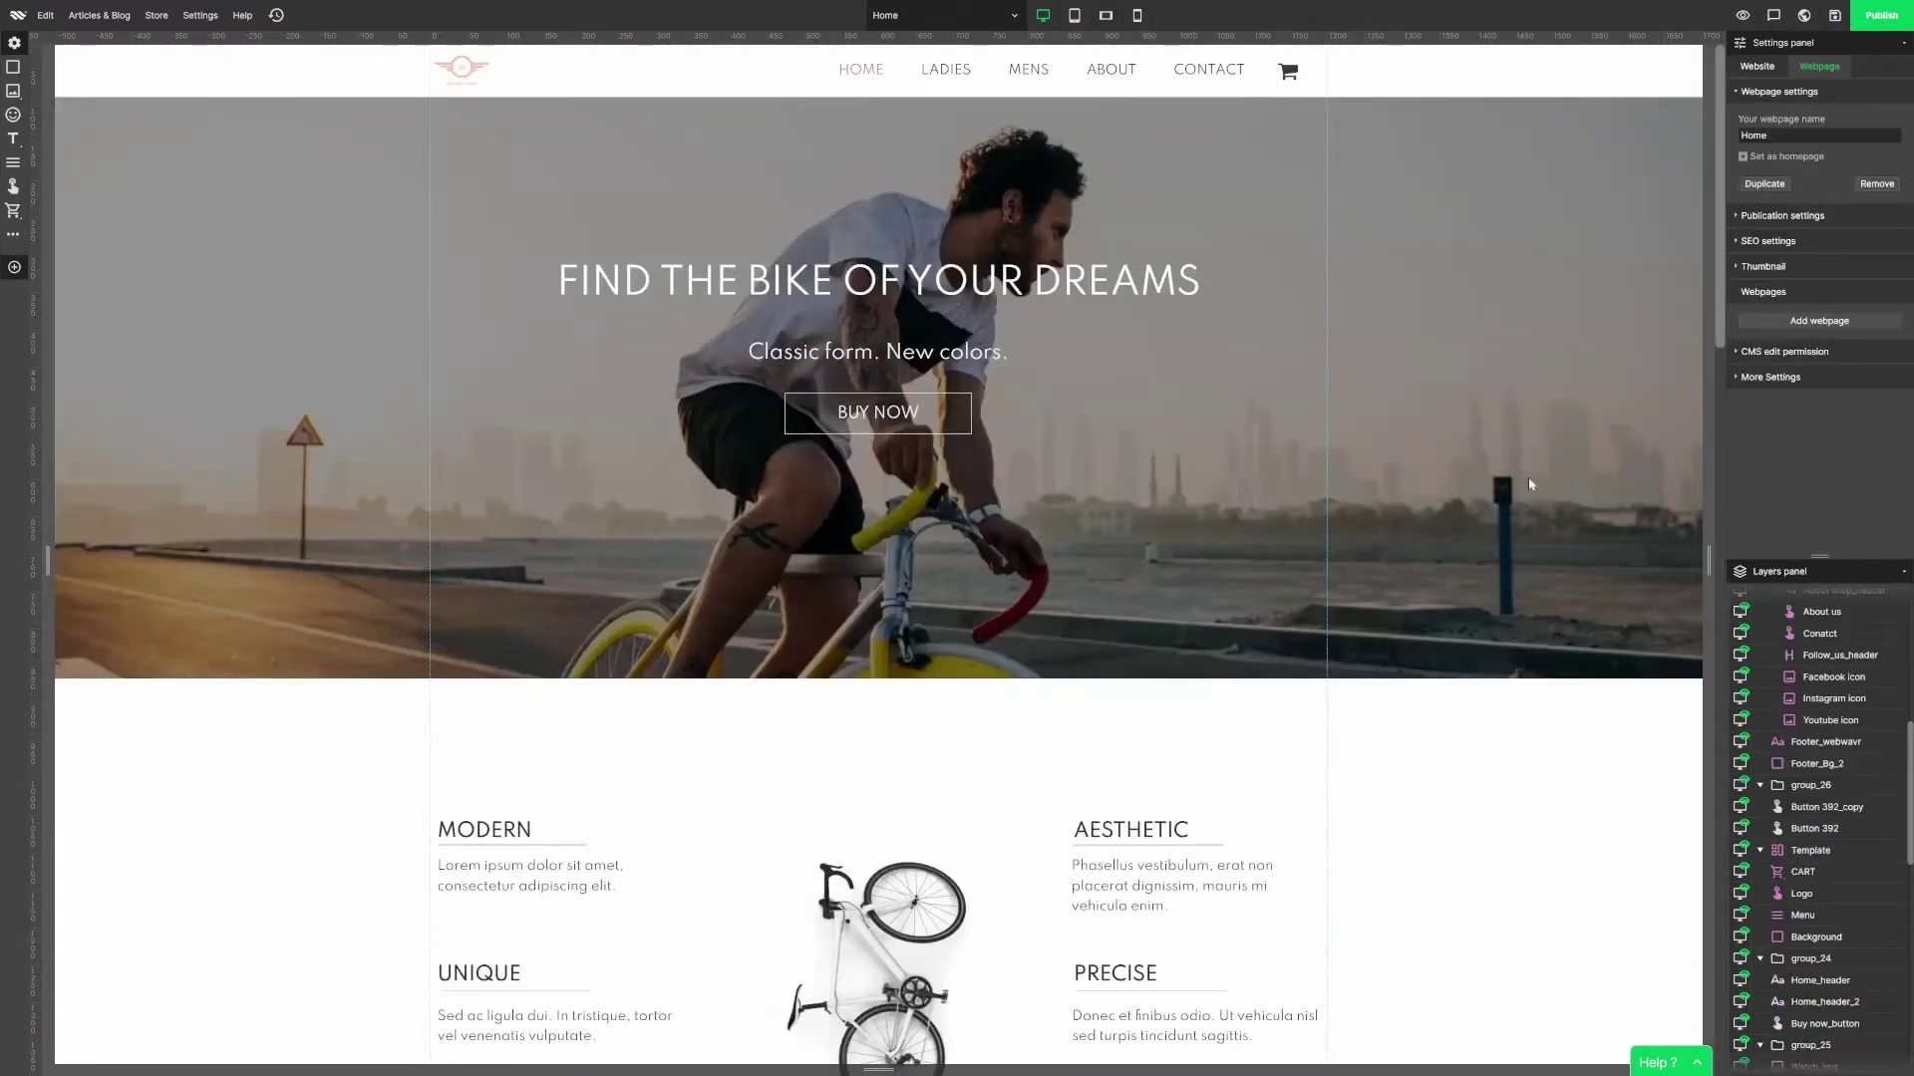
Bind the hero text group to the bike features group below it.
left_click(1025, 376)
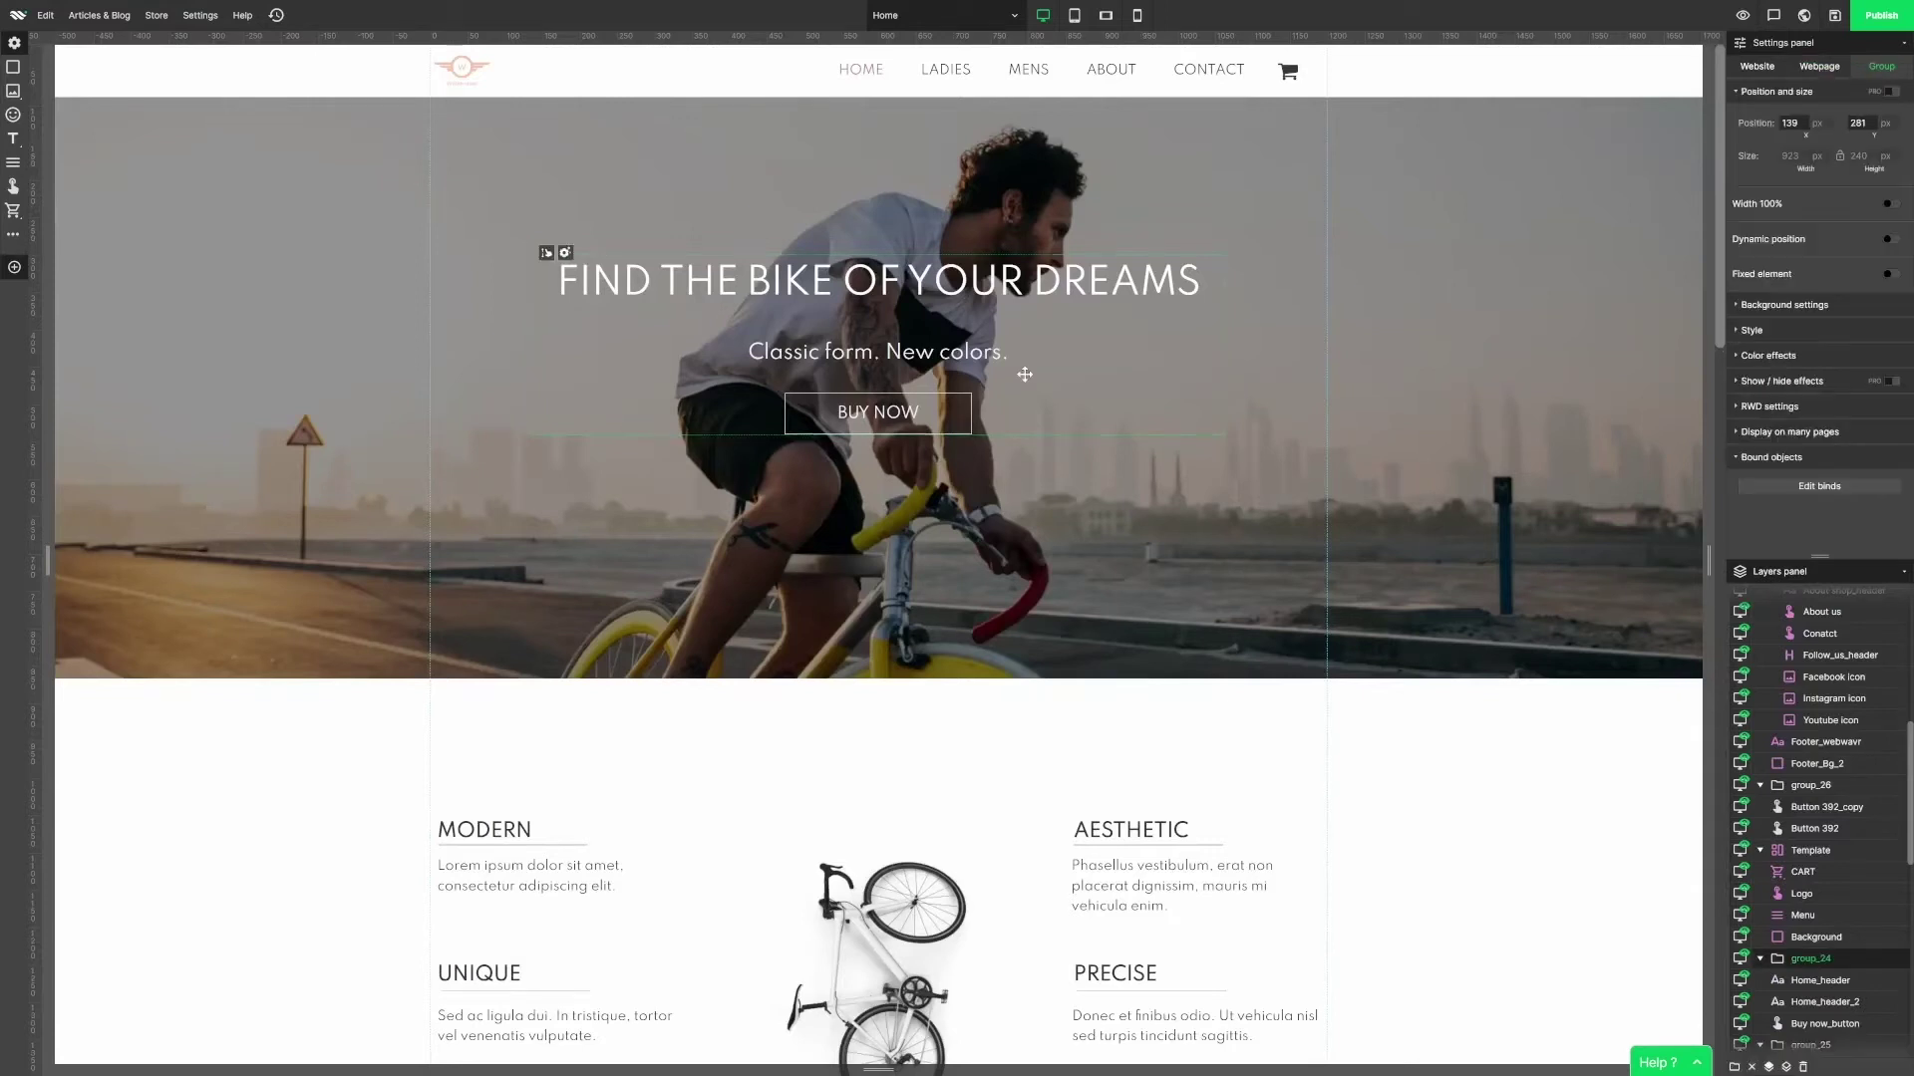
left_click(1770, 489)
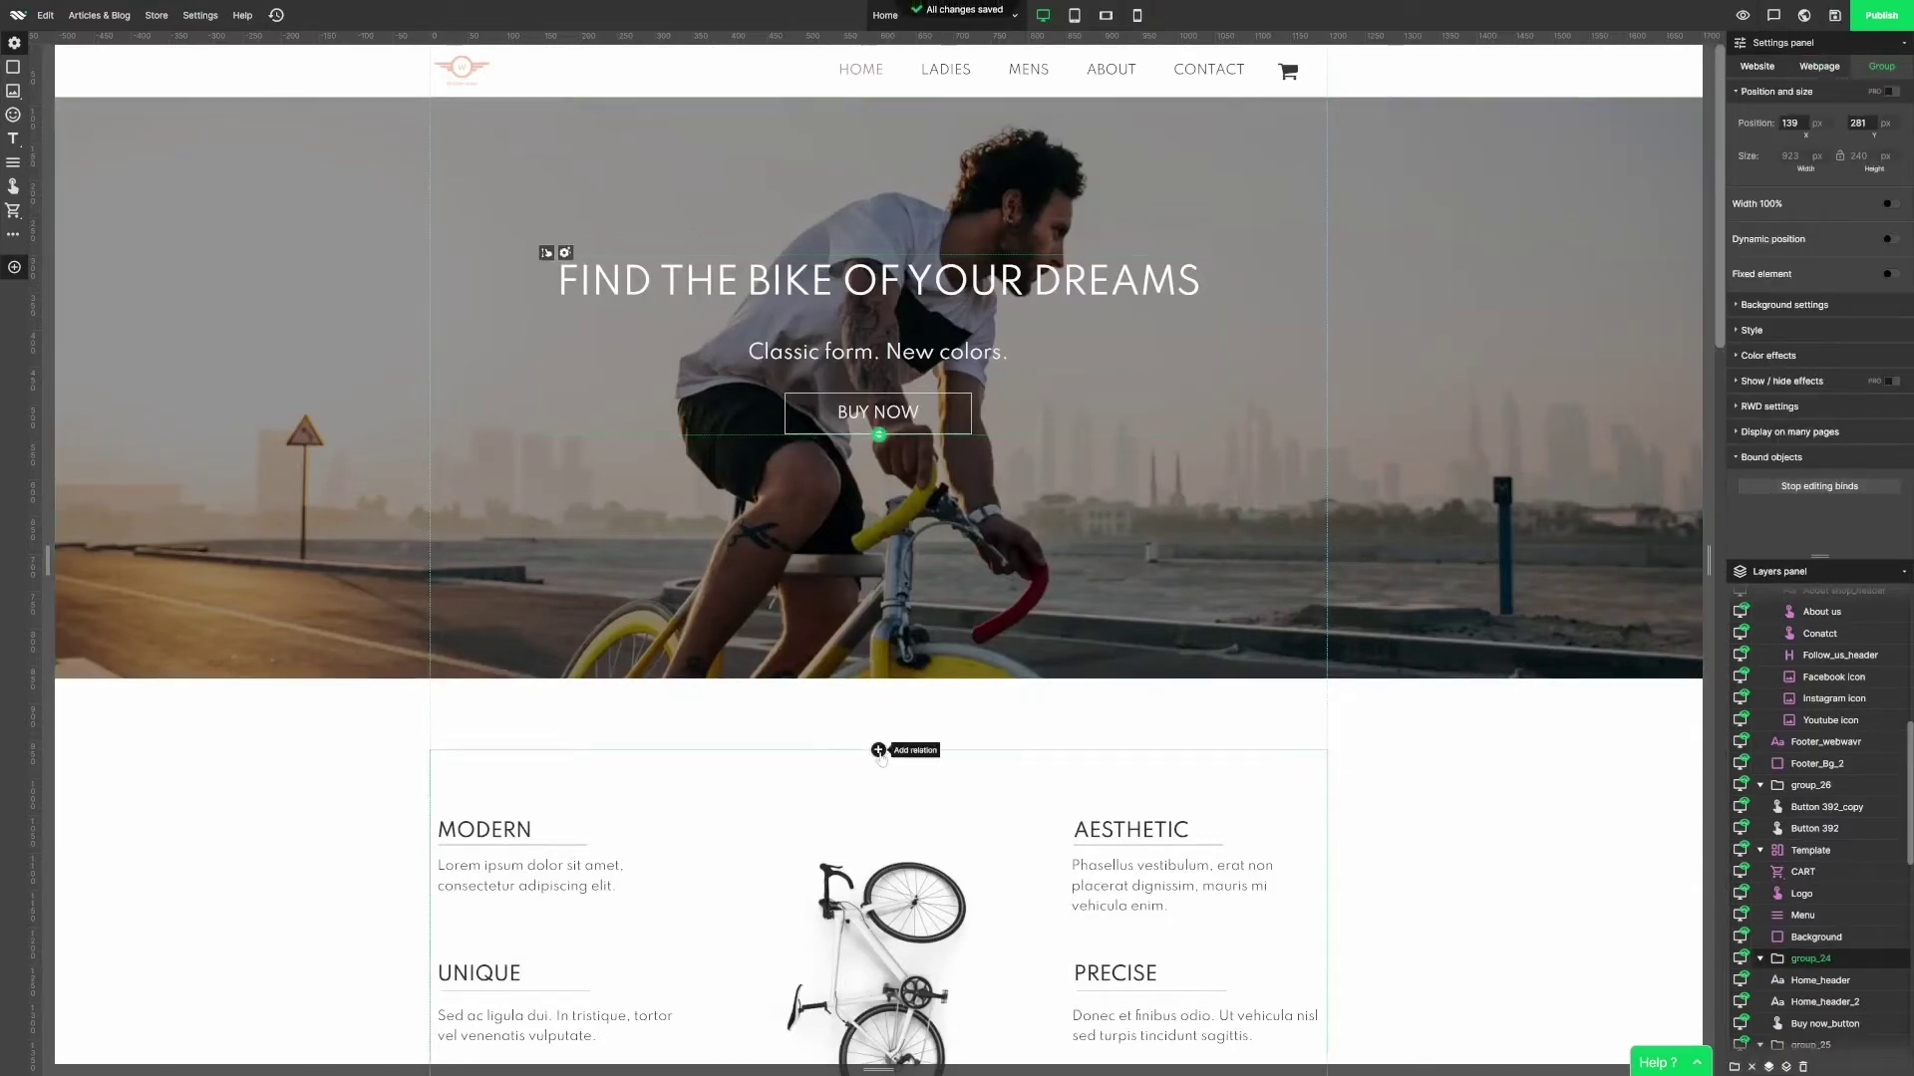
left_click(878, 750)
Bind the bike features group to the group holding the Man and Woman images.
scroll(881, 759, "down", 5)
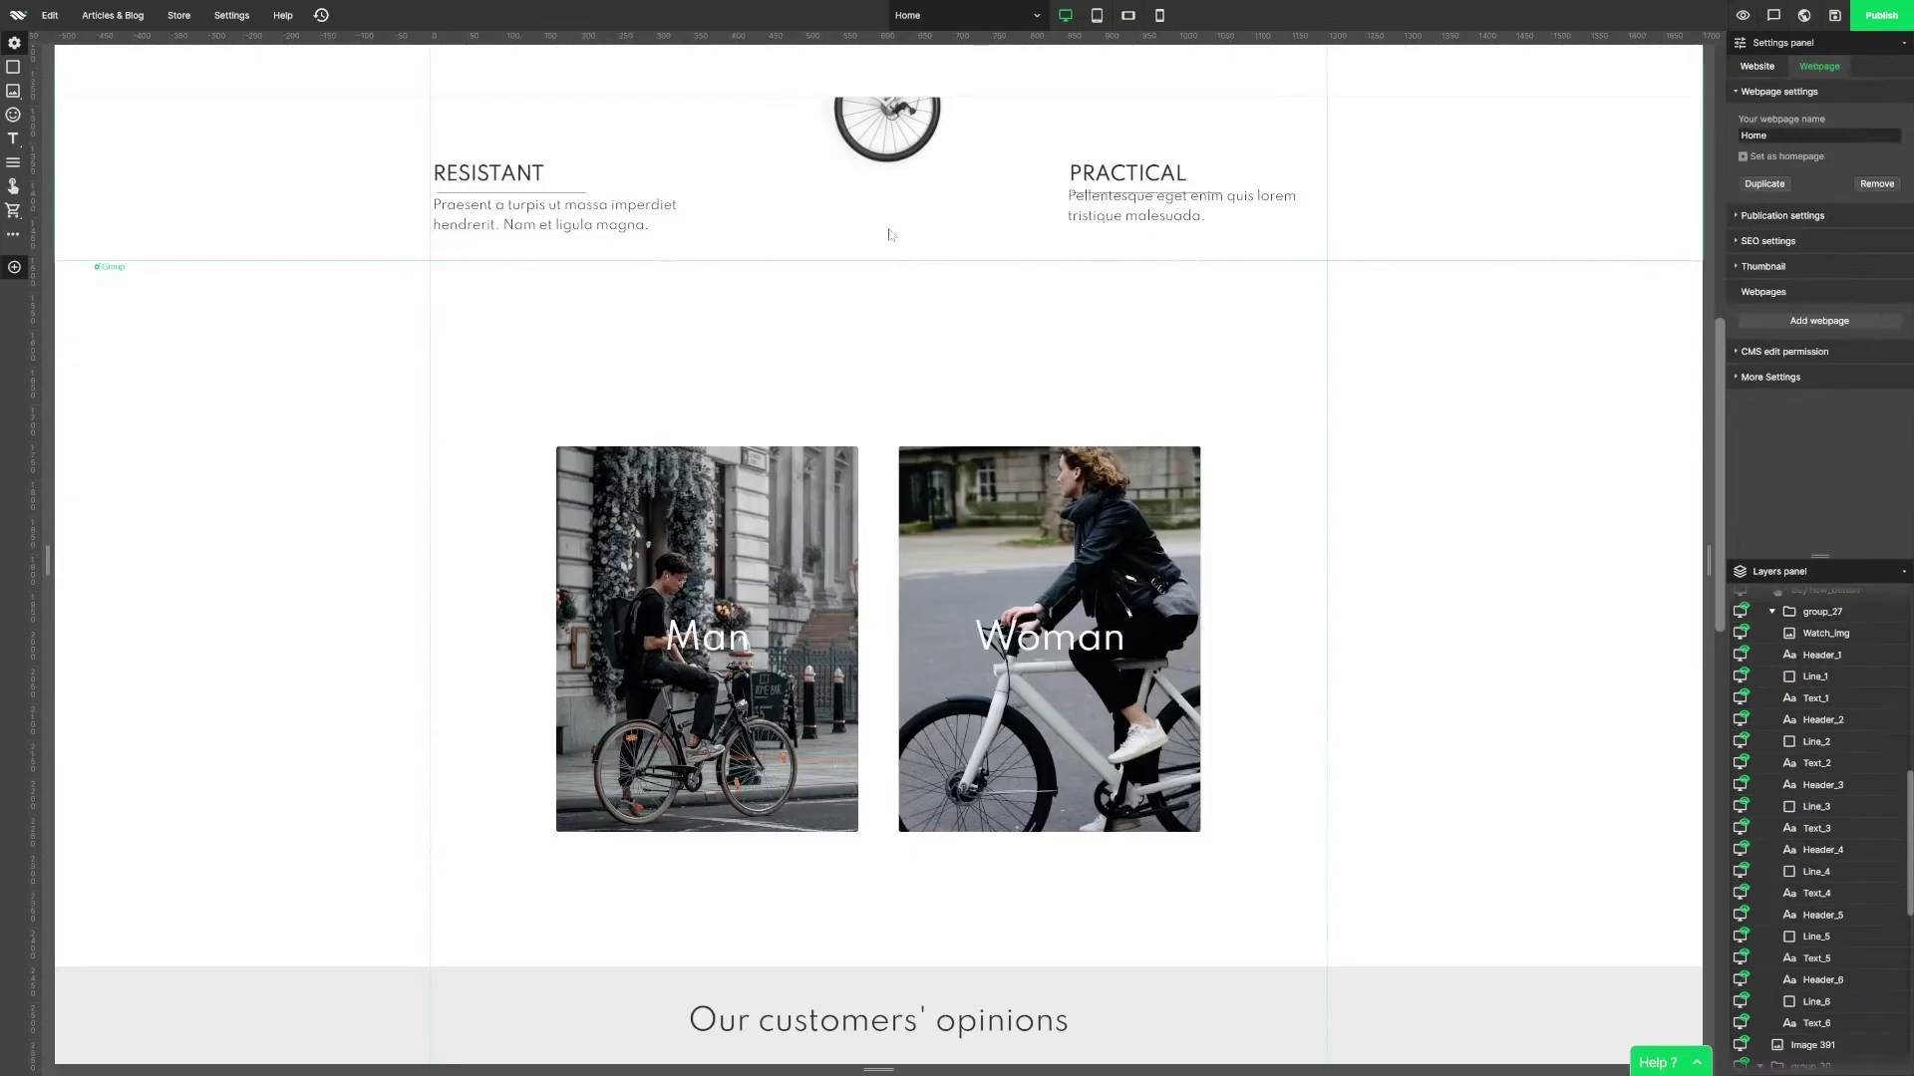
left_click(892, 235)
left_click(1772, 484)
left_click(877, 447)
left_click(1538, 624)
Edit the binds of the Man and Woman image group to relate it to the customers' opinions group.
scroll(1538, 624, "down", 5)
left_click(1076, 289)
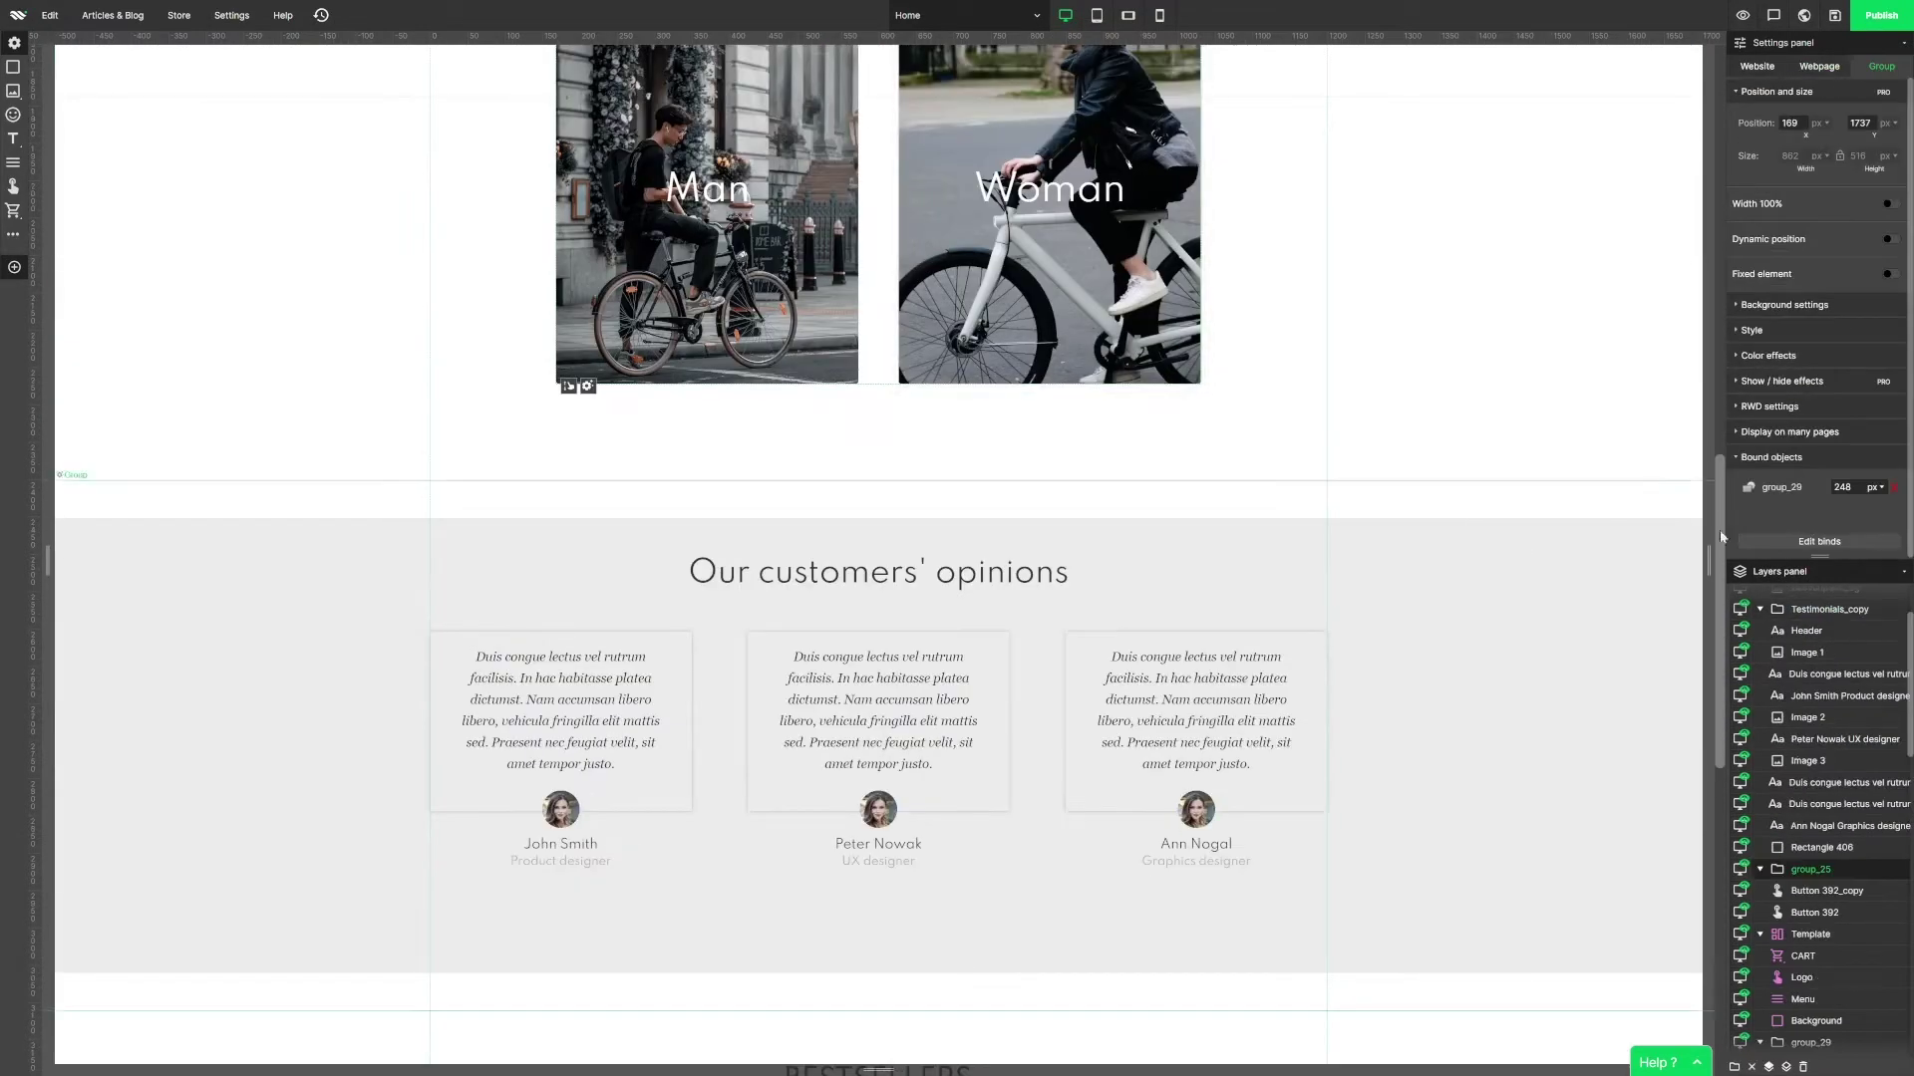
left_click(1819, 543)
Bind the customers' opinions group to the Bestsellers group below it.
scroll(942, 468, "down", 5)
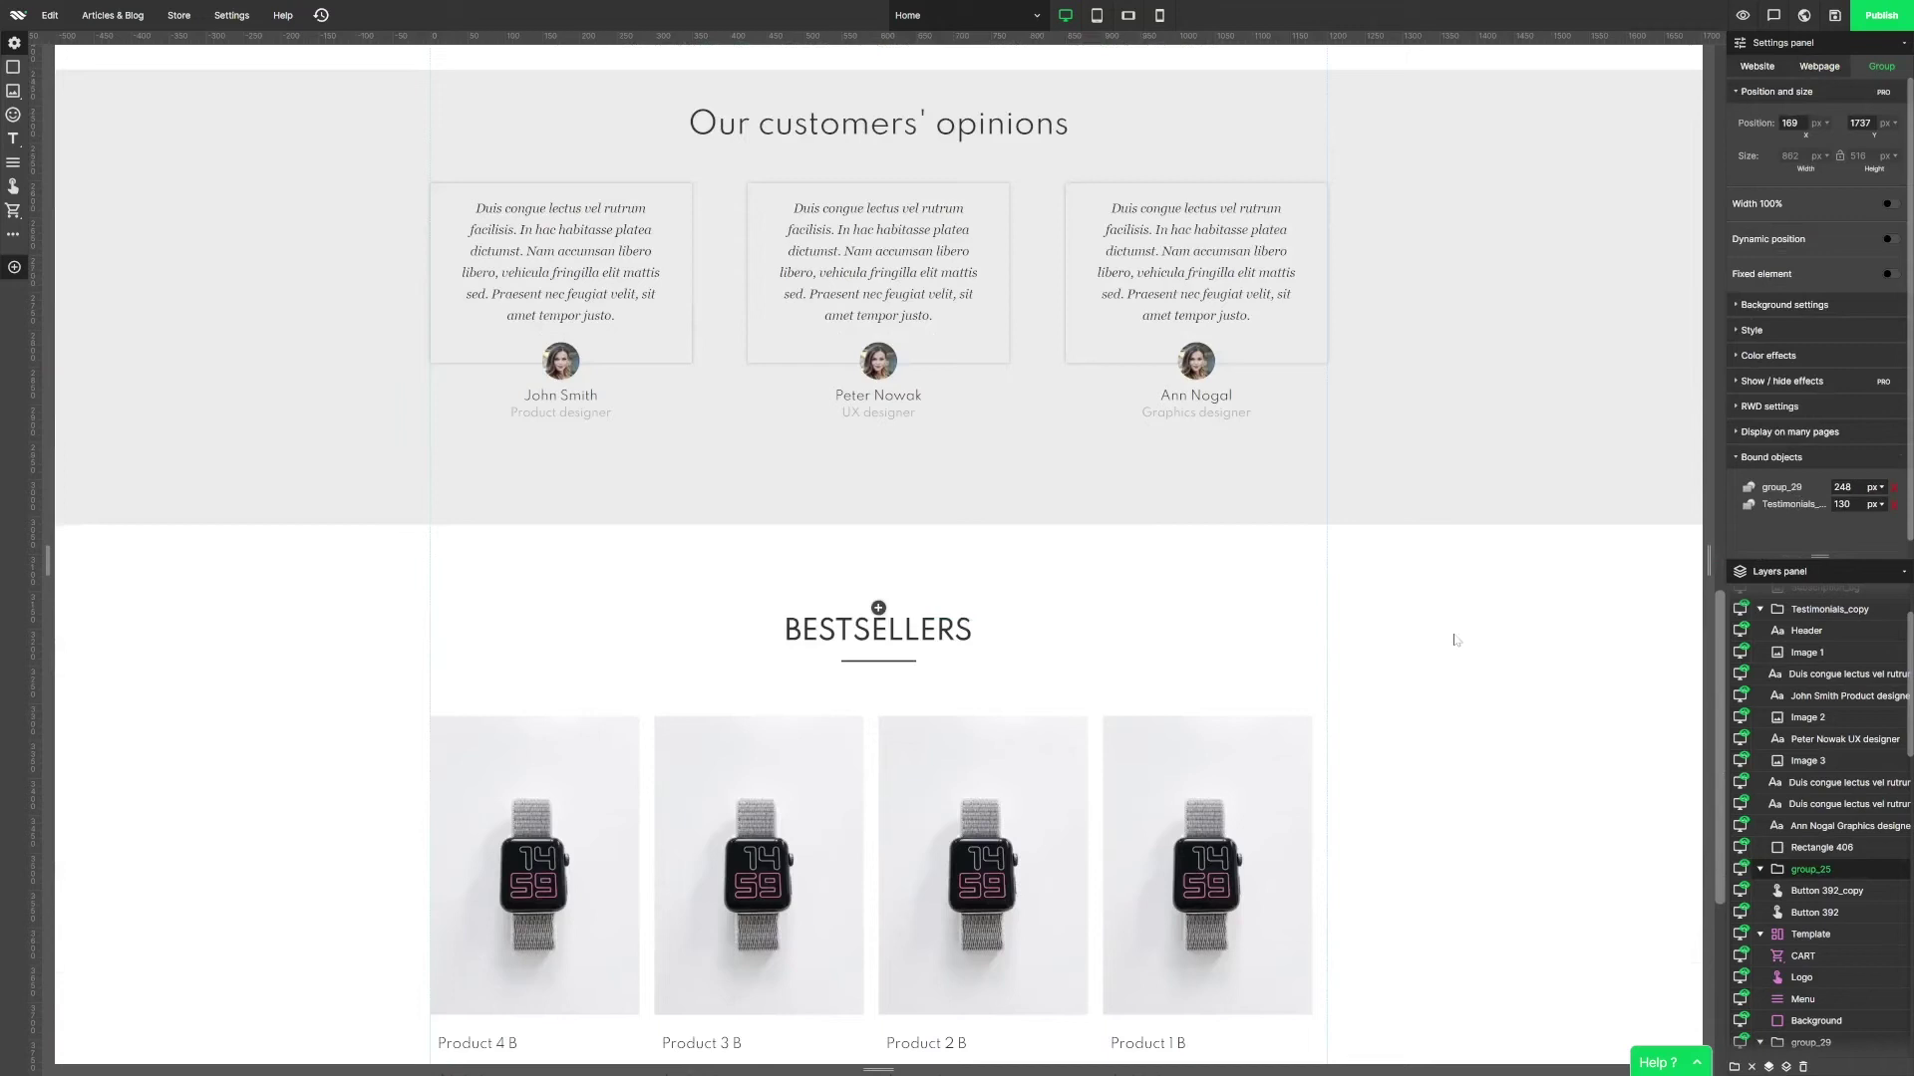
left_click(1005, 478)
left_click(1005, 479)
left_click(1764, 545)
left_click(879, 563)
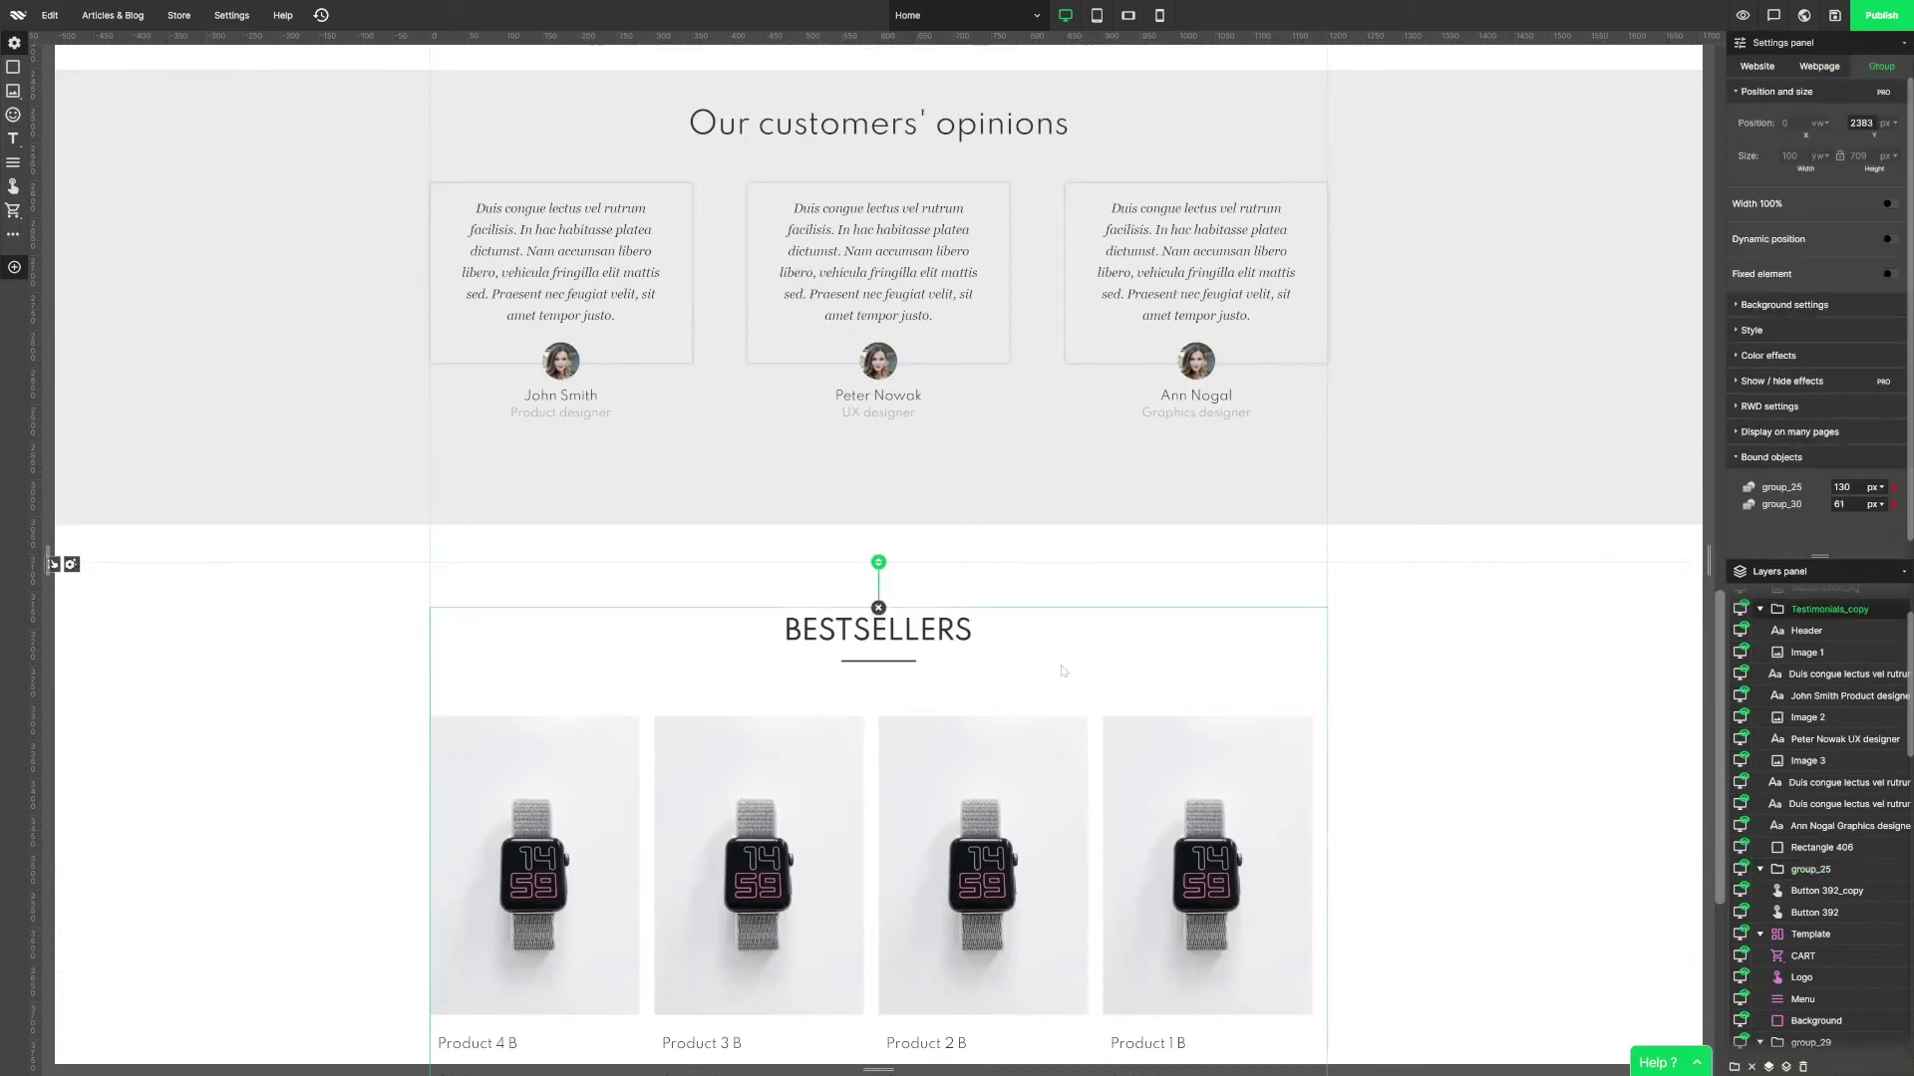
Bind the Bestsellers group to the section directly below it.
scroll(1505, 705, "down", 5)
left_click(1505, 705)
left_click(940, 602)
left_click(1774, 547)
left_click(879, 804)
left_click(1447, 736)
Create a manual backup of the Bike store website and close the backups window.
scroll(290, 103, "up", 15)
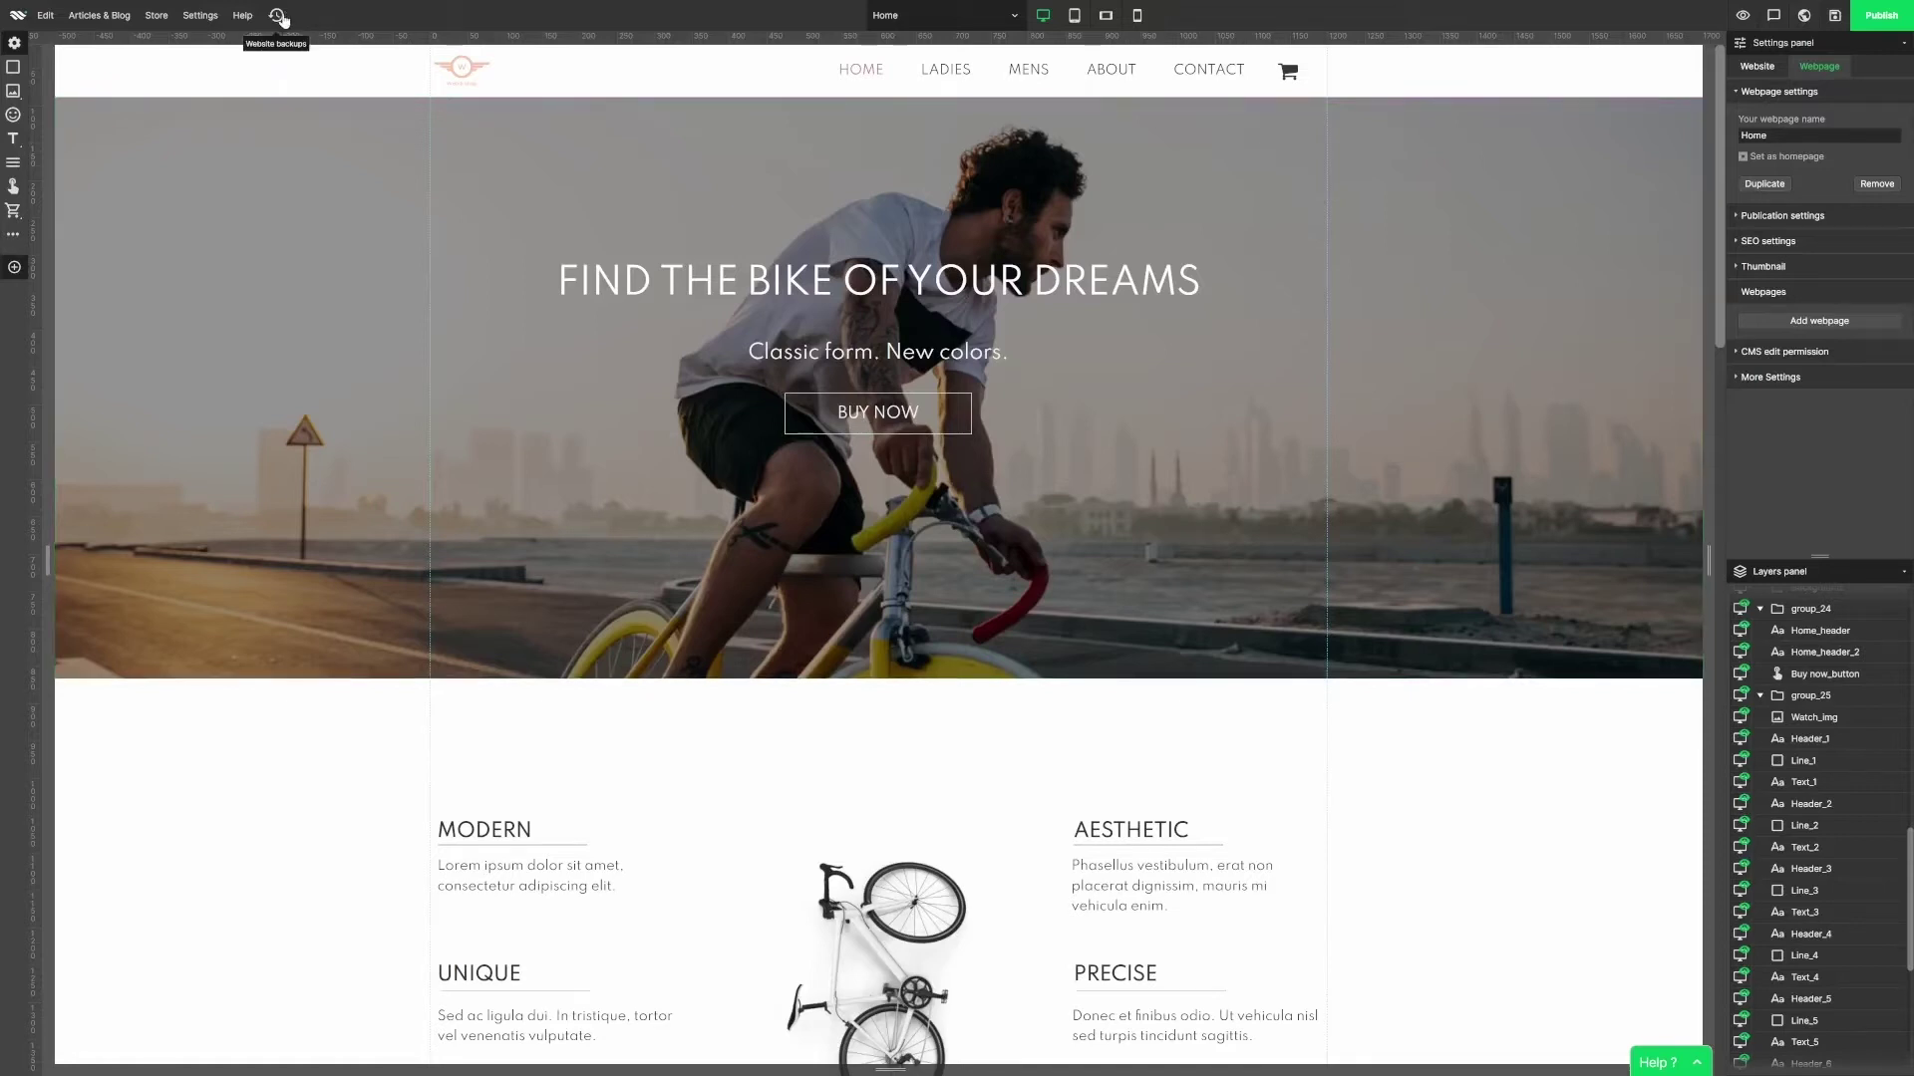
left_click(279, 16)
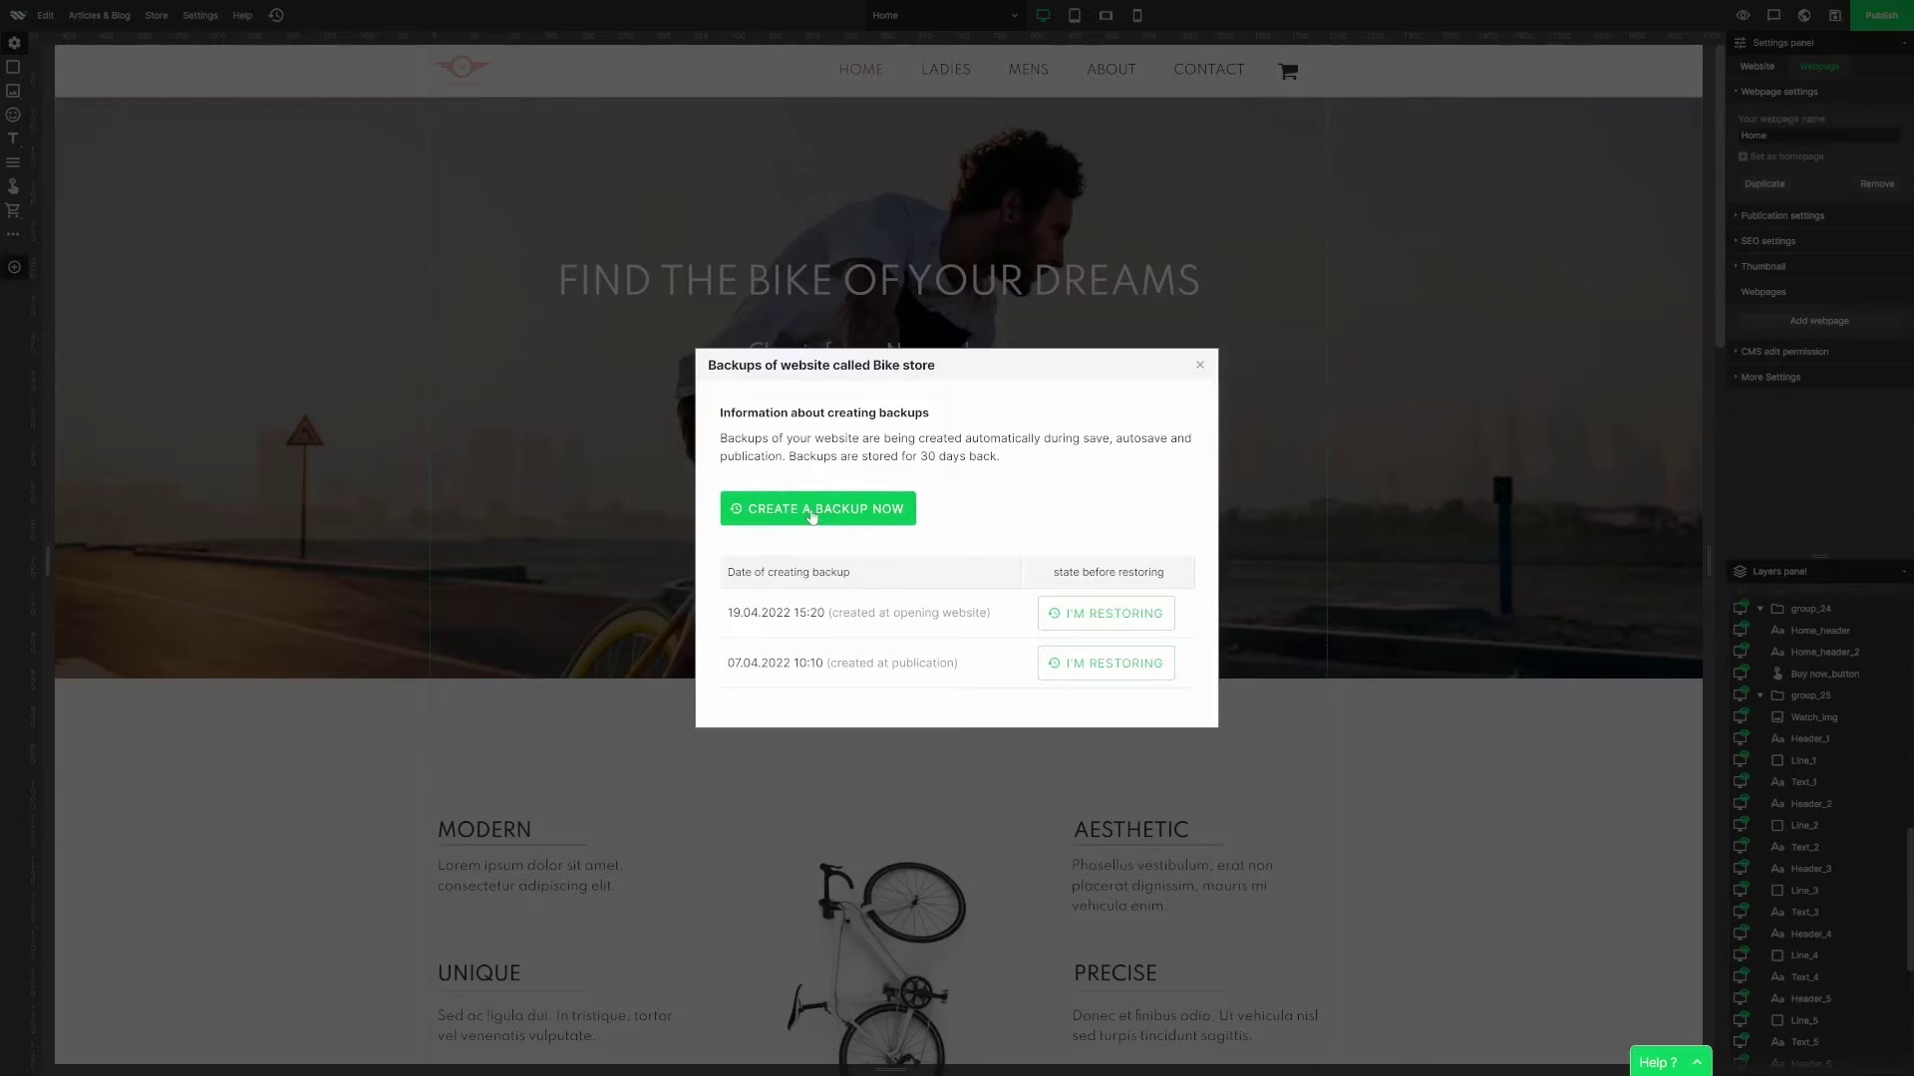
left_click(811, 511)
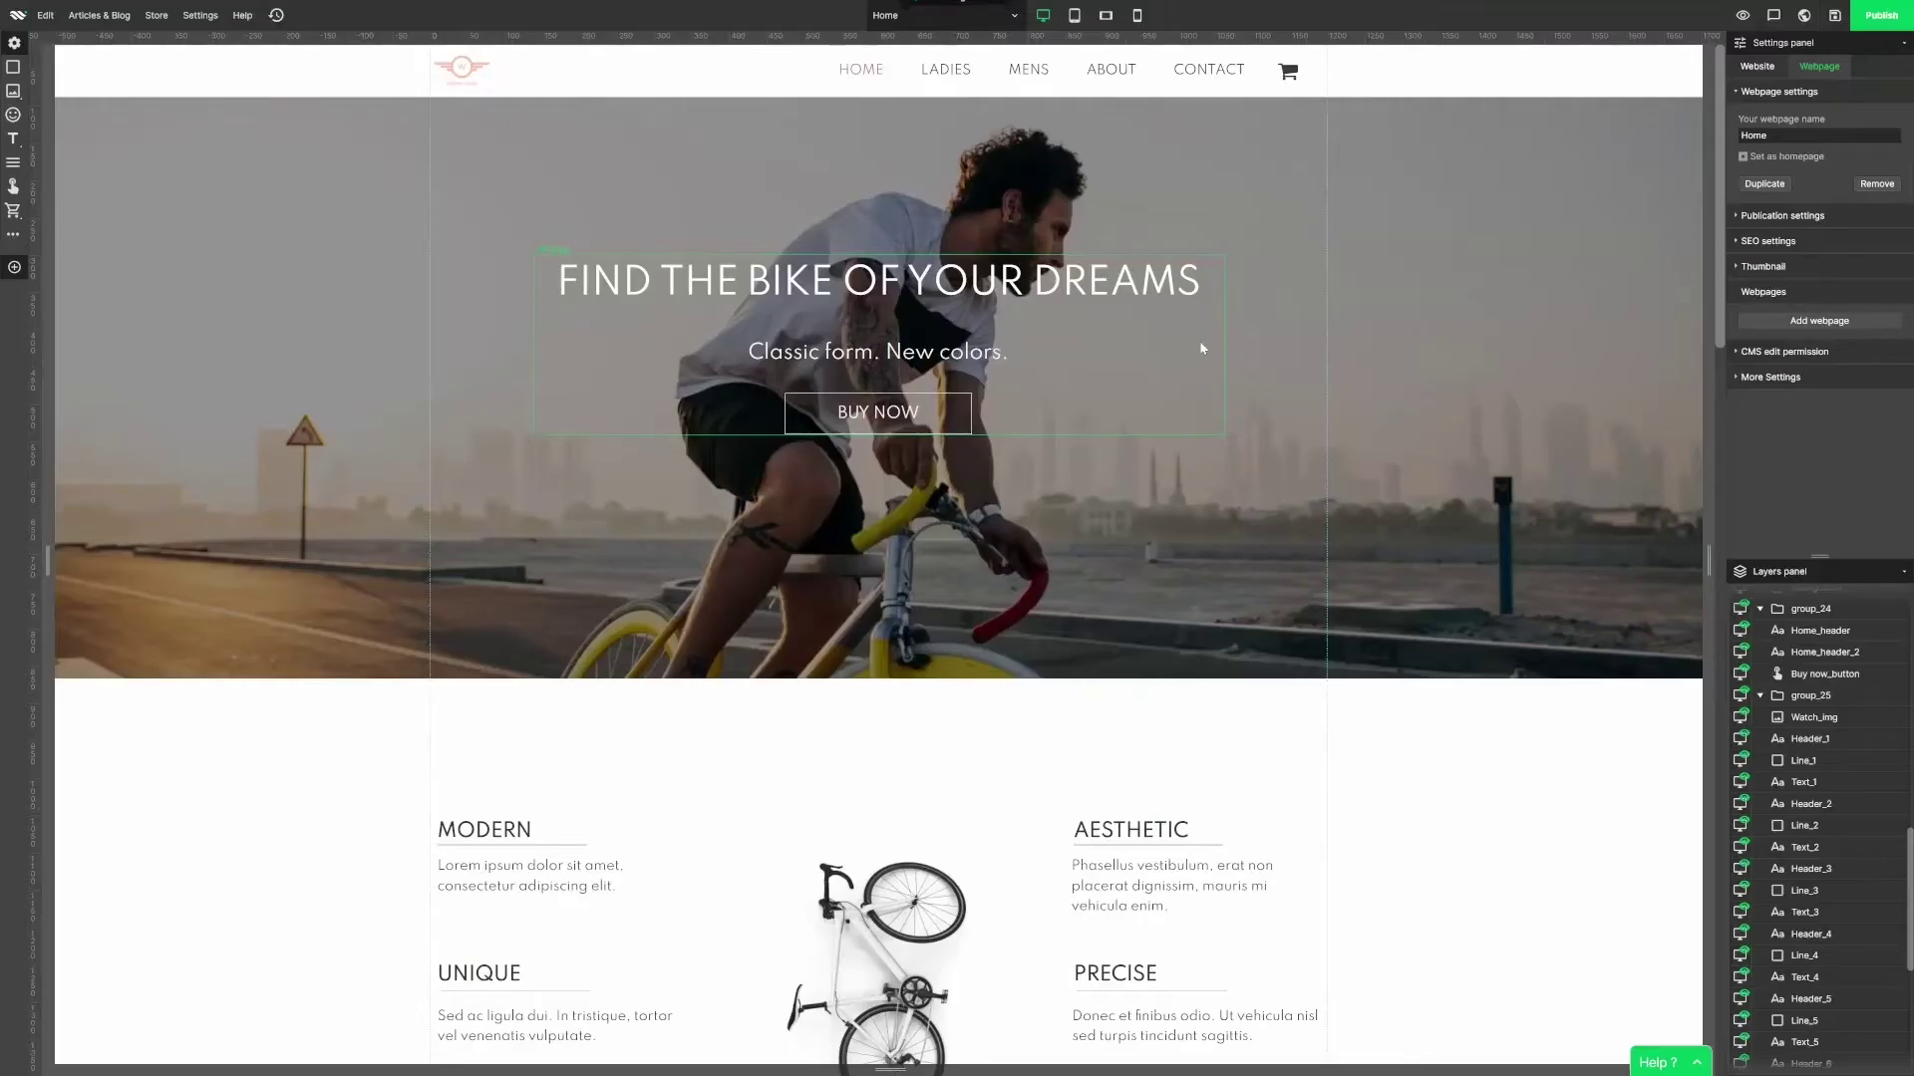
left_click(1200, 342)
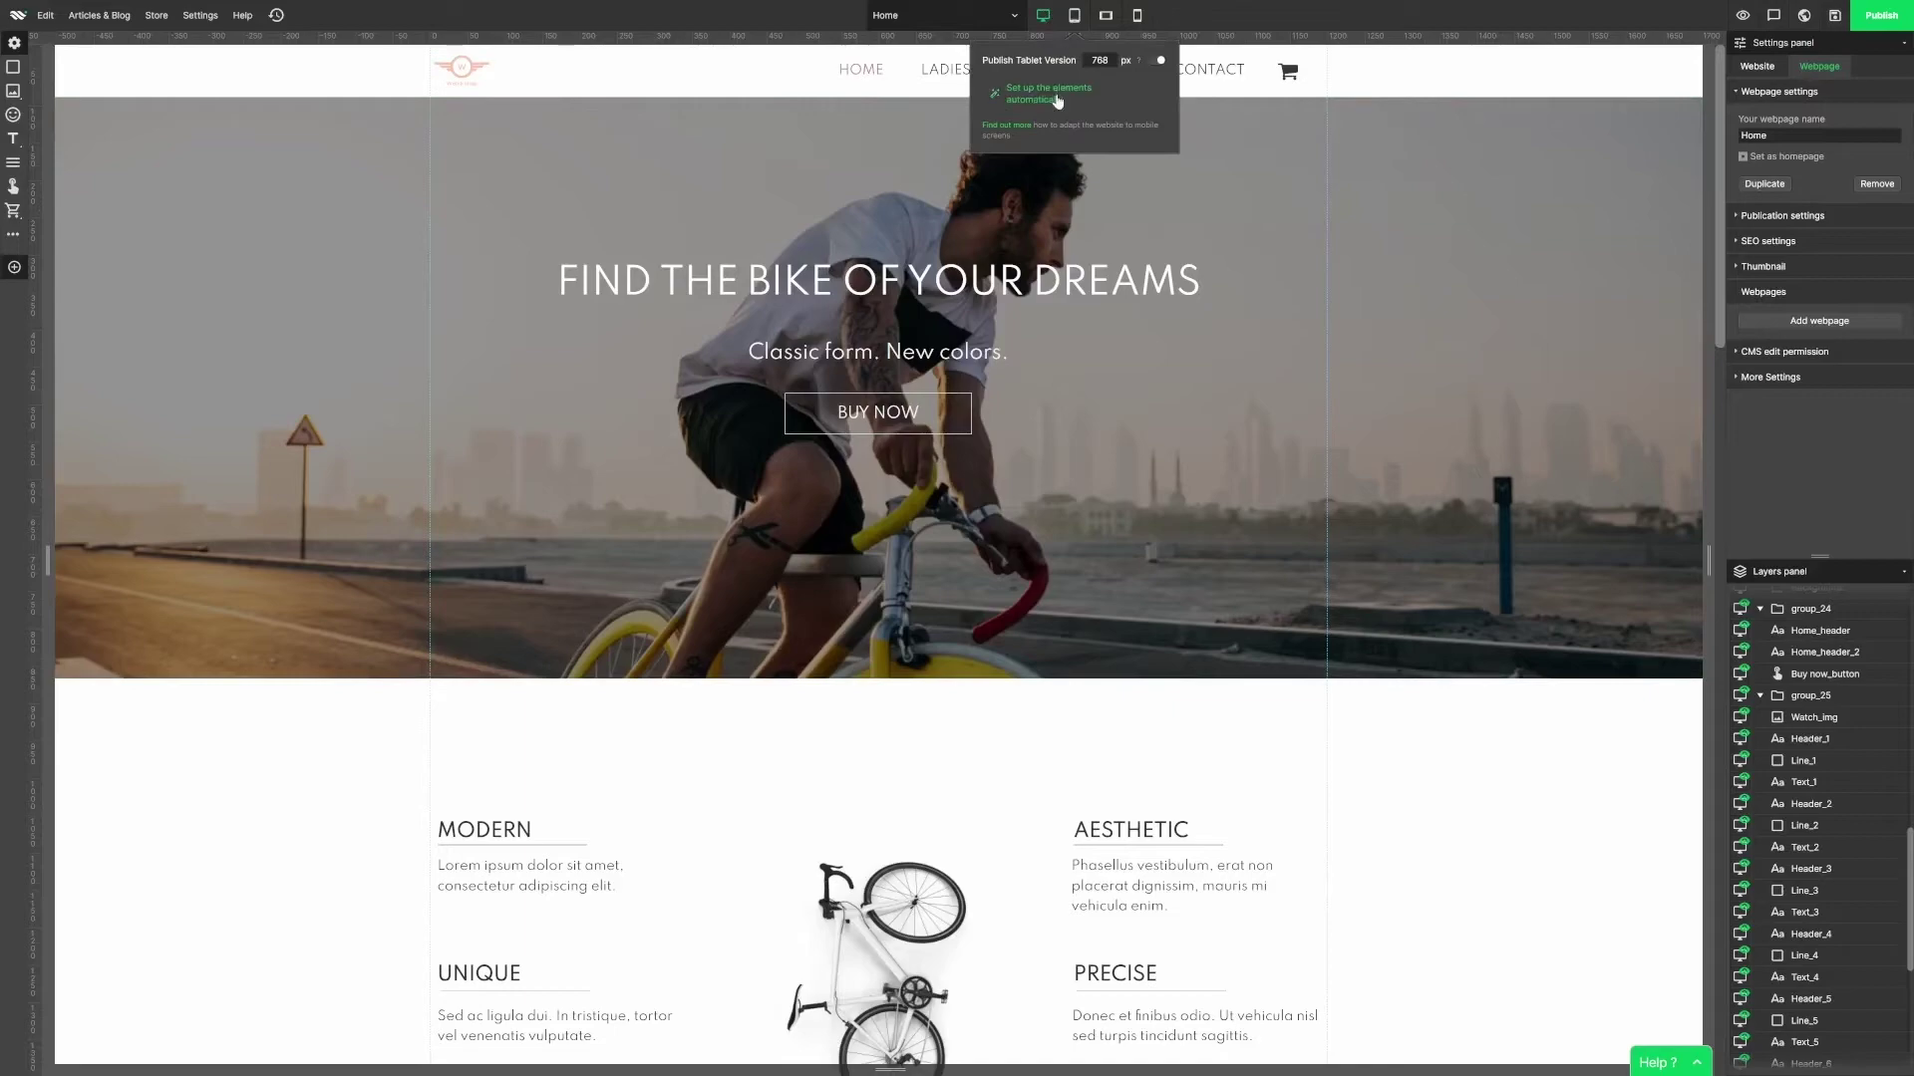
Set up the elements automatically for smaller screens, with the scope Whole website and the layout included.
left_click(1056, 93)
left_click(1114, 297)
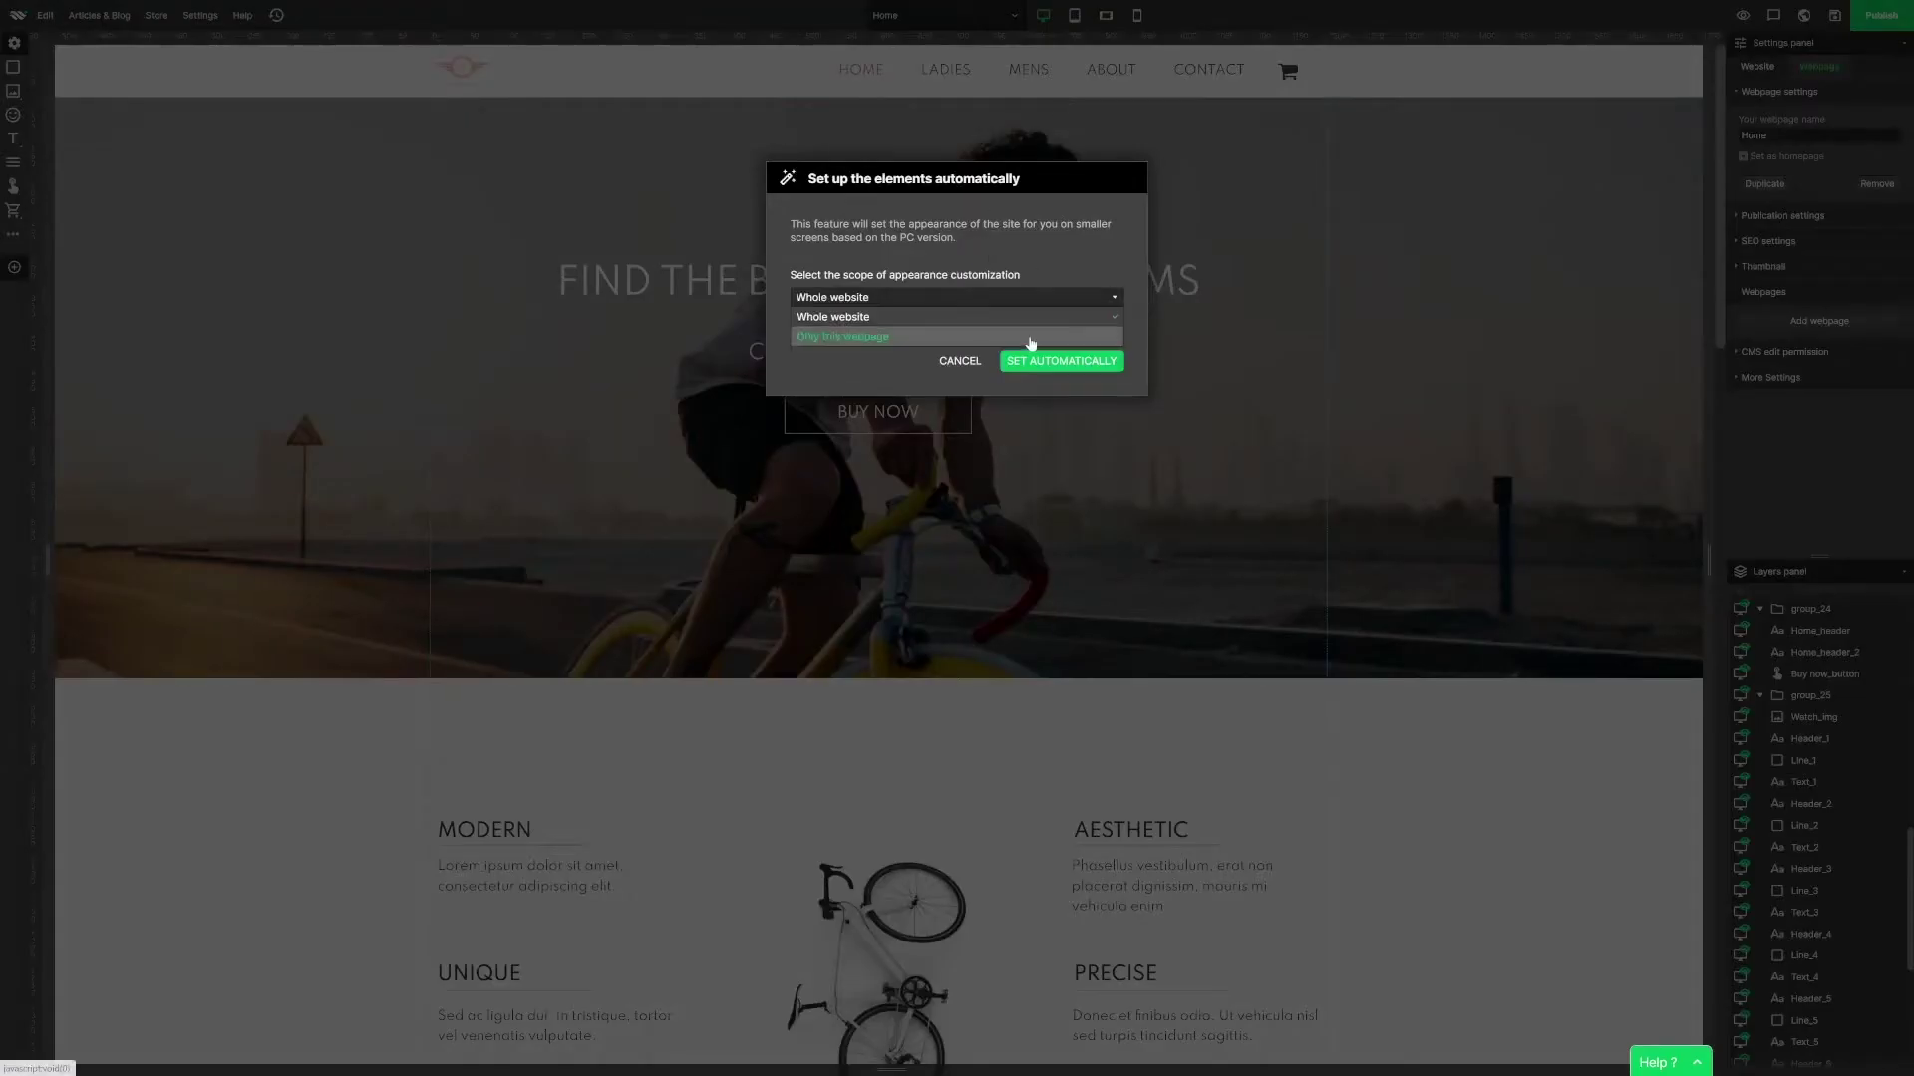
left_click(1032, 342)
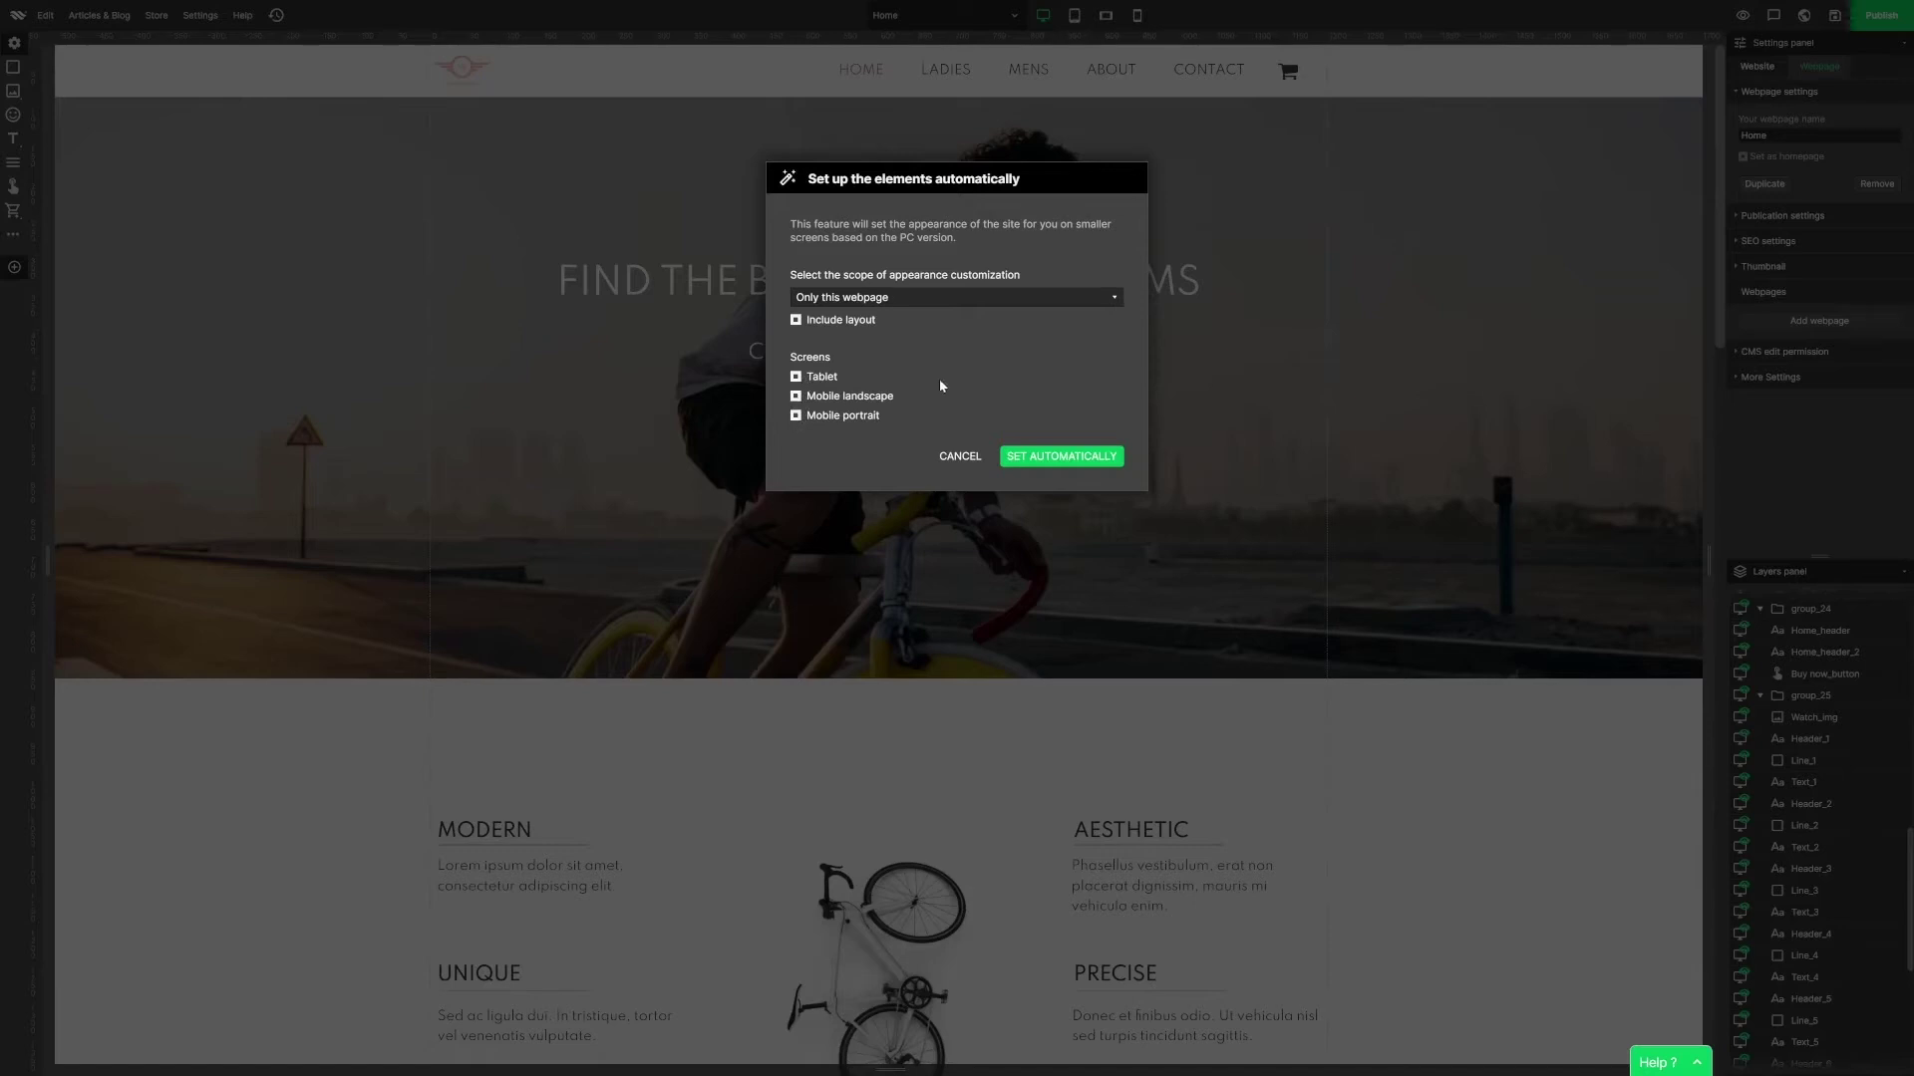
left_click(953, 294)
left_click(918, 321)
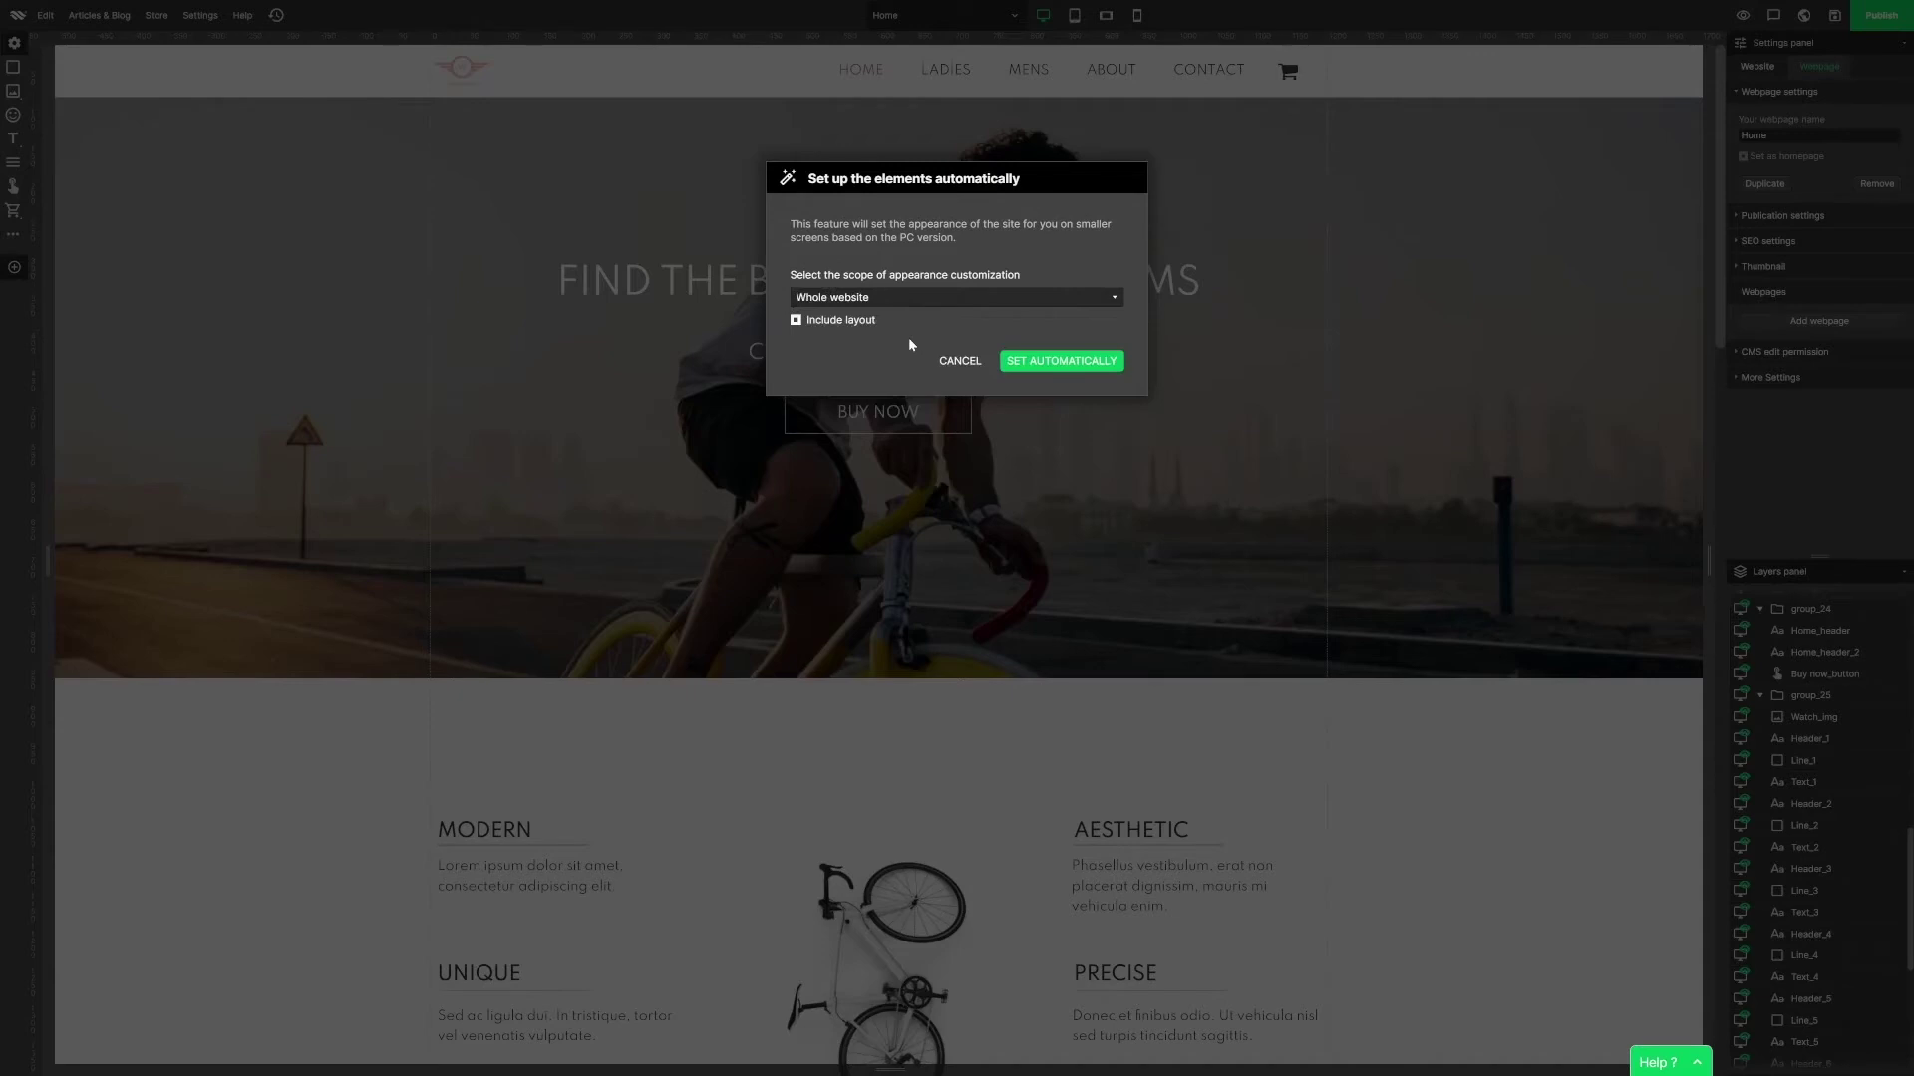
left_click(1049, 364)
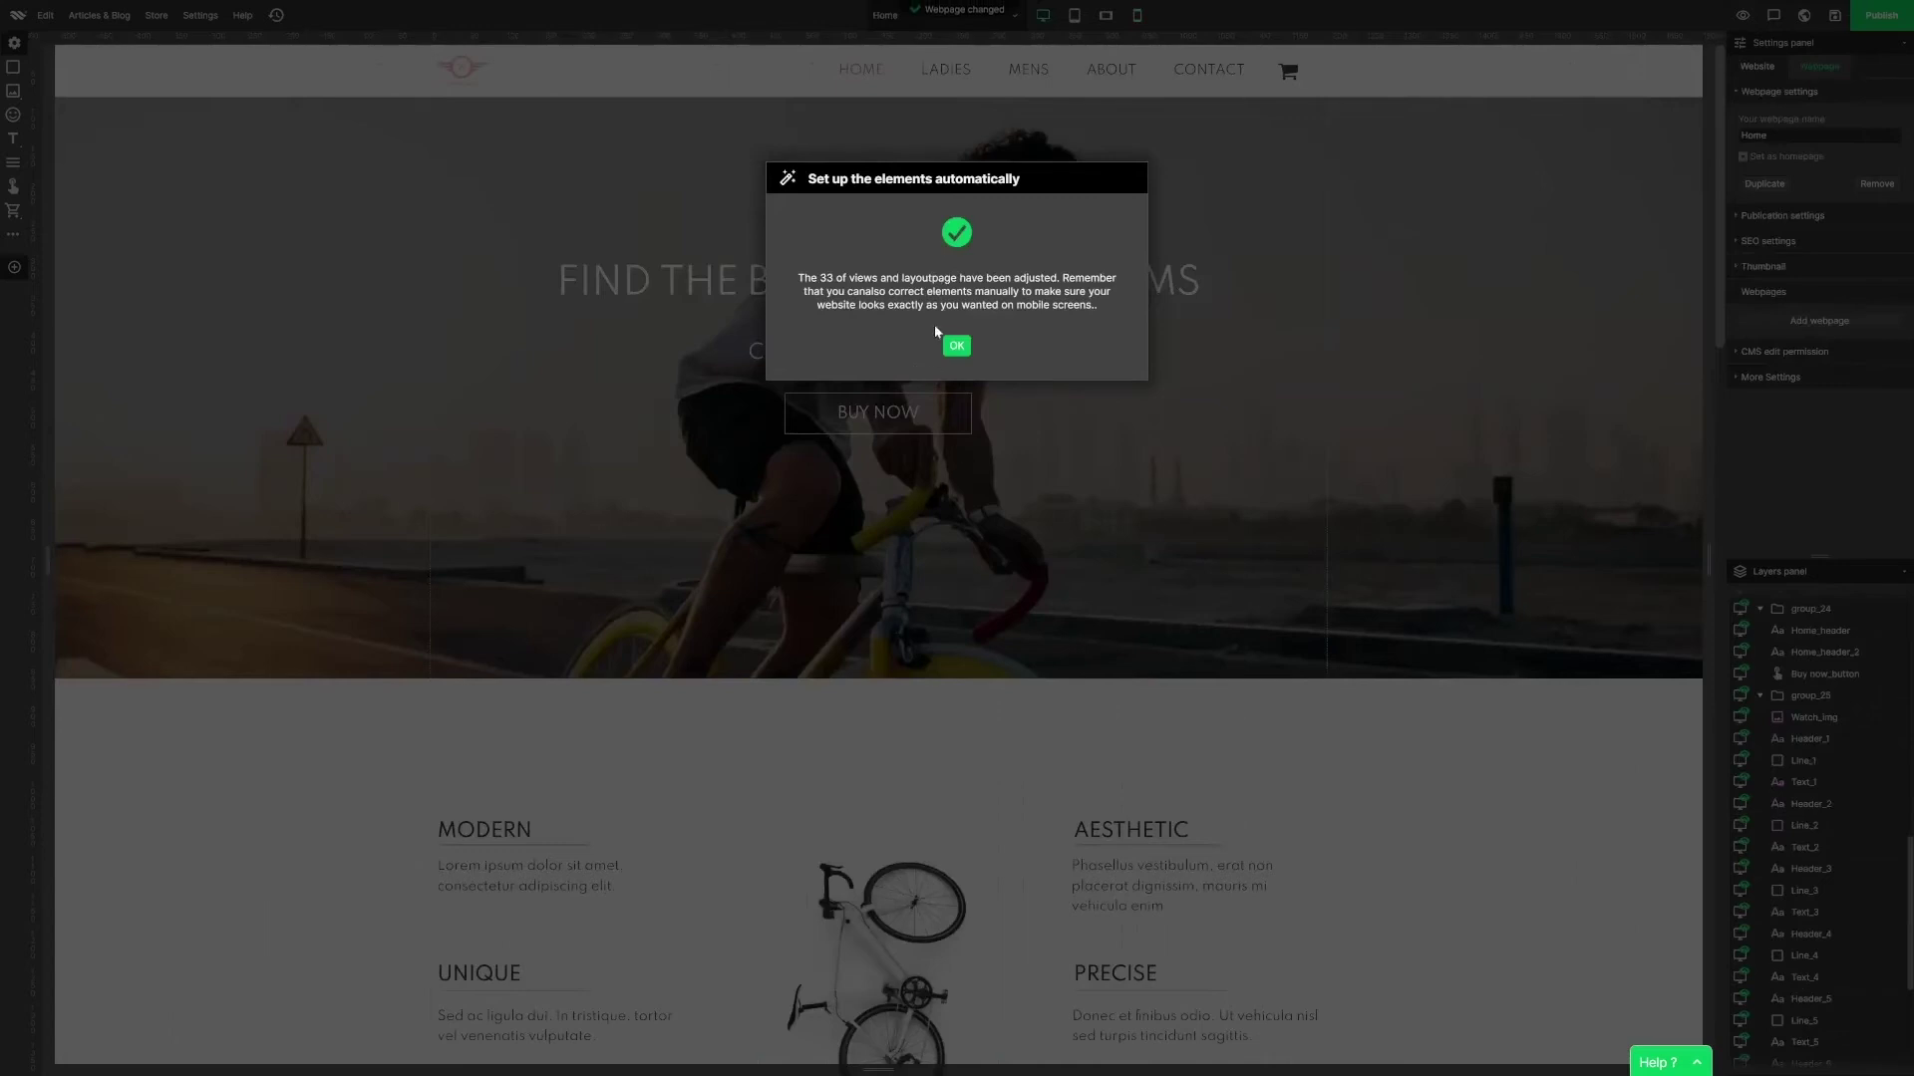
left_click(956, 346)
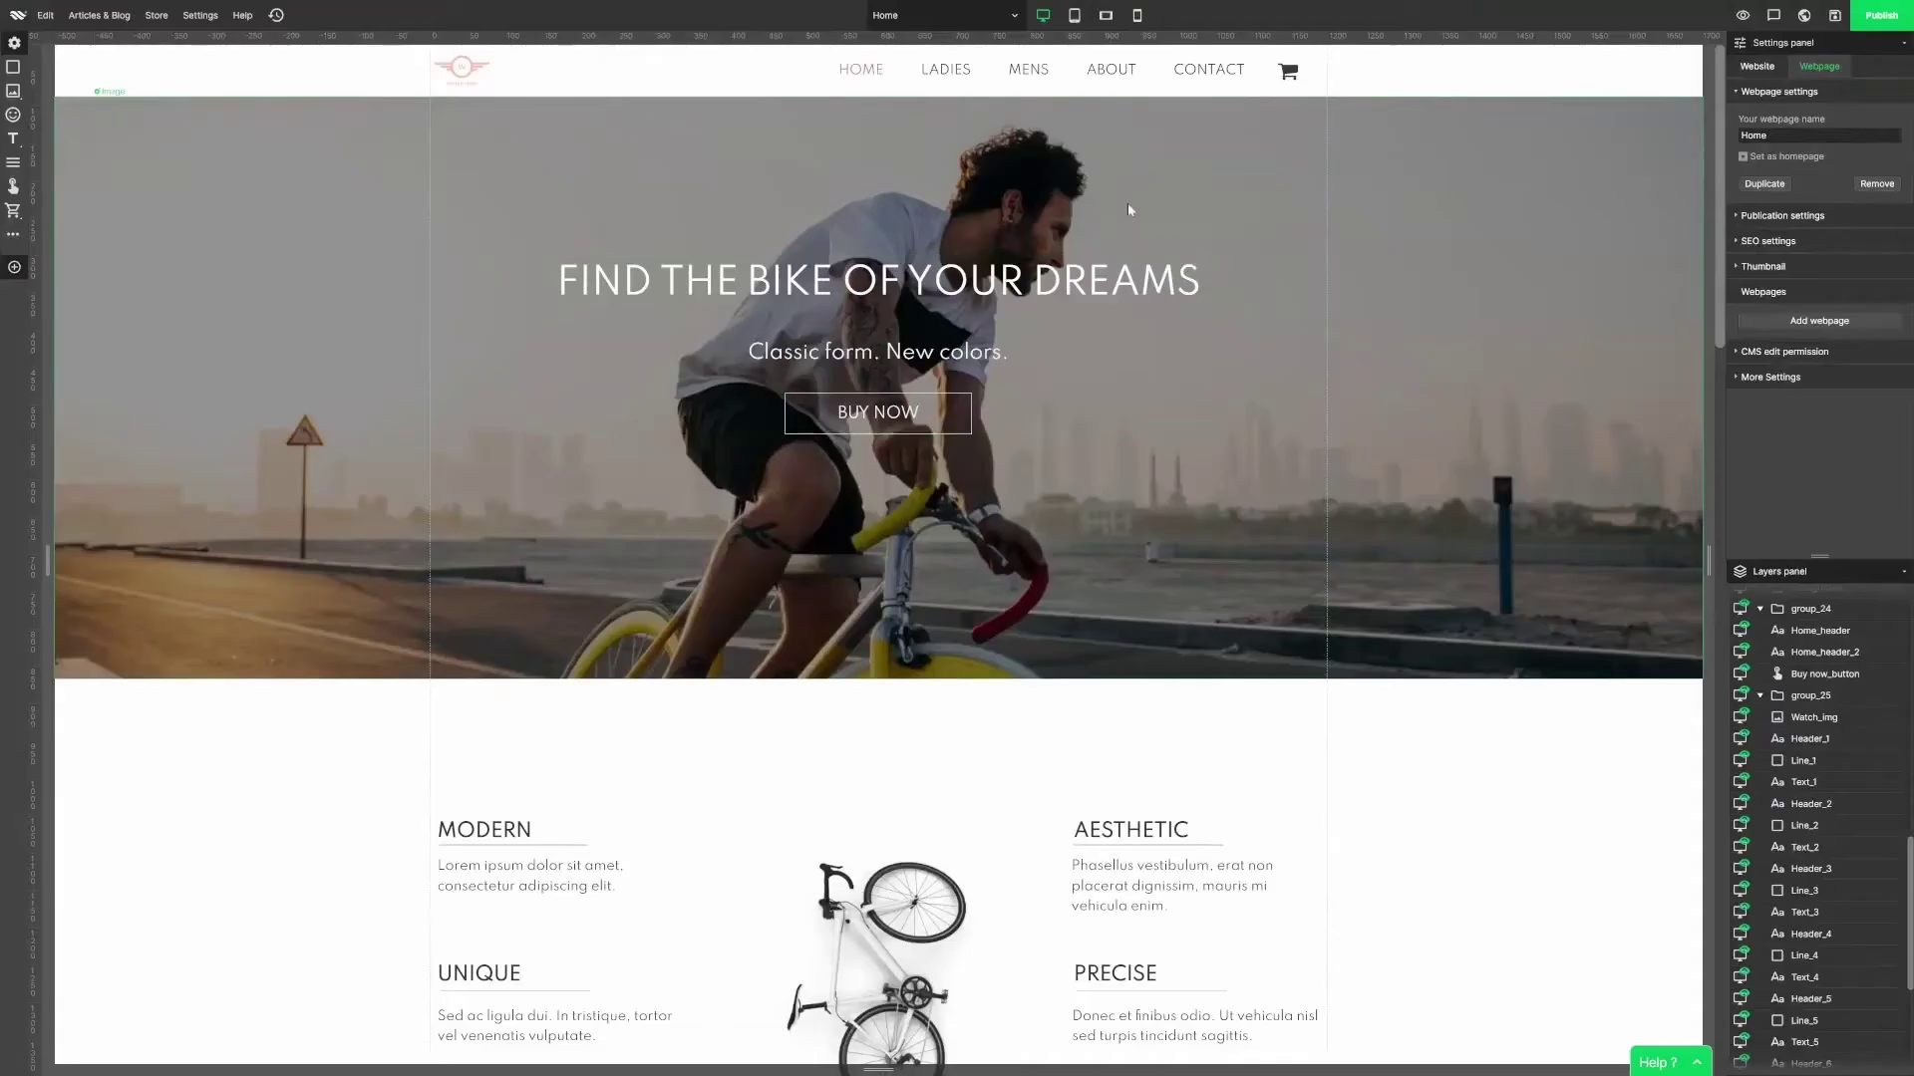
Examine the automatically arranged Home page in the tablet, mobile landscape and mobile portrait versions.
left_click(1073, 16)
scroll(1456, 415, "down", 15)
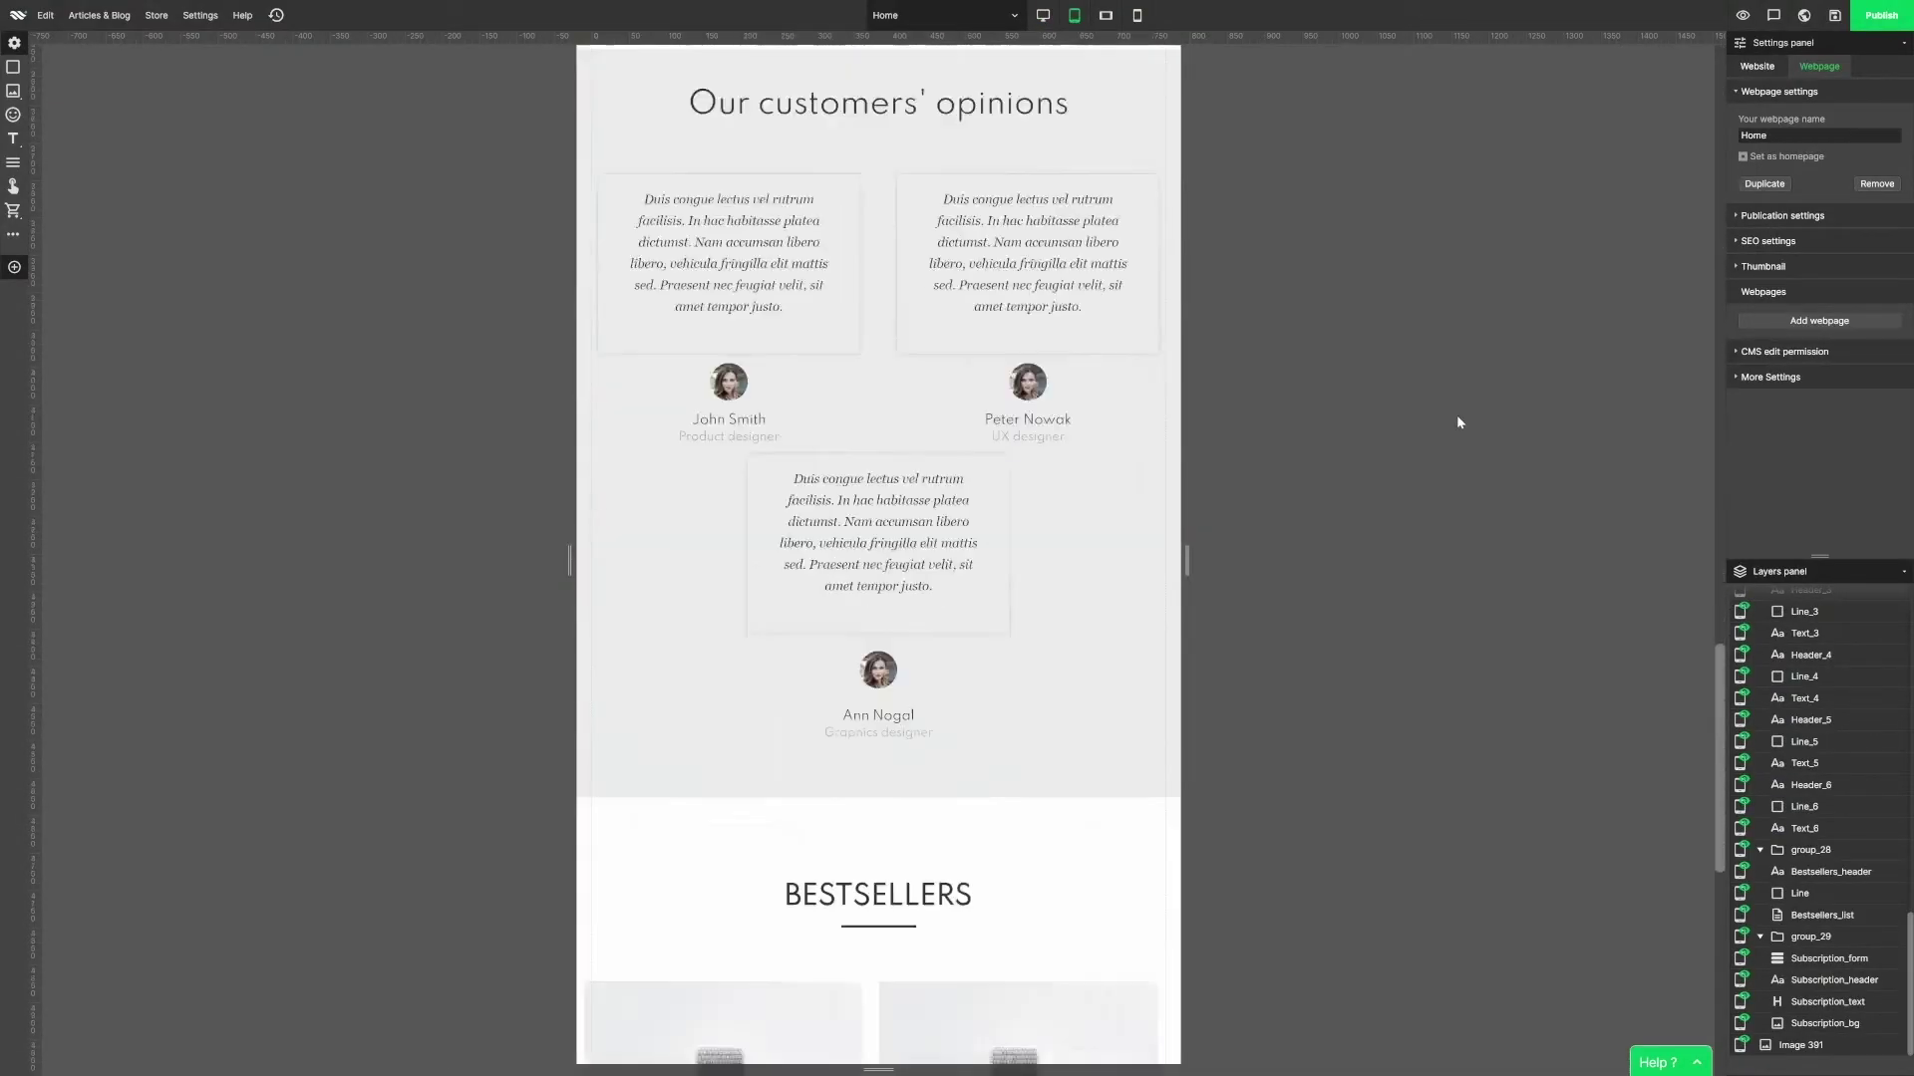
scroll(1456, 420, "up", 20)
left_click(1105, 16)
scroll(1393, 303, "down", 20)
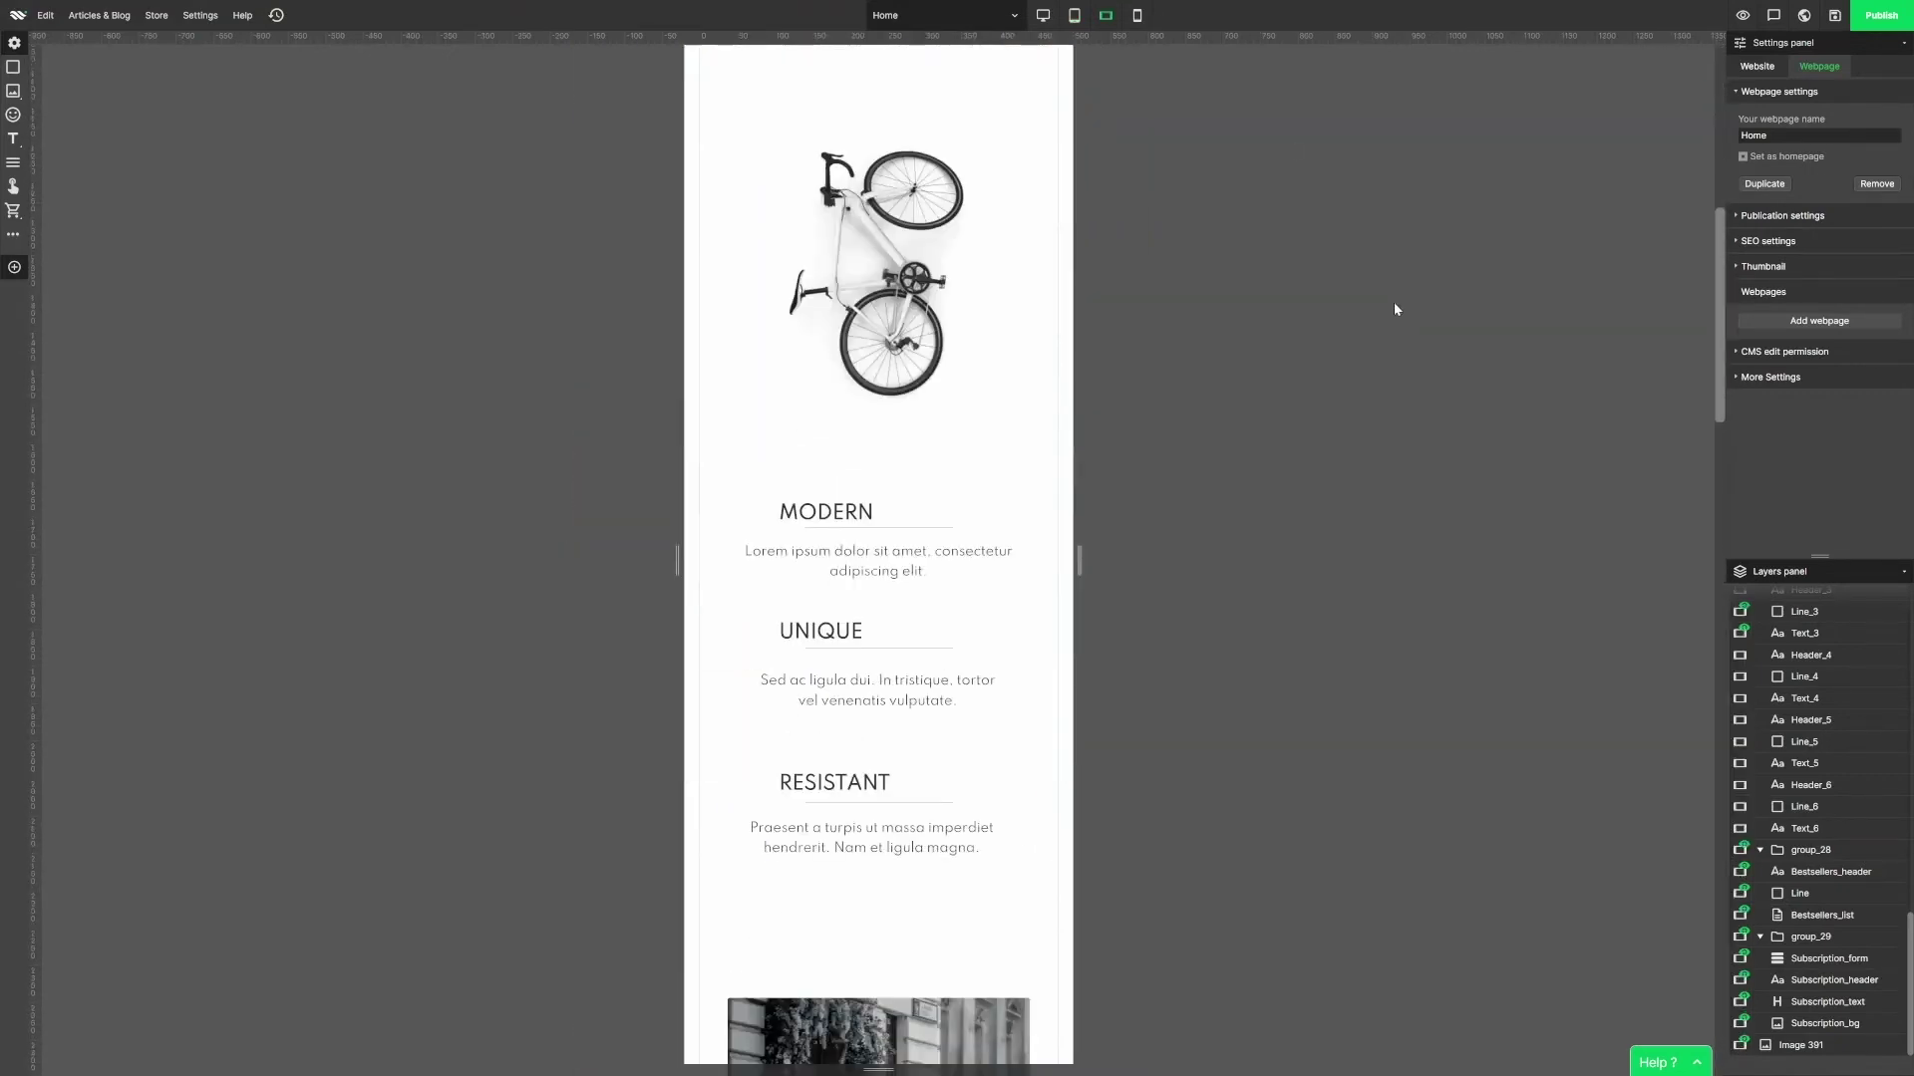
scroll(1391, 303, "up", 10)
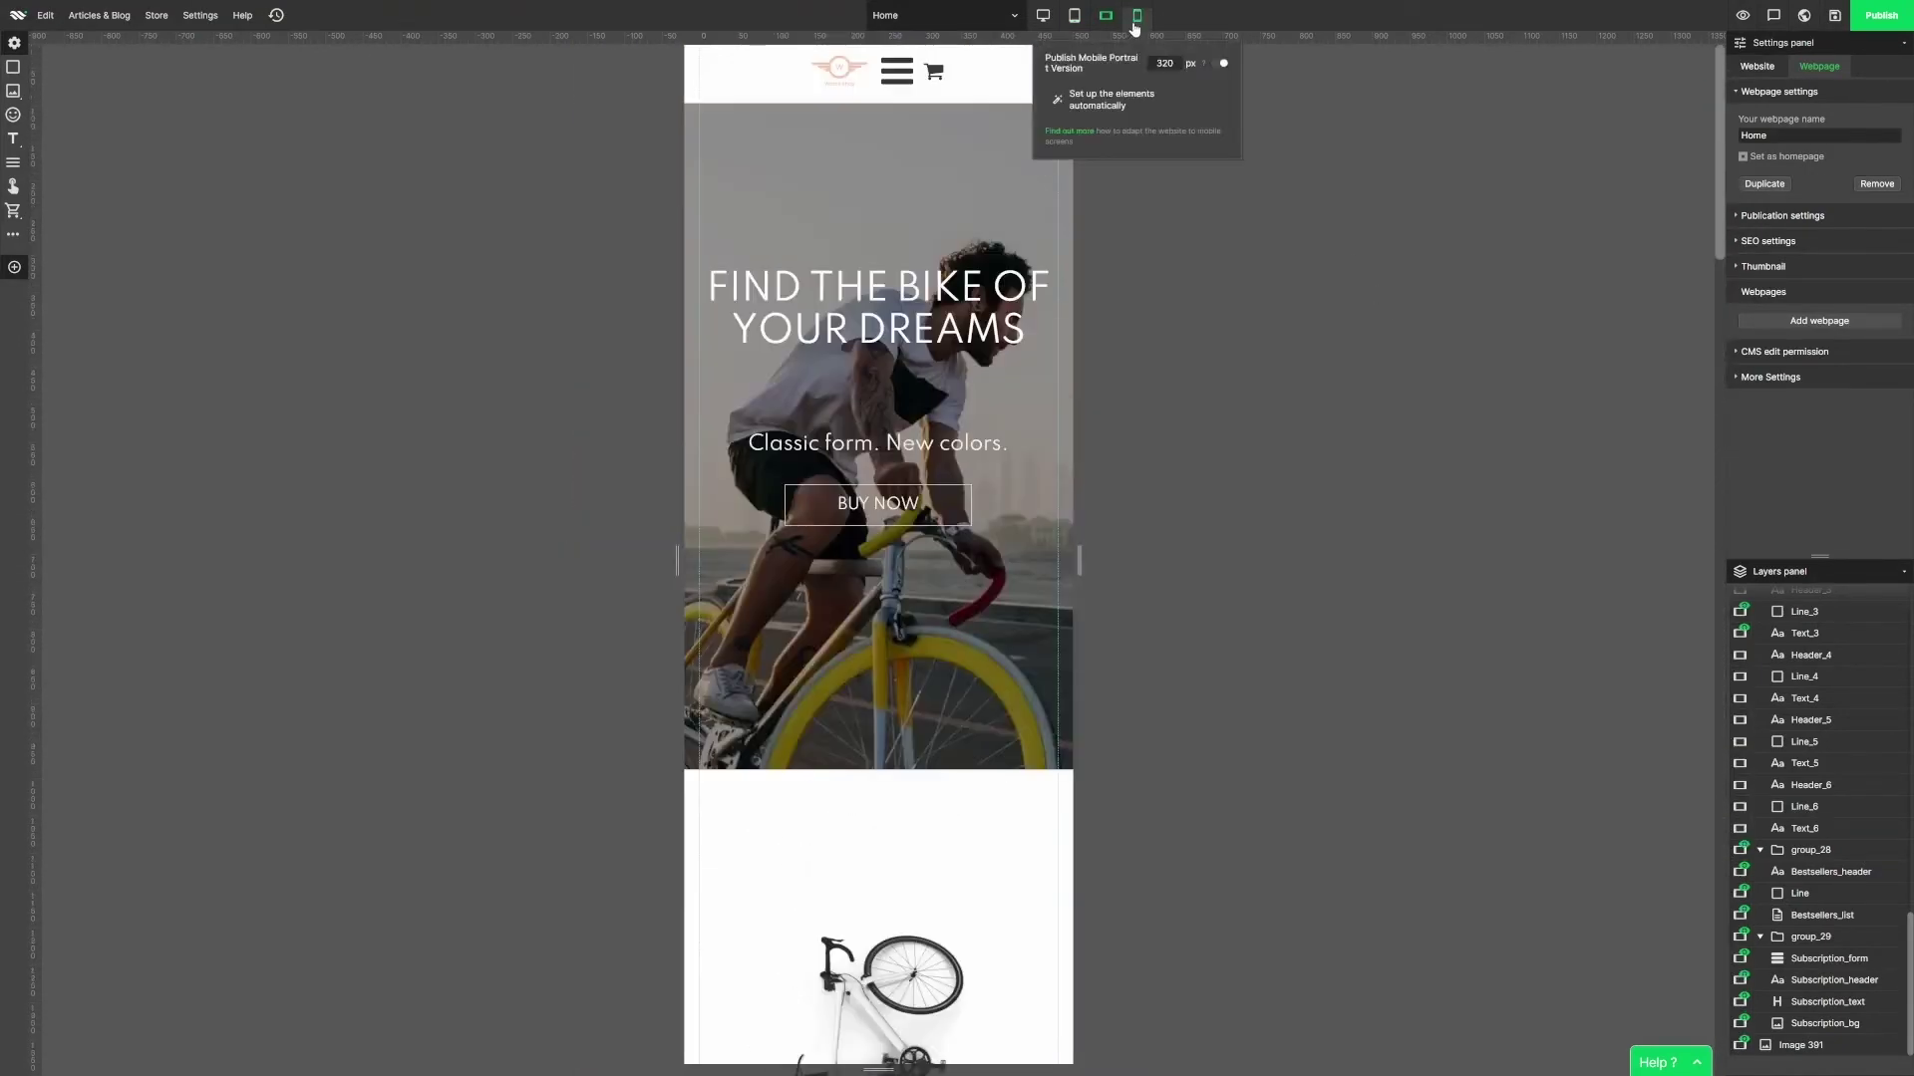
left_click(1137, 15)
left_click_drag(1719, 181, 1718, 544)
left_click_drag(1718, 544, 1718, 448)
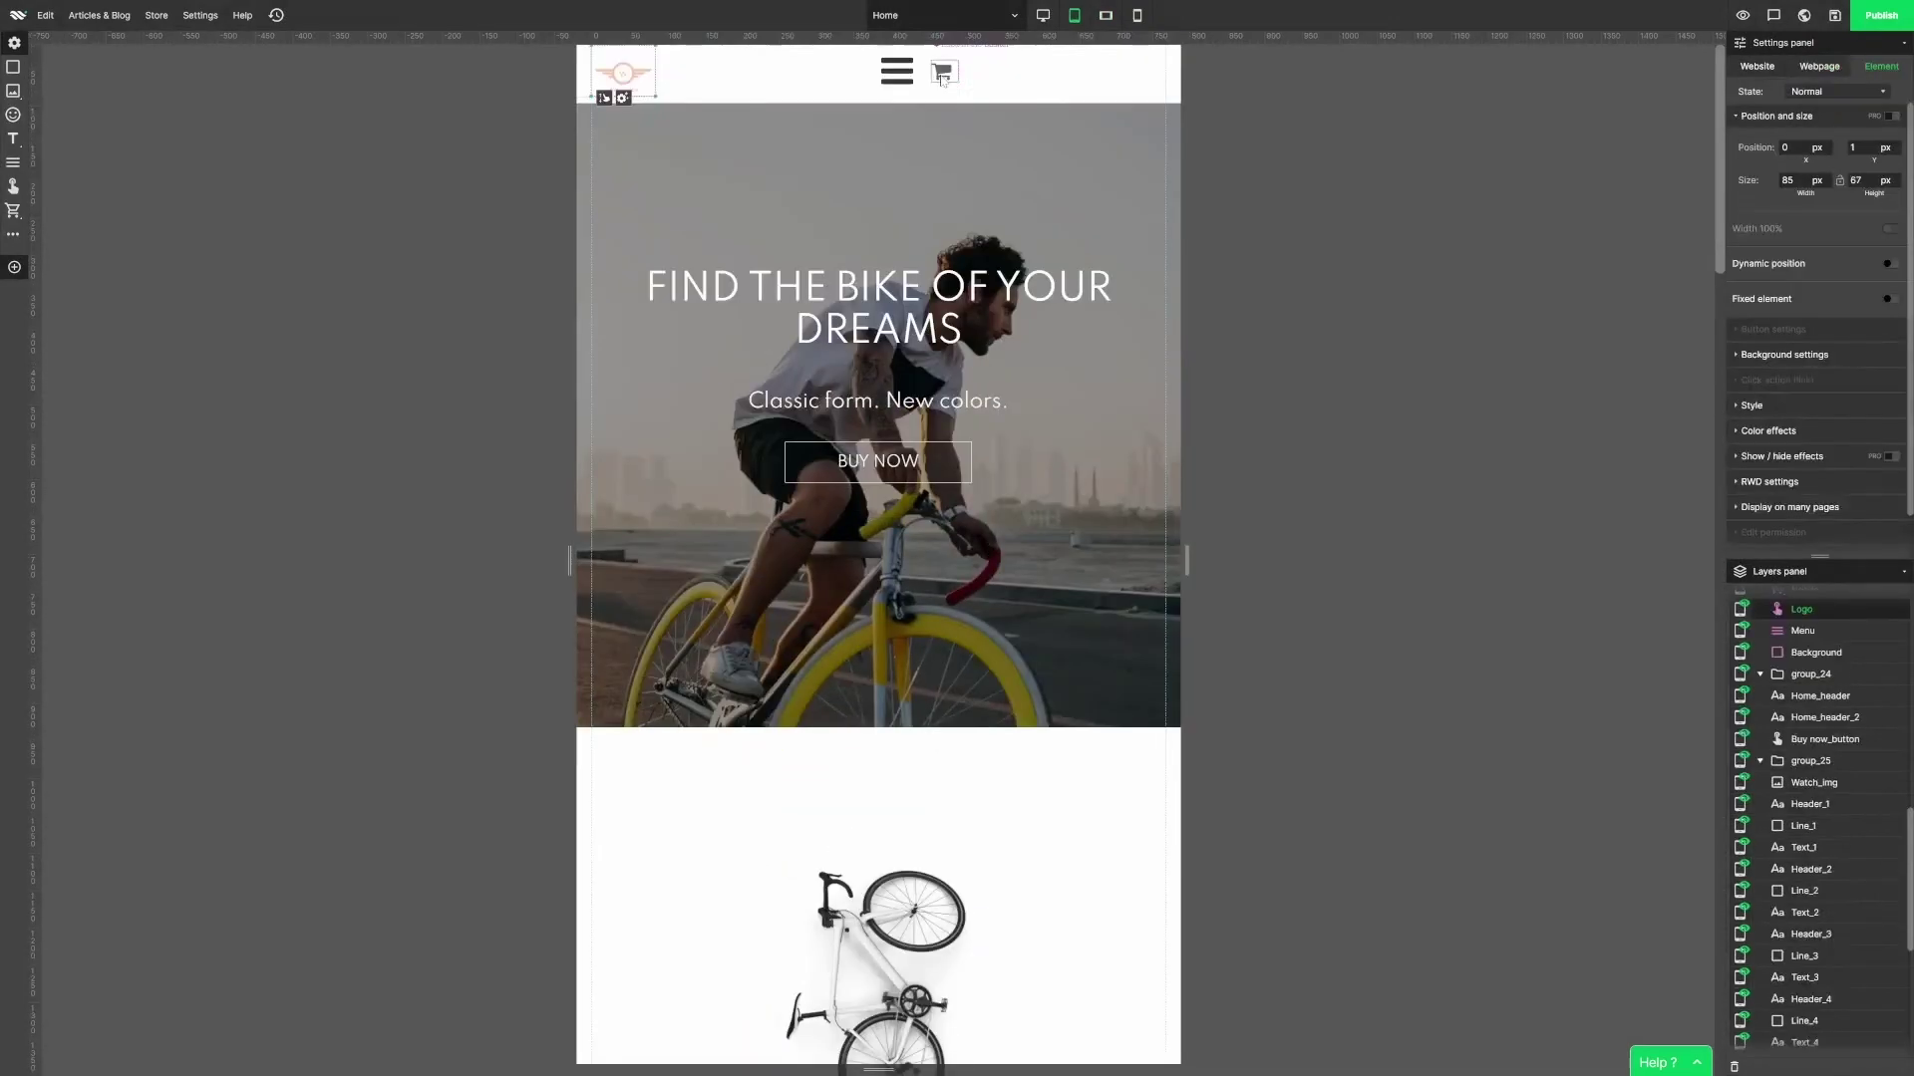
Move the cart icon in the tablet version's header further right, away from the menu icon.
left_click_drag(944, 73, 1079, 84)
left_click(1385, 291)
Lower the third testimonial with its photo and caption in the tablet version, placing its text box at about Y 4190 px.
scroll(1385, 295, "down", 15)
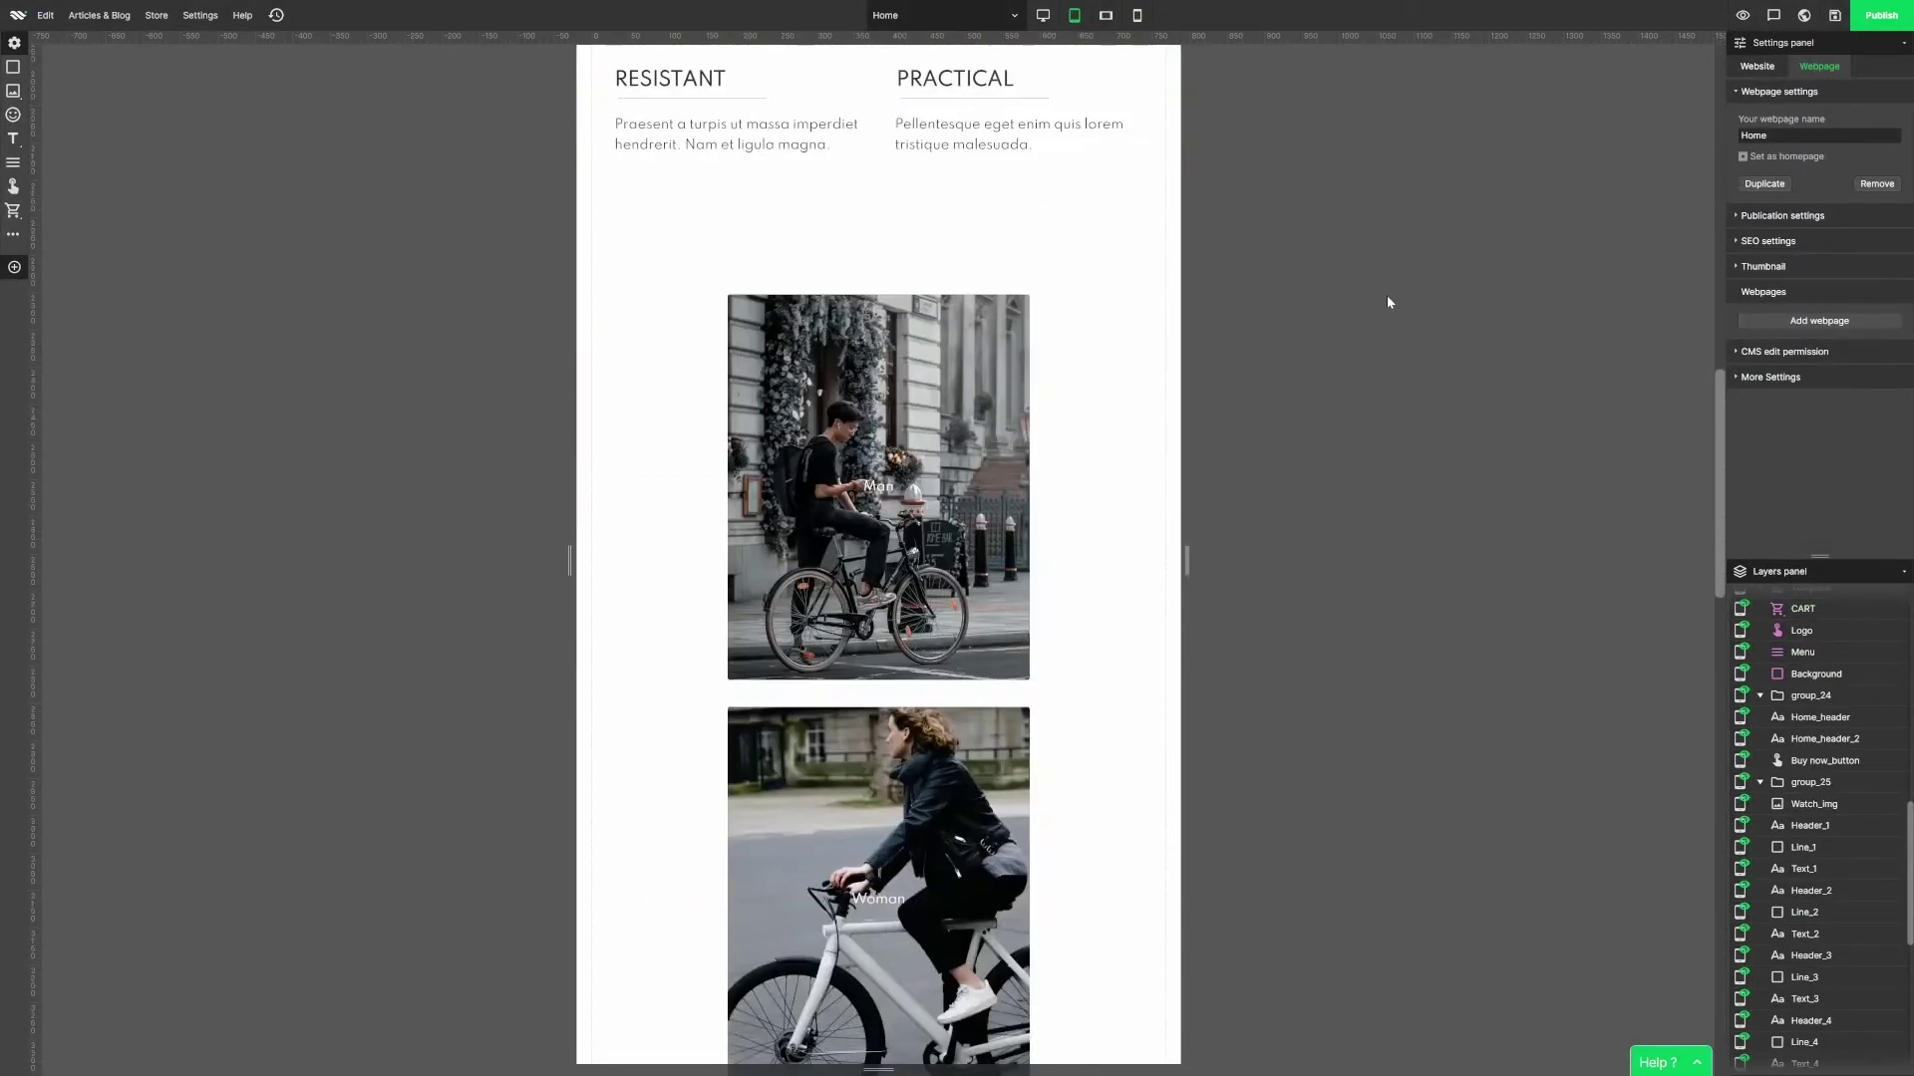
left_click(919, 480)
left_click(875, 461)
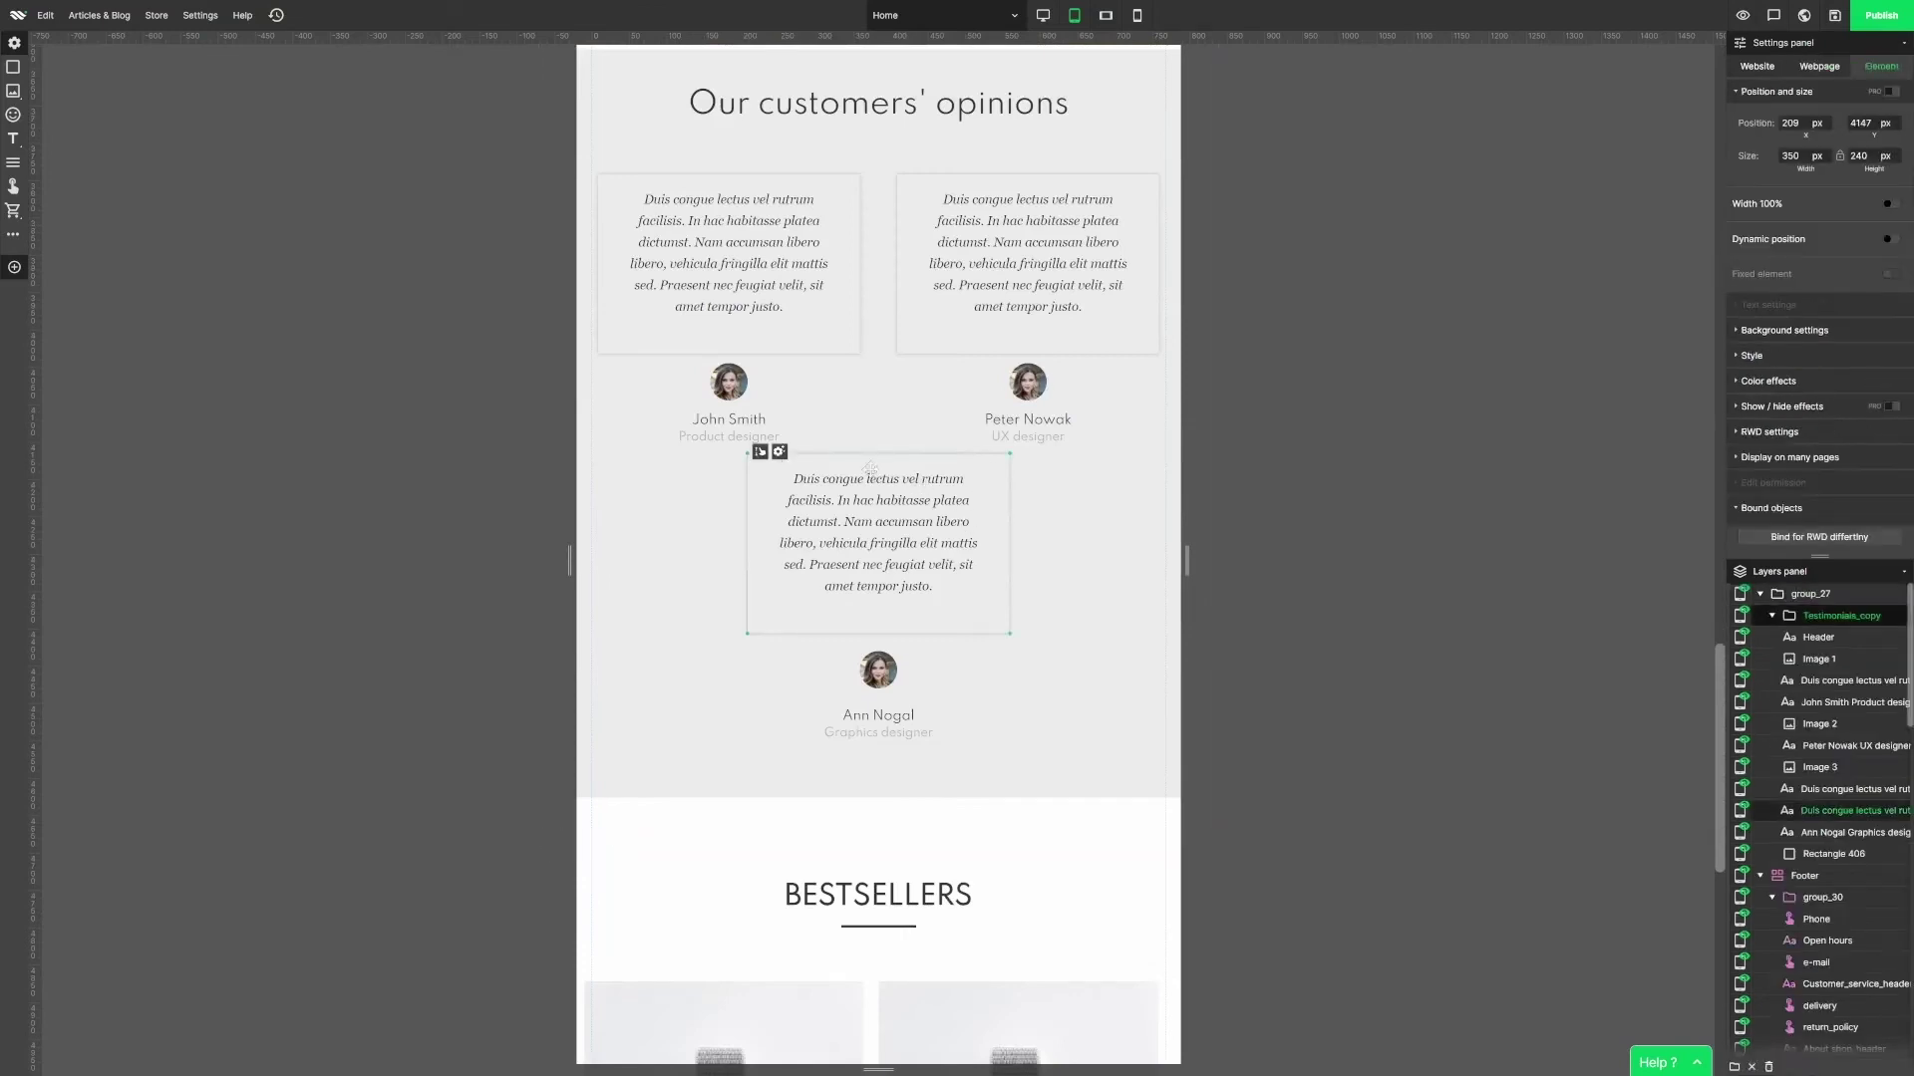
left_click_drag(758, 457, 758, 485)
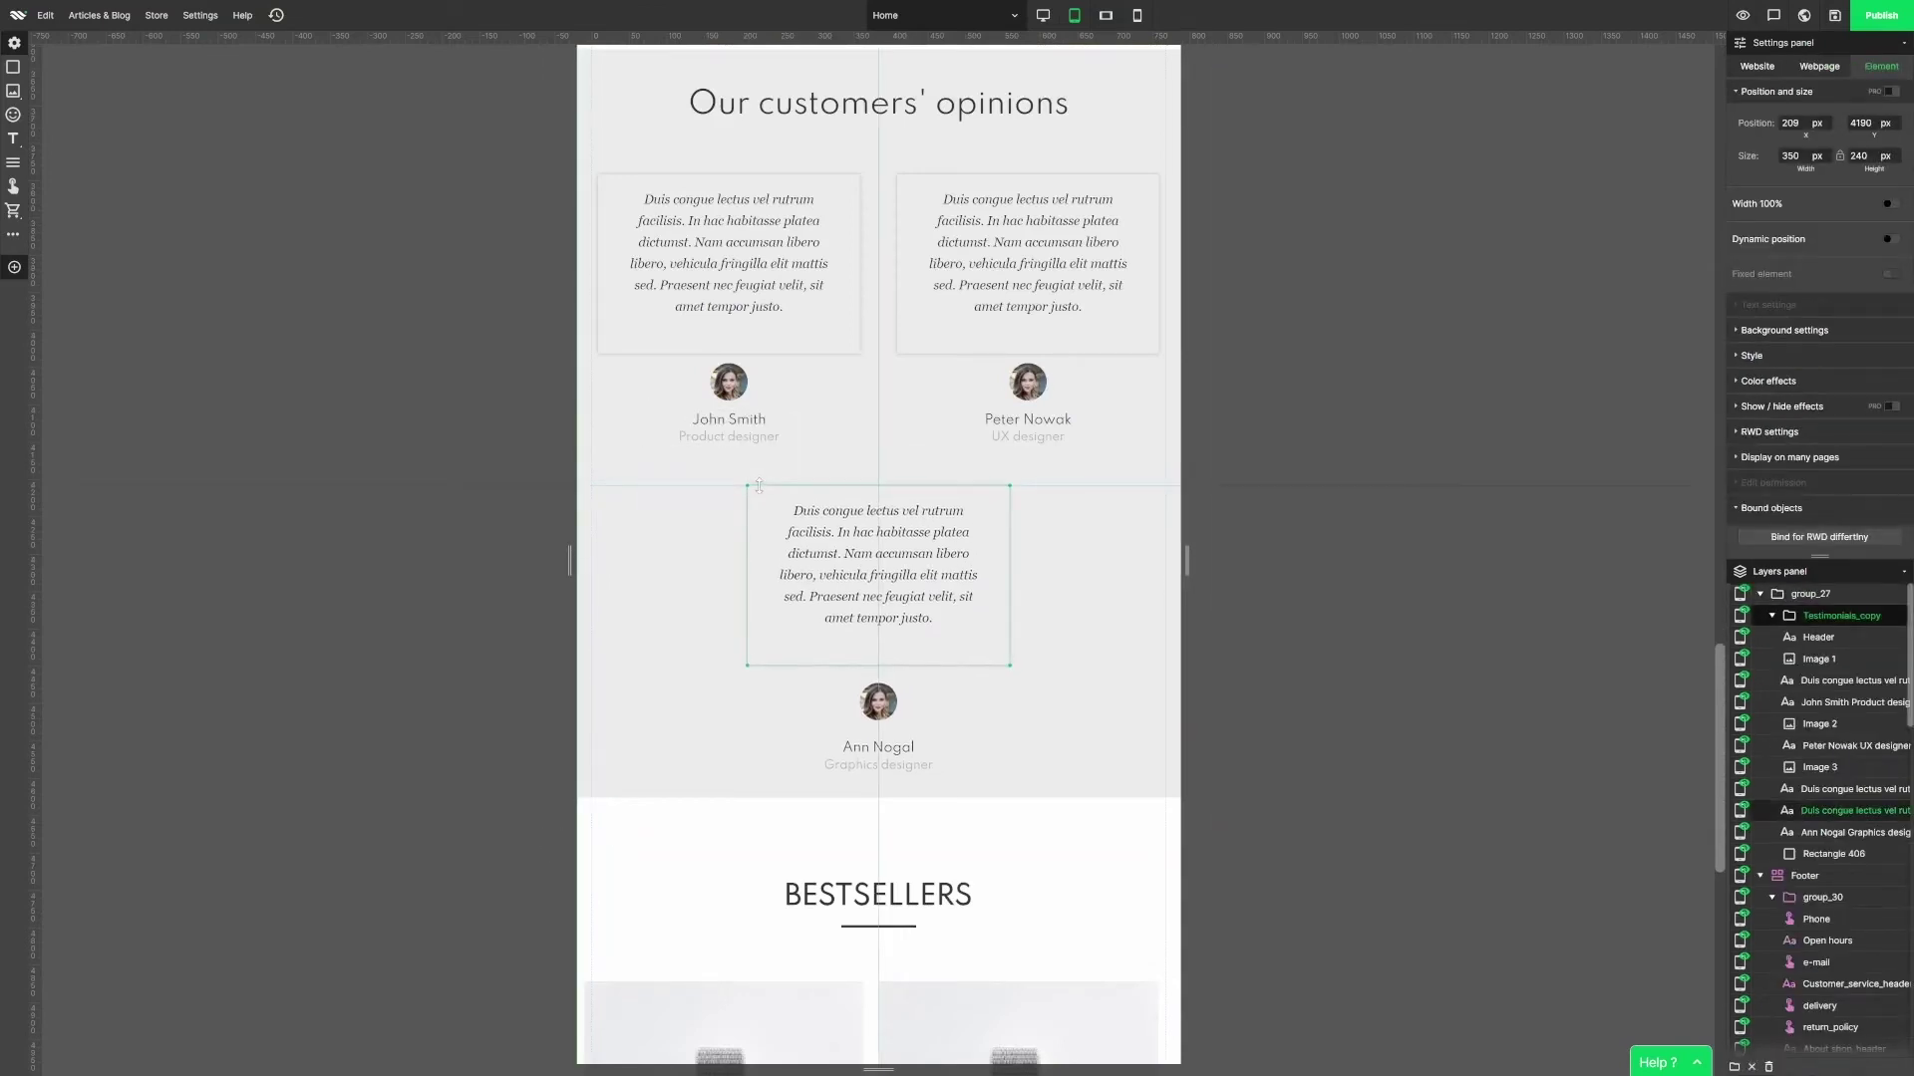
left_click(1399, 737)
Center-align the MODERN heading in the mobile landscape version.
left_click(1106, 15)
scroll(1411, 574, "down", 1)
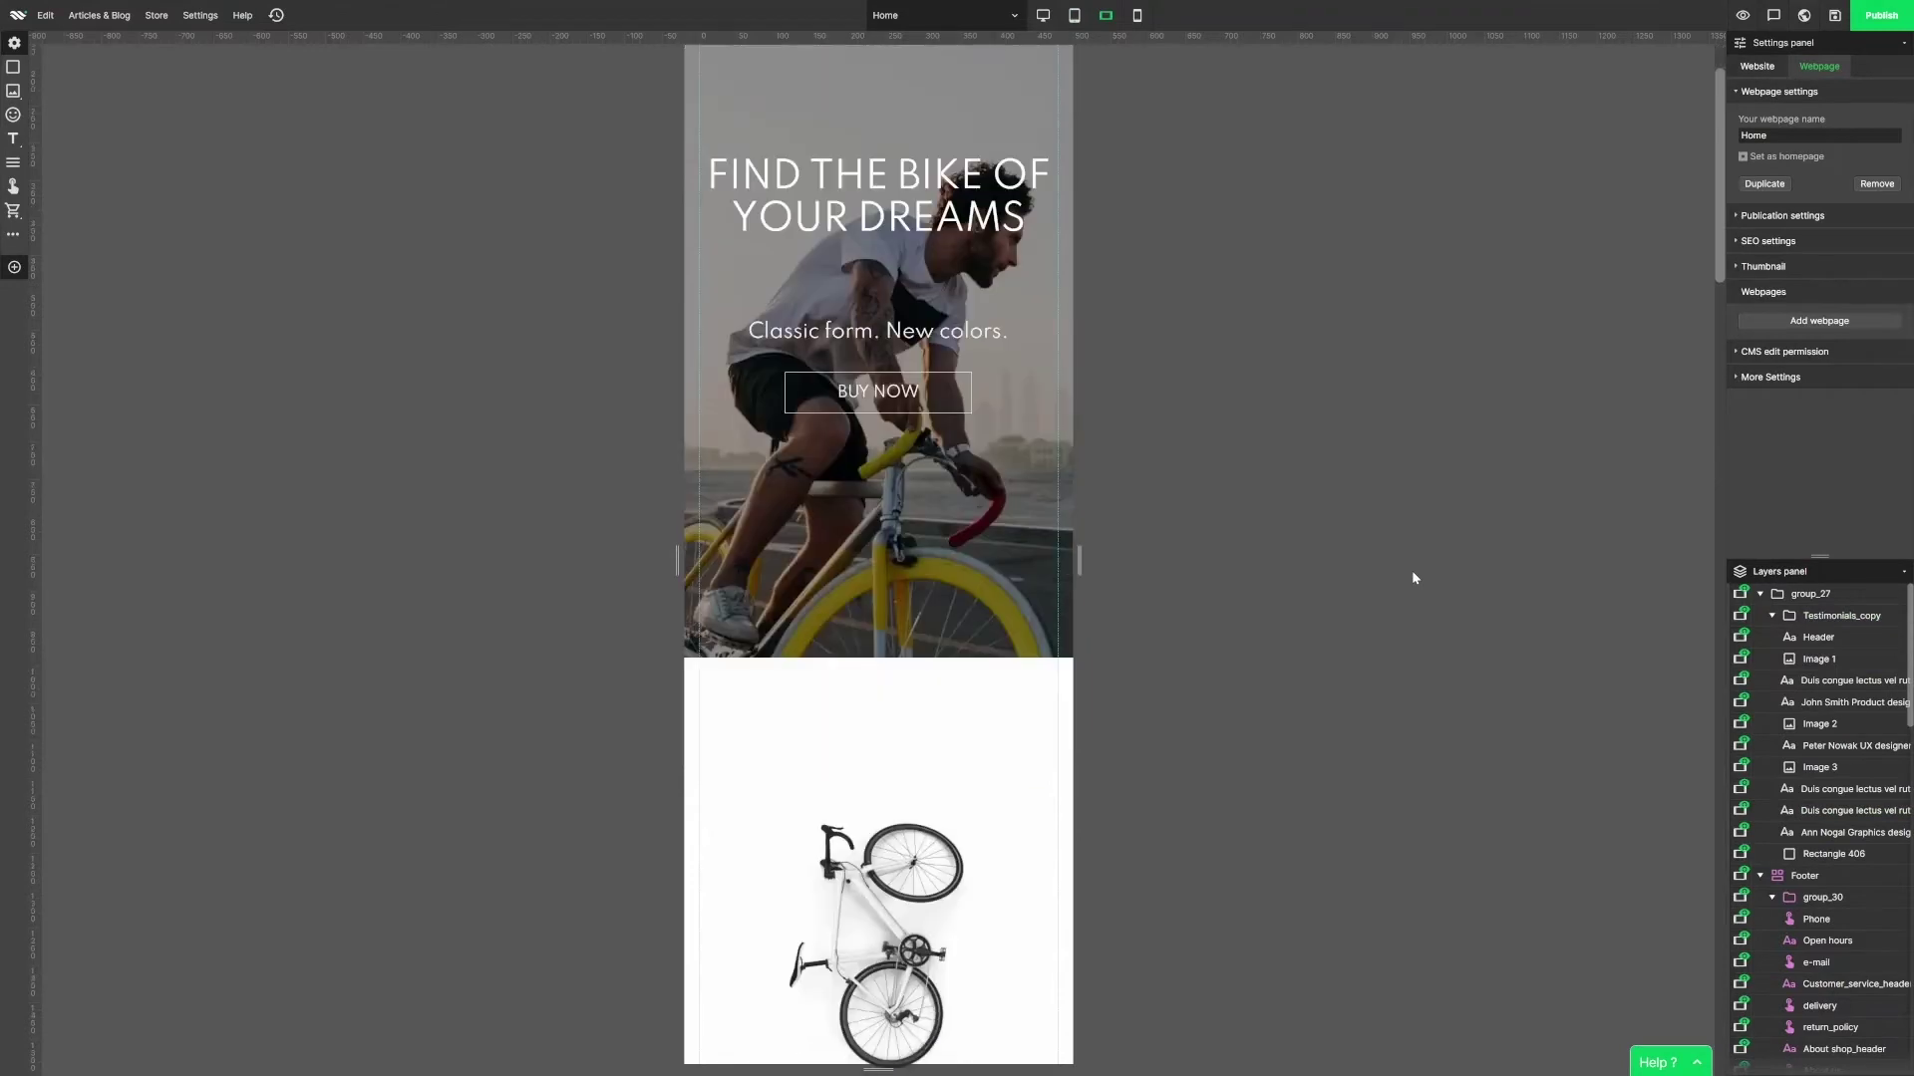
scroll(1408, 576, "down", 5)
left_click(833, 511)
left_click(833, 511)
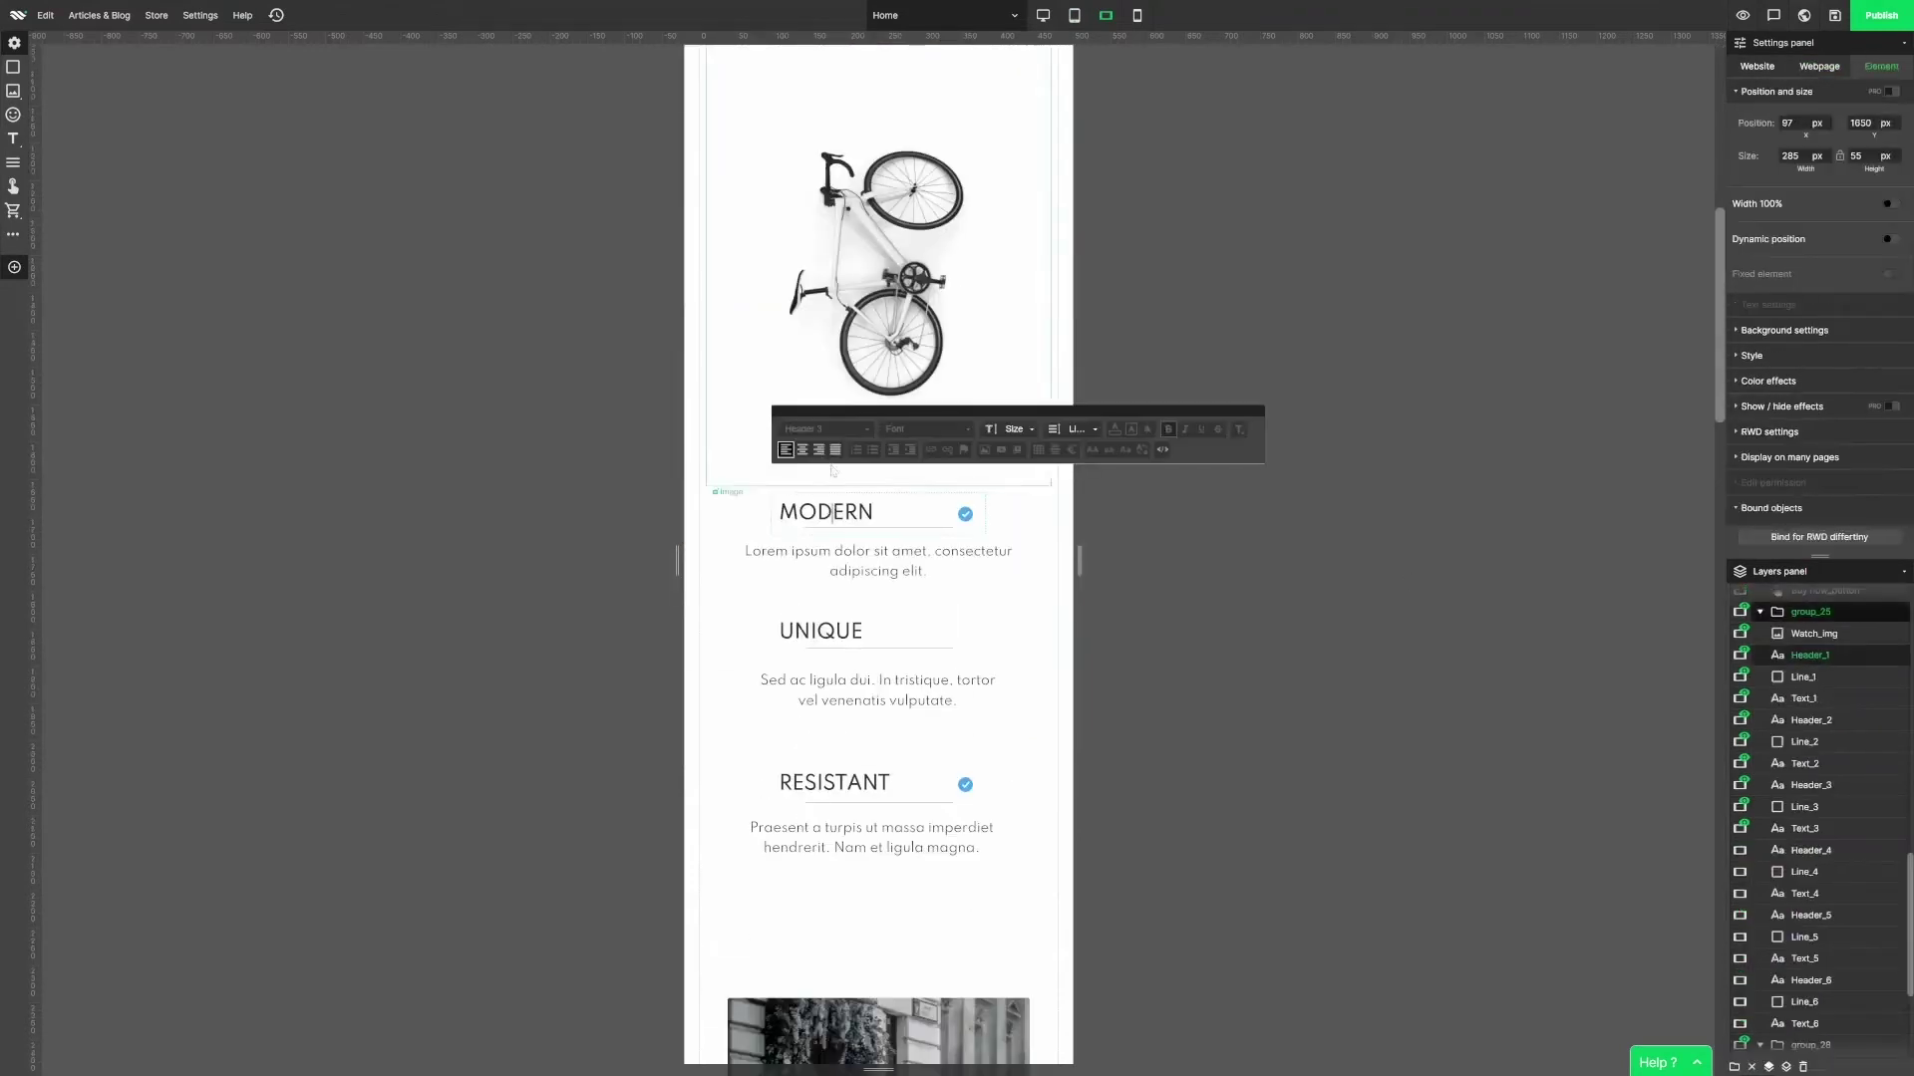
left_click(803, 449)
Center-align the UNIQUE and RESISTANT headings in the mobile landscape version.
left_click(835, 631)
left_click(836, 631)
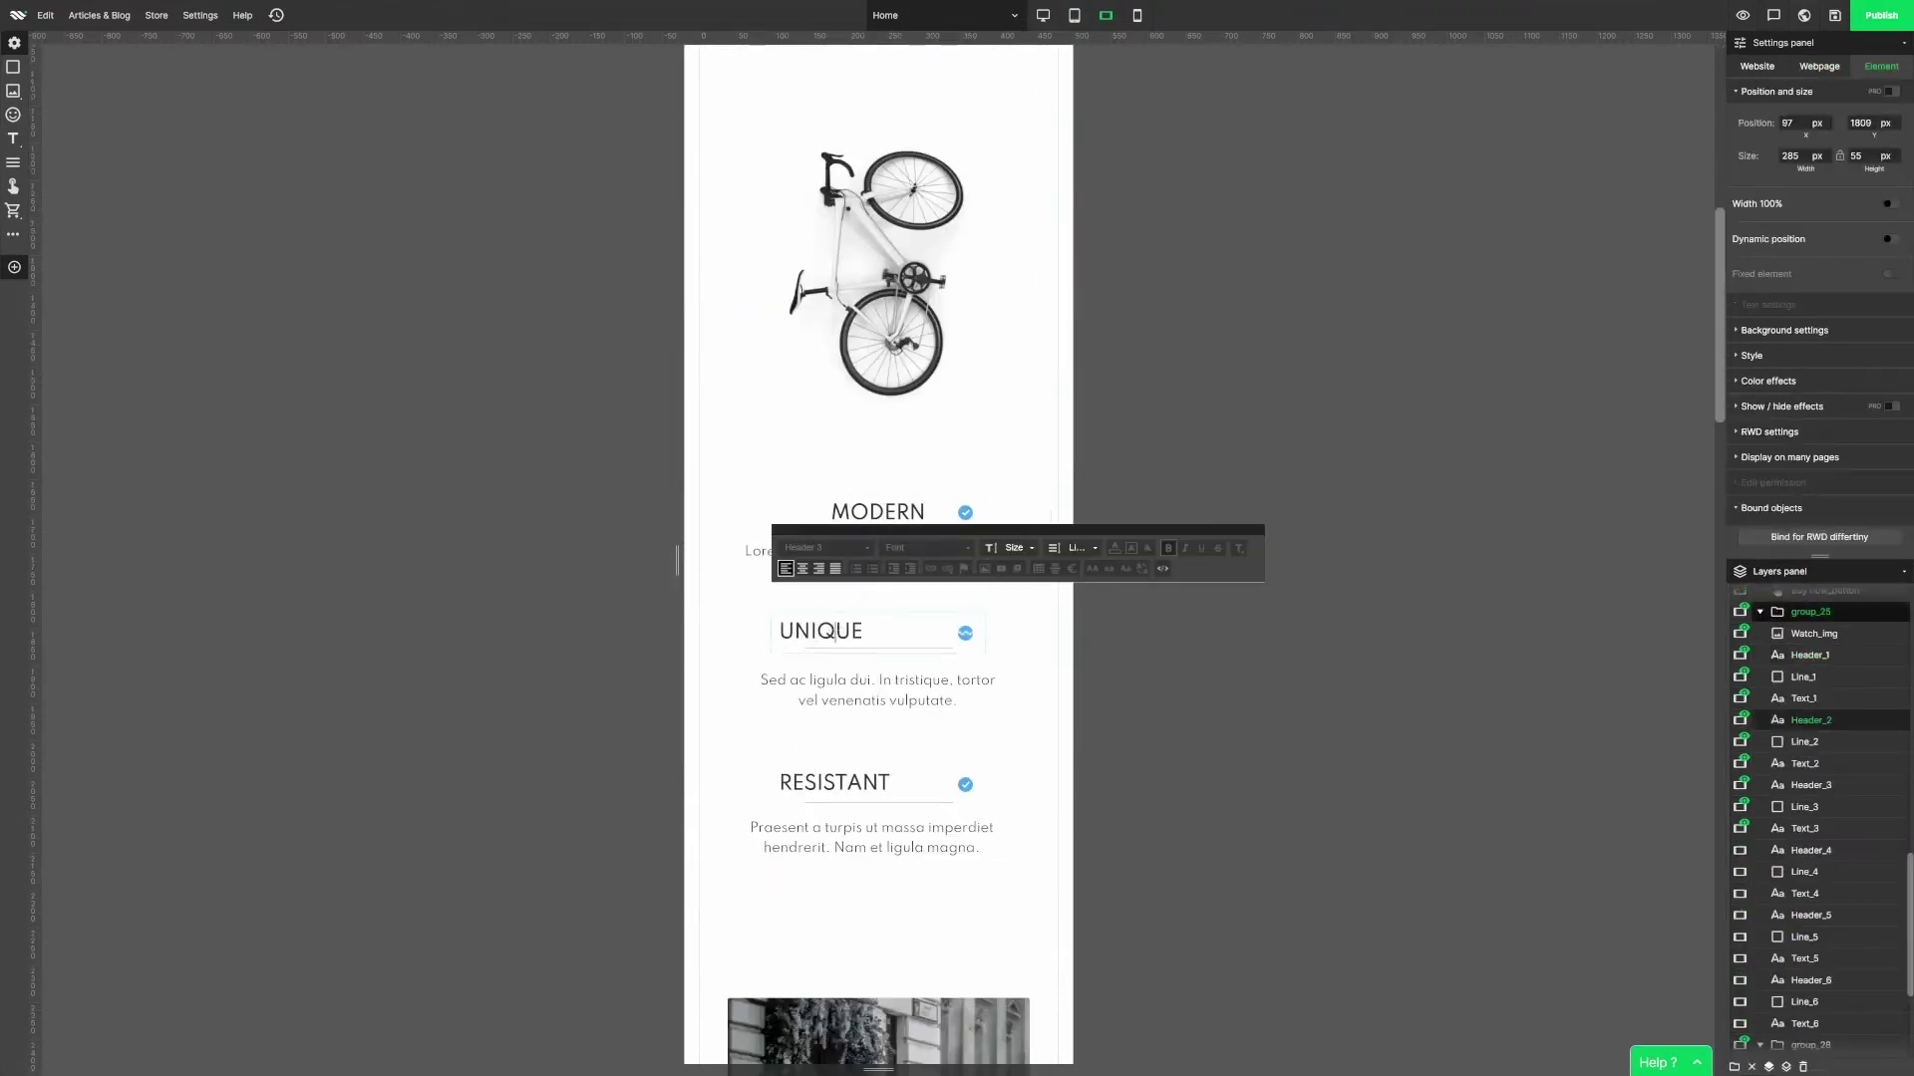
left_click(802, 568)
left_click(835, 783)
left_click(835, 782)
left_click(802, 720)
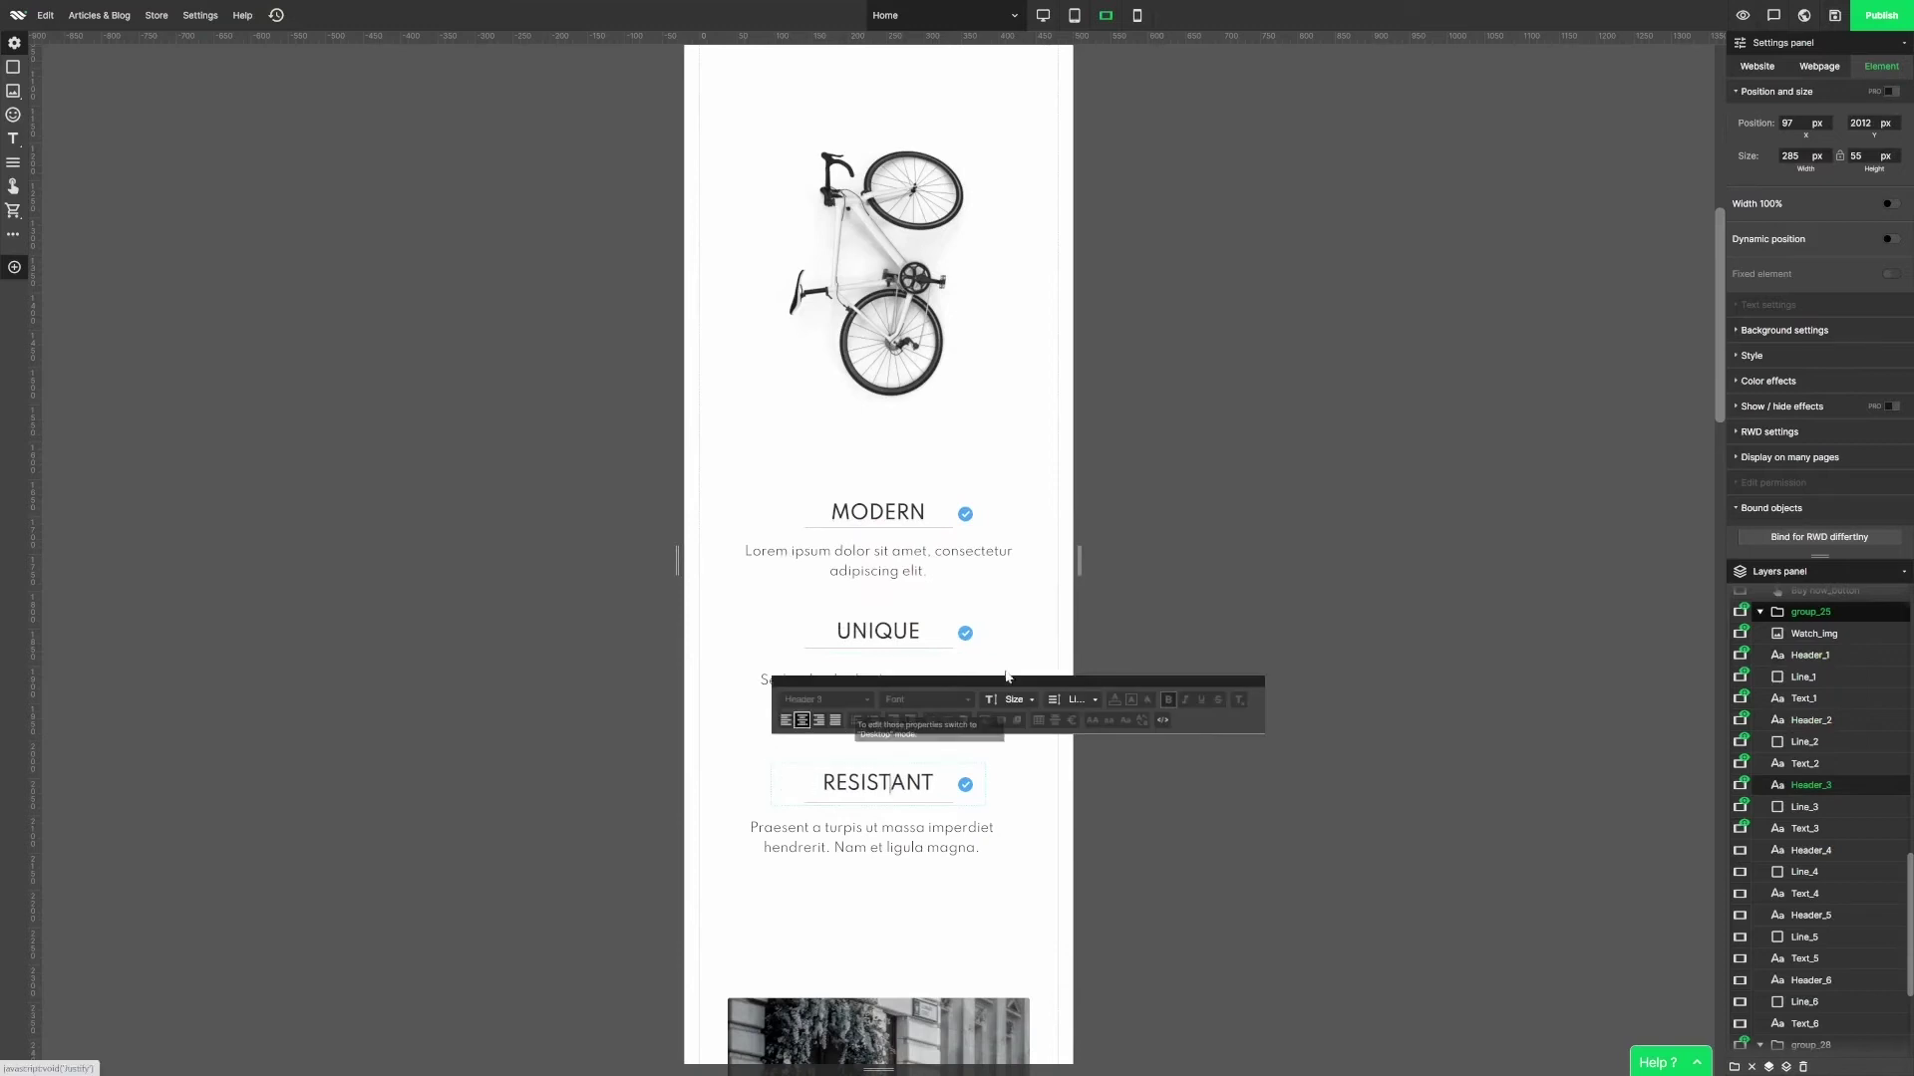
Review the rest of the mobile landscape version, from the feature texts through the testimonials and bestsellers.
left_click(1309, 685)
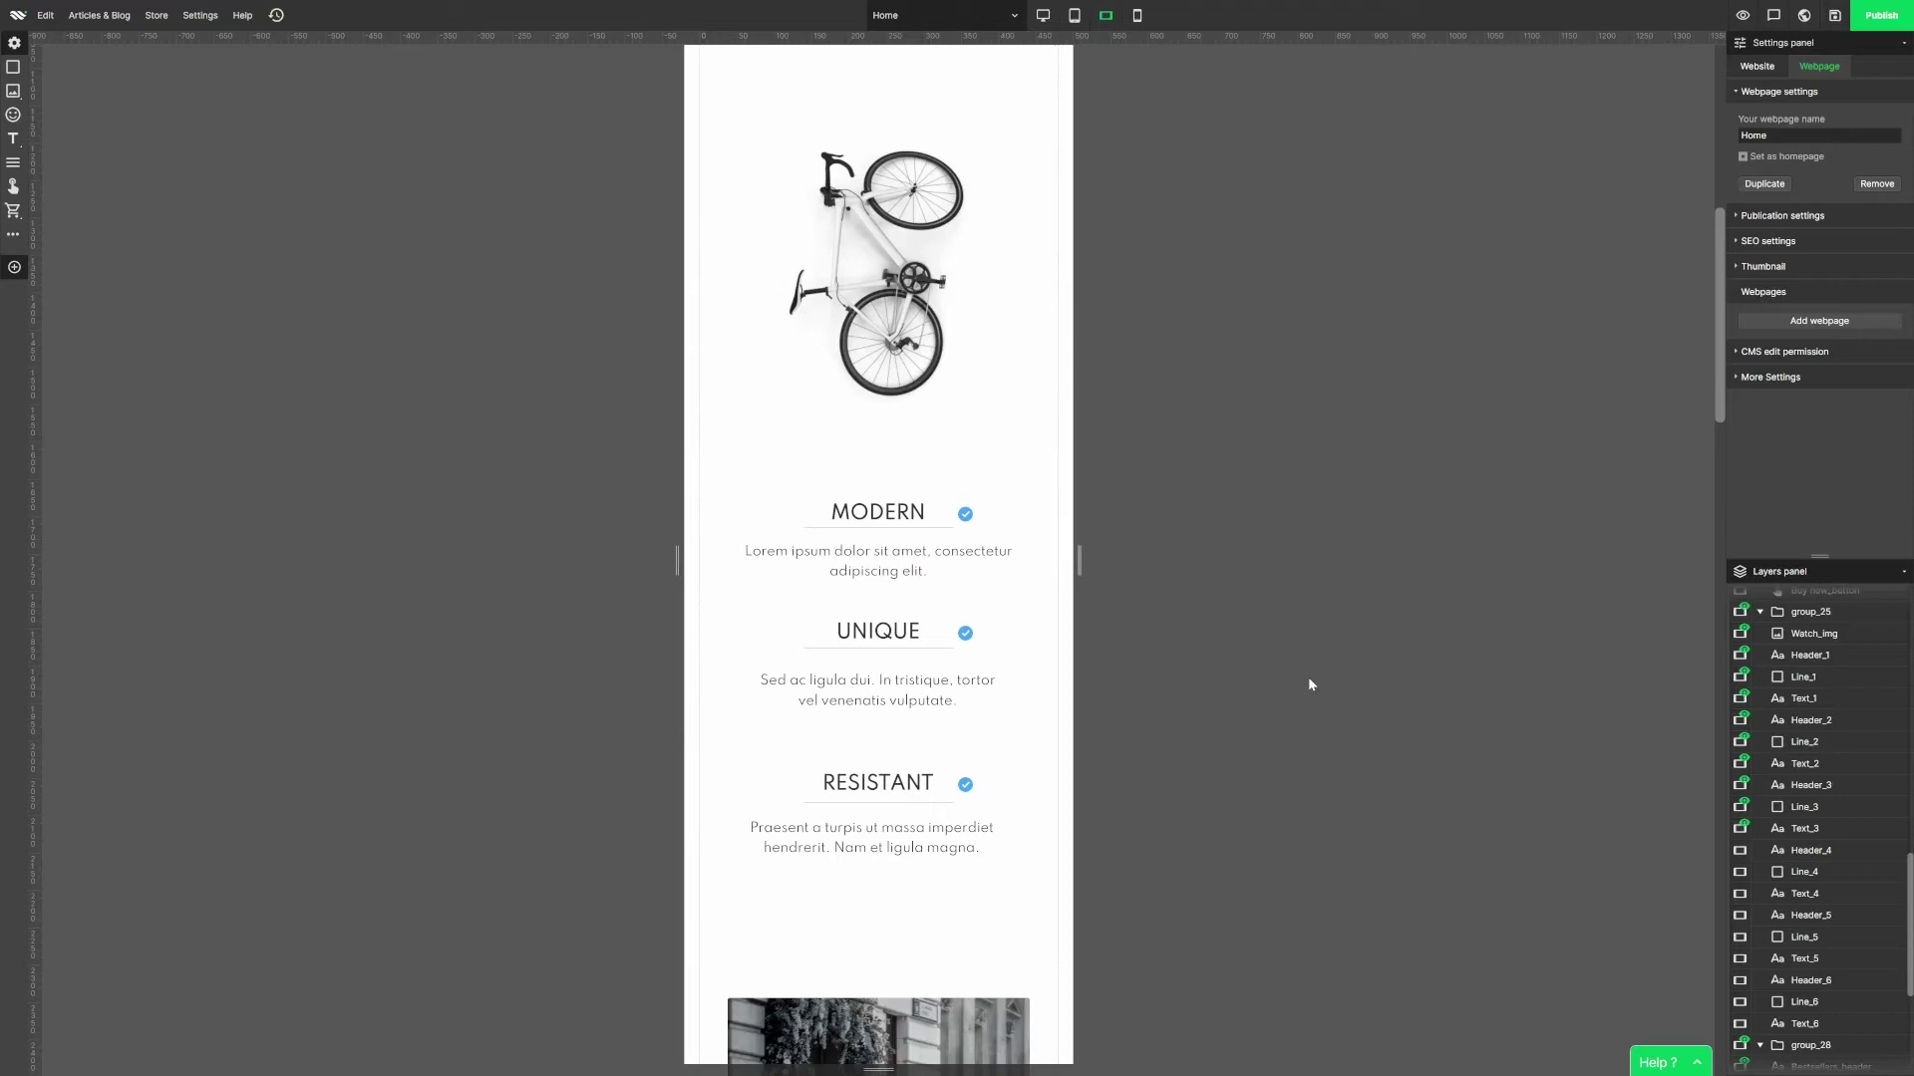
scroll(1308, 678, "down", 3)
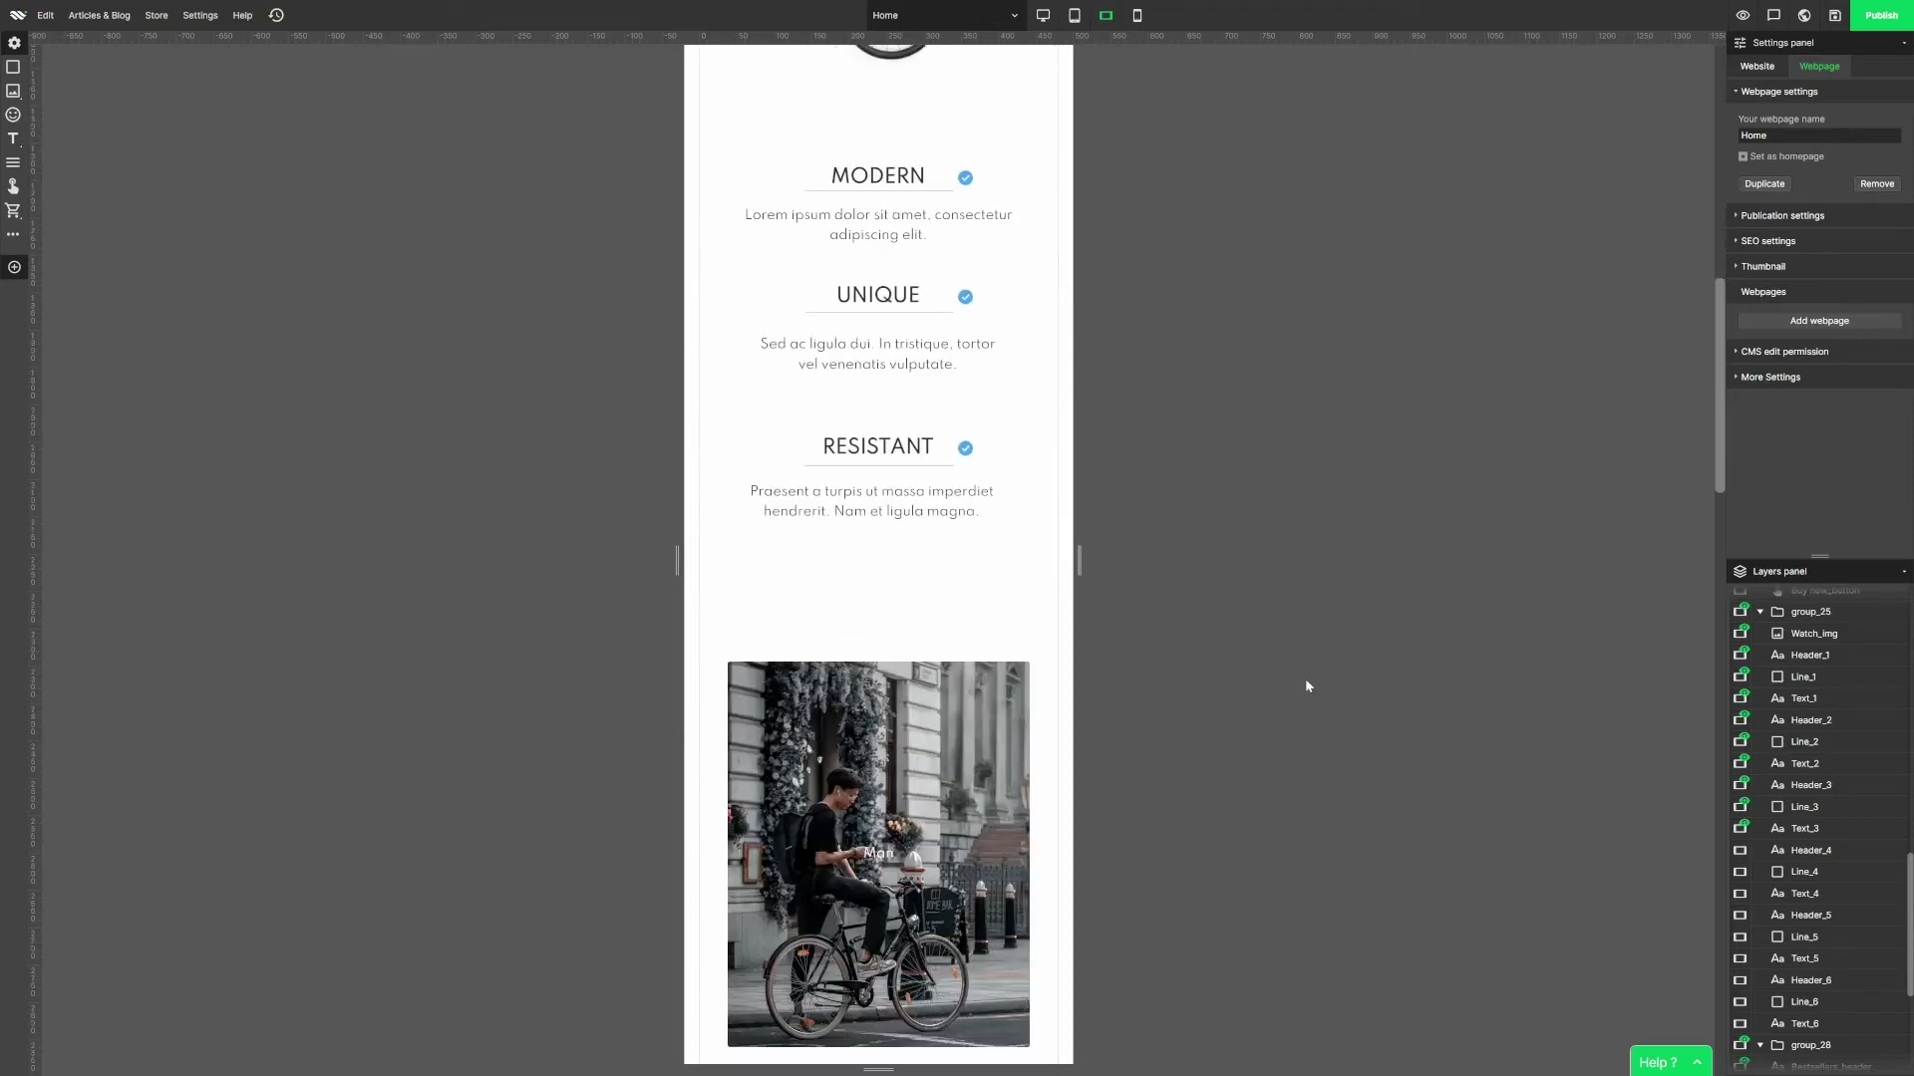
scroll(1306, 682, "down", 3)
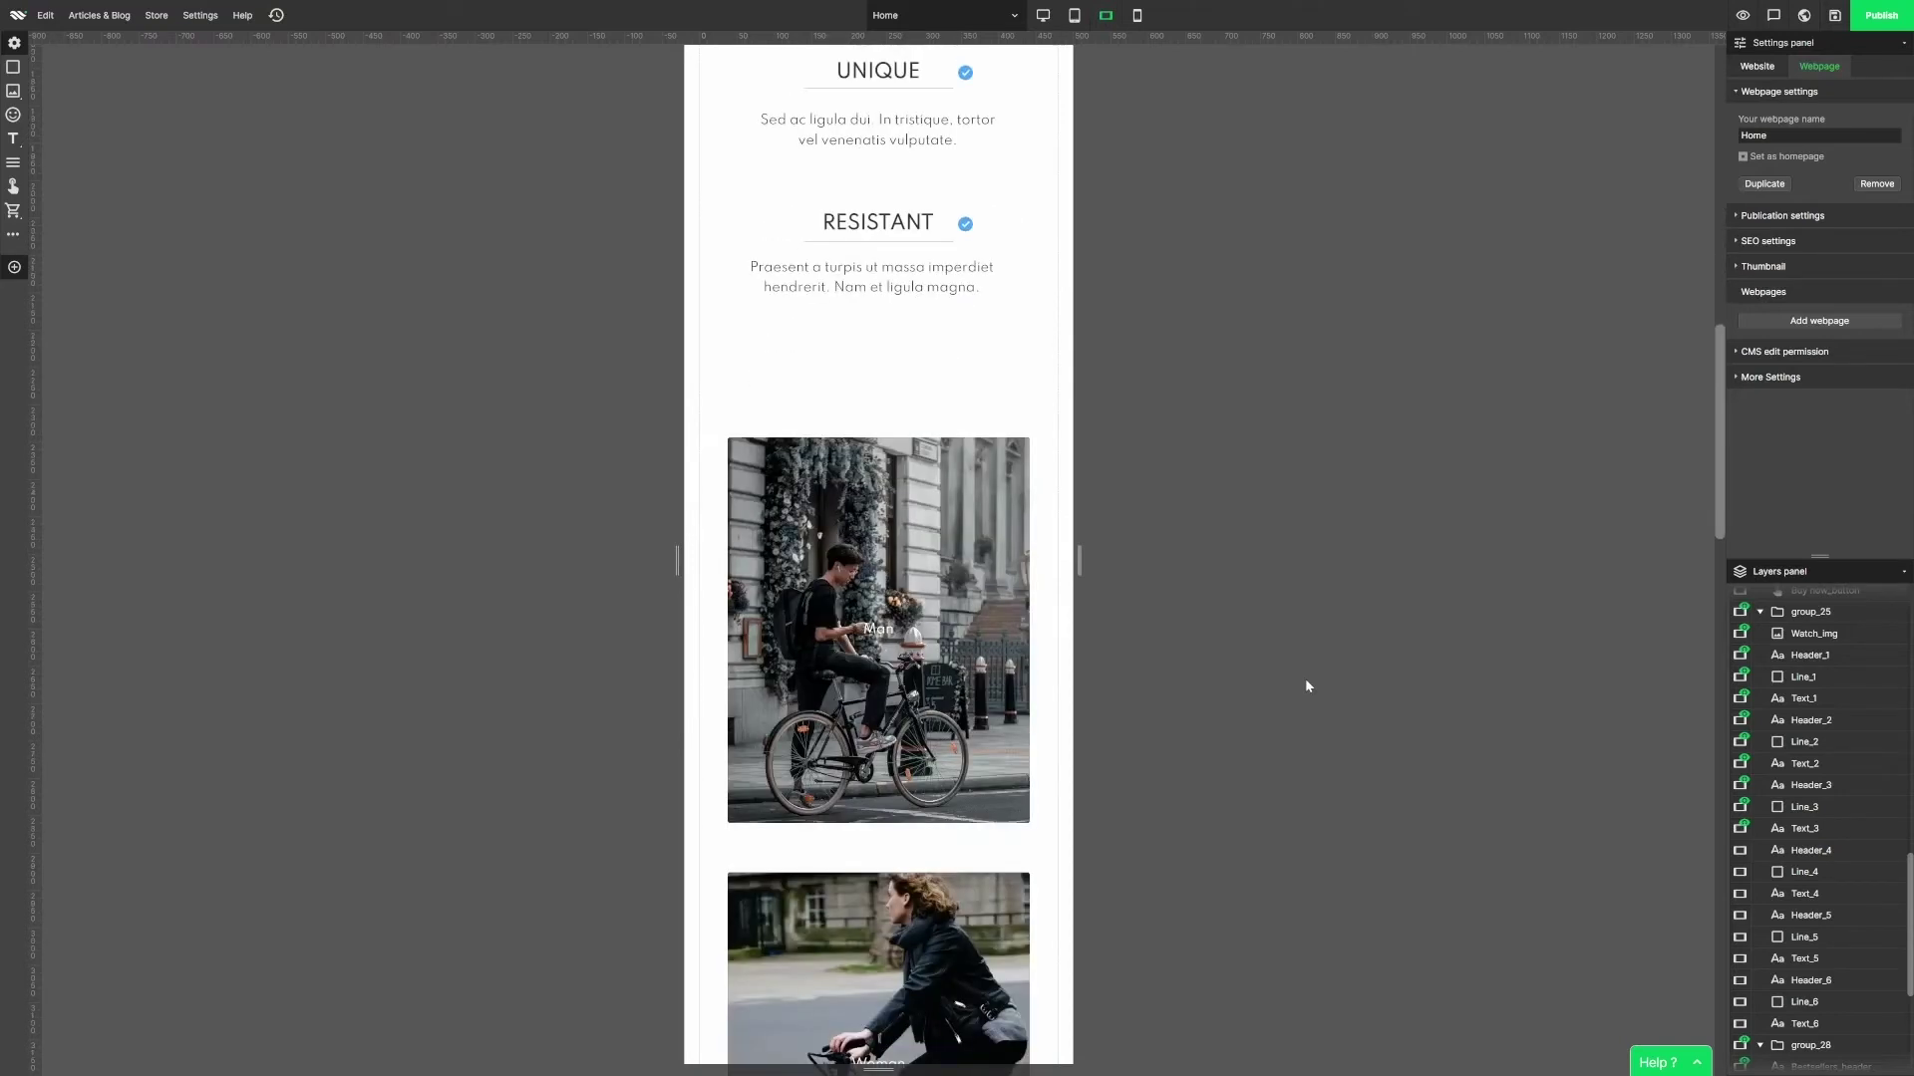
scroll(1306, 682, "down", 12)
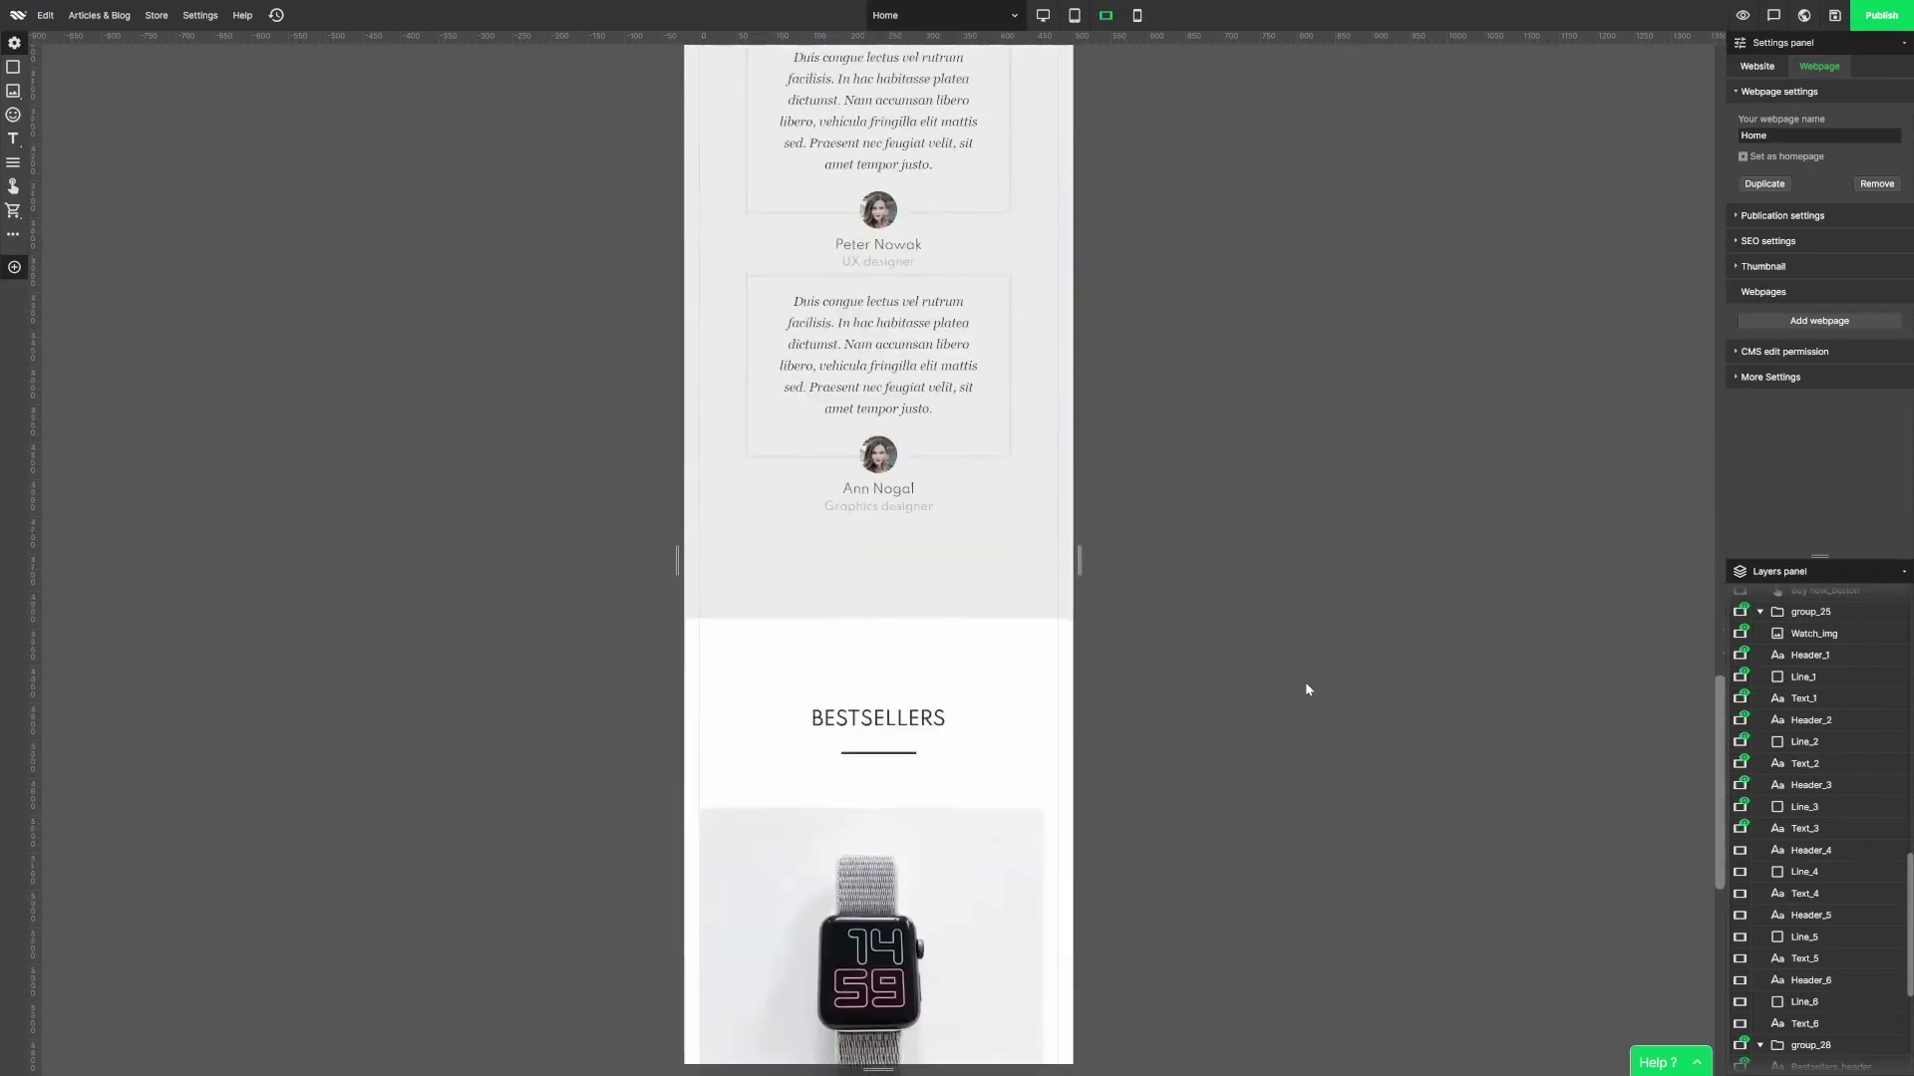
scroll(1306, 679, "down", 5)
scroll(1302, 683, "up", 15)
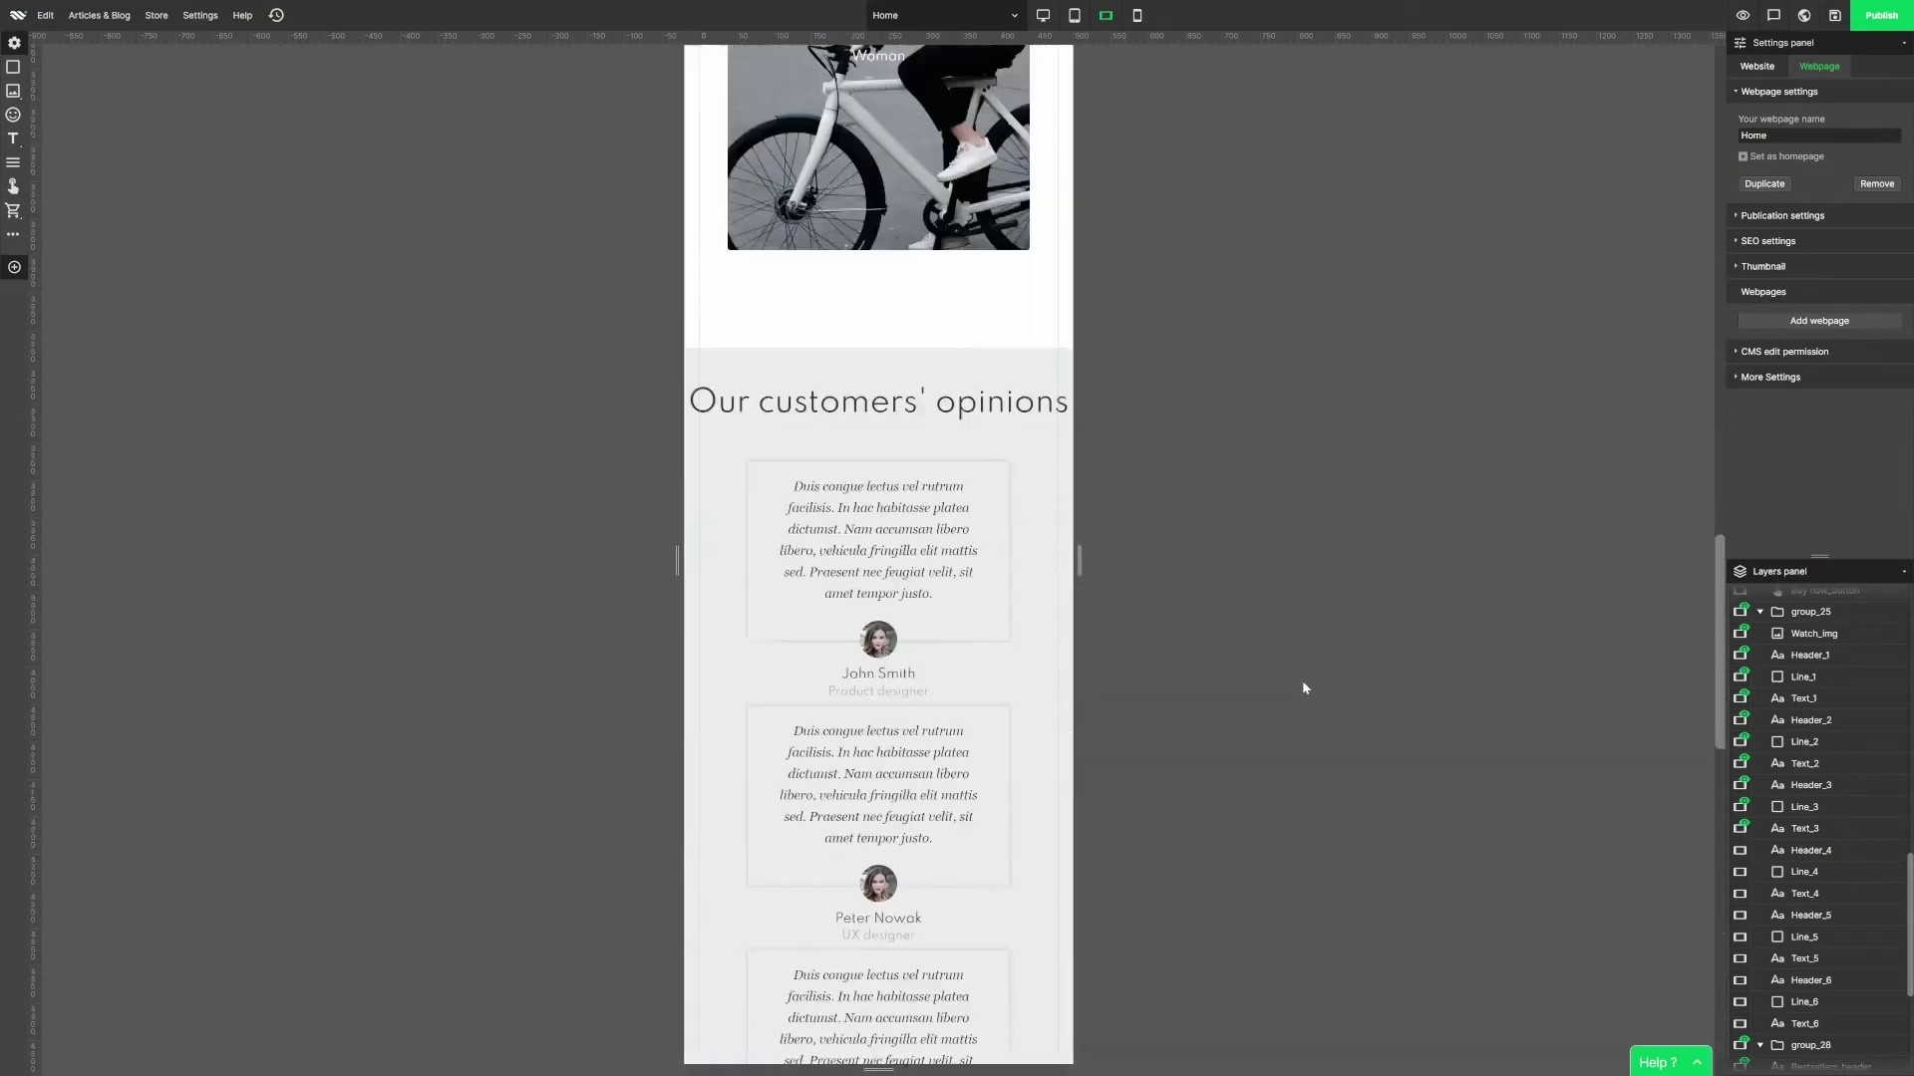
scroll(1303, 686, "up", 12)
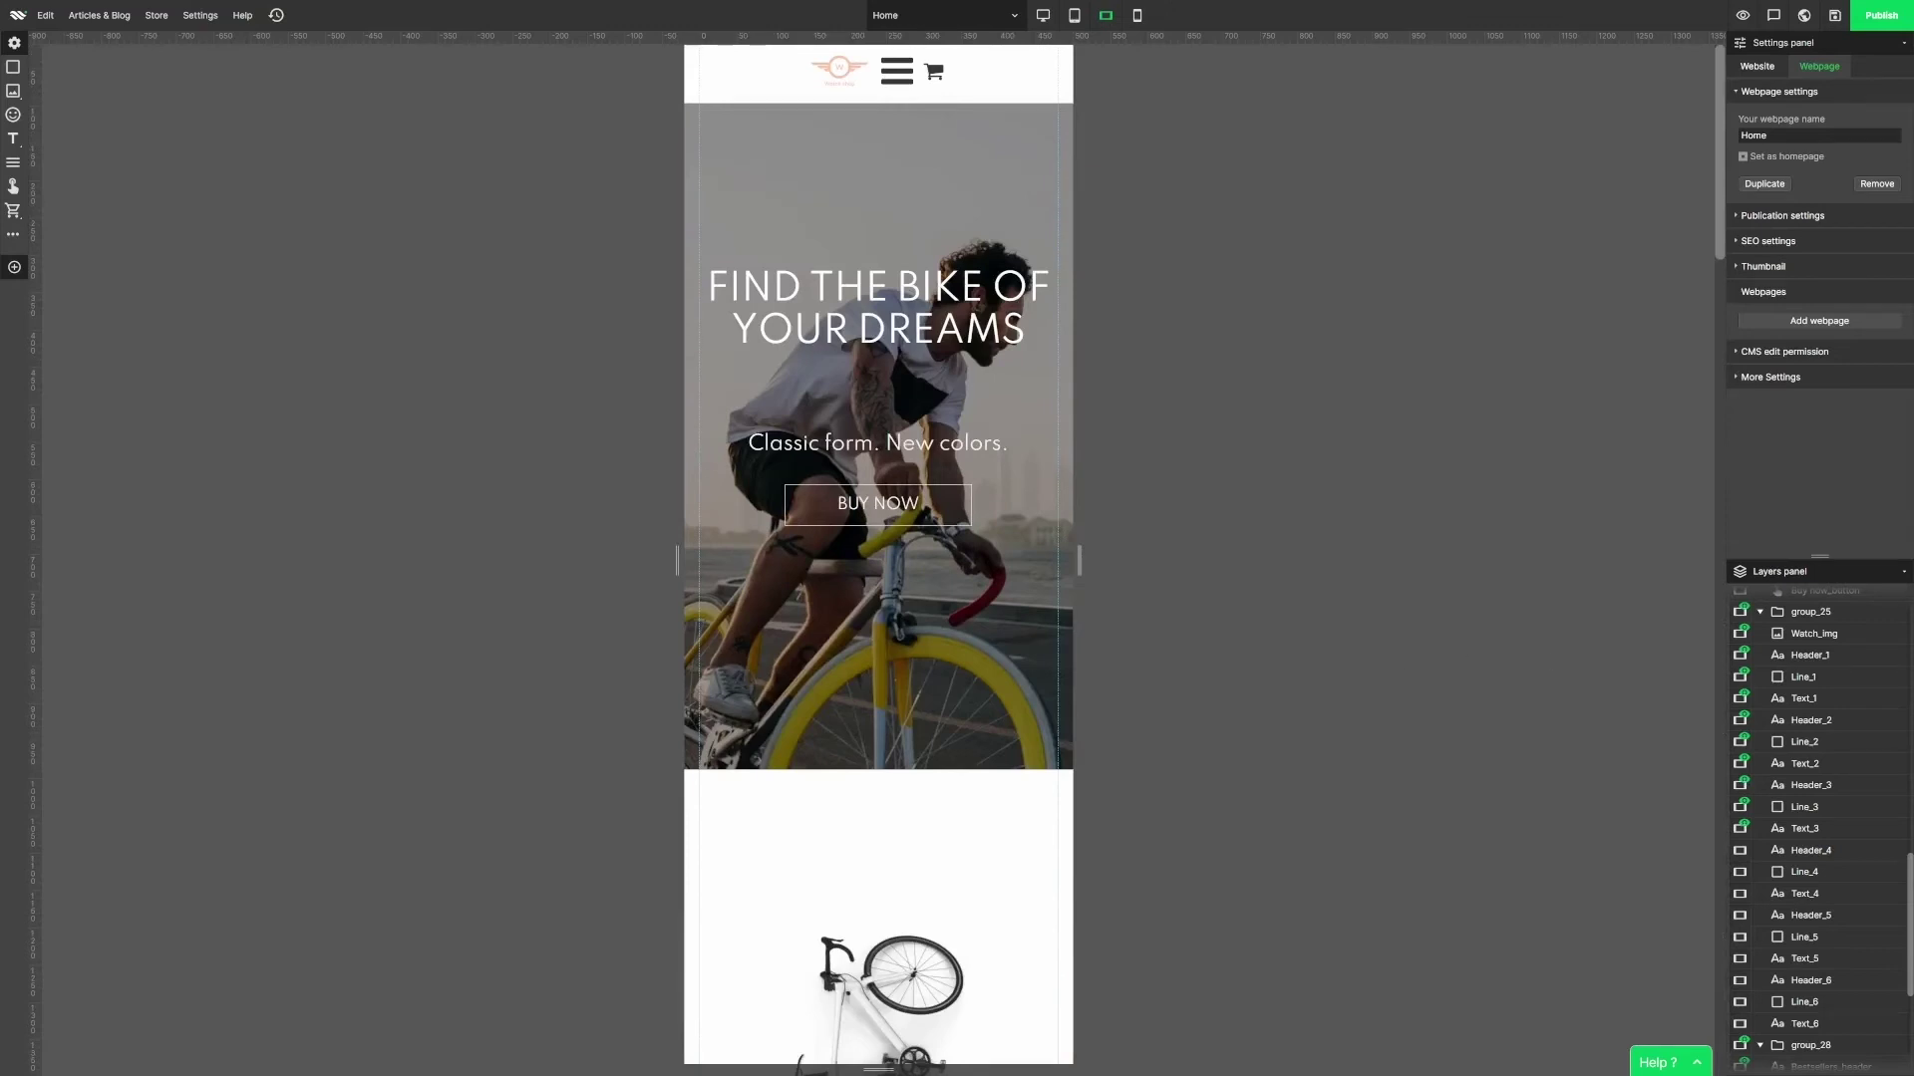
Set the FIND THE BIKE OF YOUR DREAMS heading's font size to 34 in the mobile portrait version.
left_click(1137, 15)
double_click(878, 371)
key("ctrl+a")
left_click(968, 196)
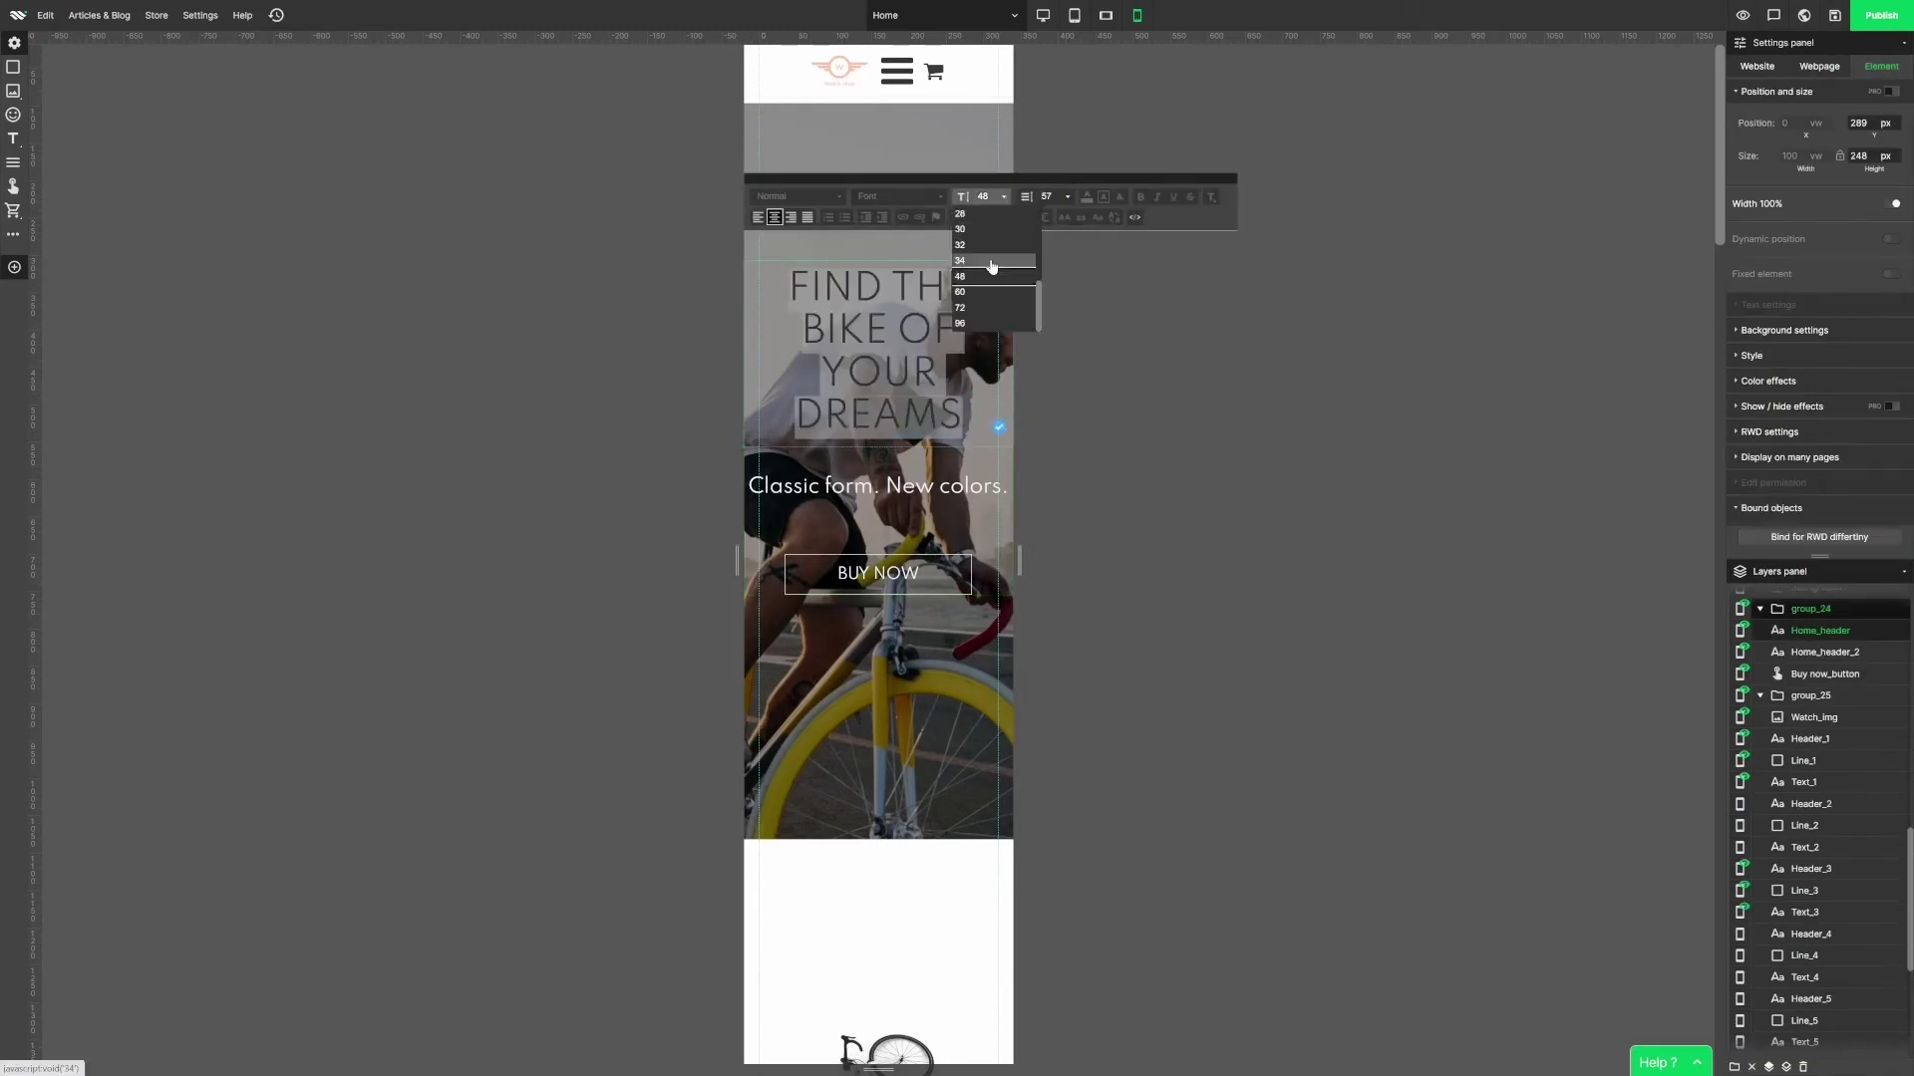
left_click(987, 271)
Raise the "Classic form. New colors." subtitle and the BUY NOW button toward the main heading, and reduce the subtitle's font size.
left_click(867, 486)
left_click_drag(770, 465, 769, 345)
double_click(820, 365)
key("ctrl+a")
left_click(967, 280)
left_click(977, 344)
left_click(853, 450)
left_click_drag(853, 450, 853, 411)
Close the gap beneath the mobile portrait version's hero section by moving the bike features group up to Y 696 px.
left_click(843, 596)
left_click_drag(757, 840, 757, 602)
left_click(819, 758)
left_click_drag(758, 719, 758, 562)
Close the gaps between the lower sections of the mobile portrait version, placing the testimonials group at Y 2877 px.
scroll(1230, 716, "down", 9)
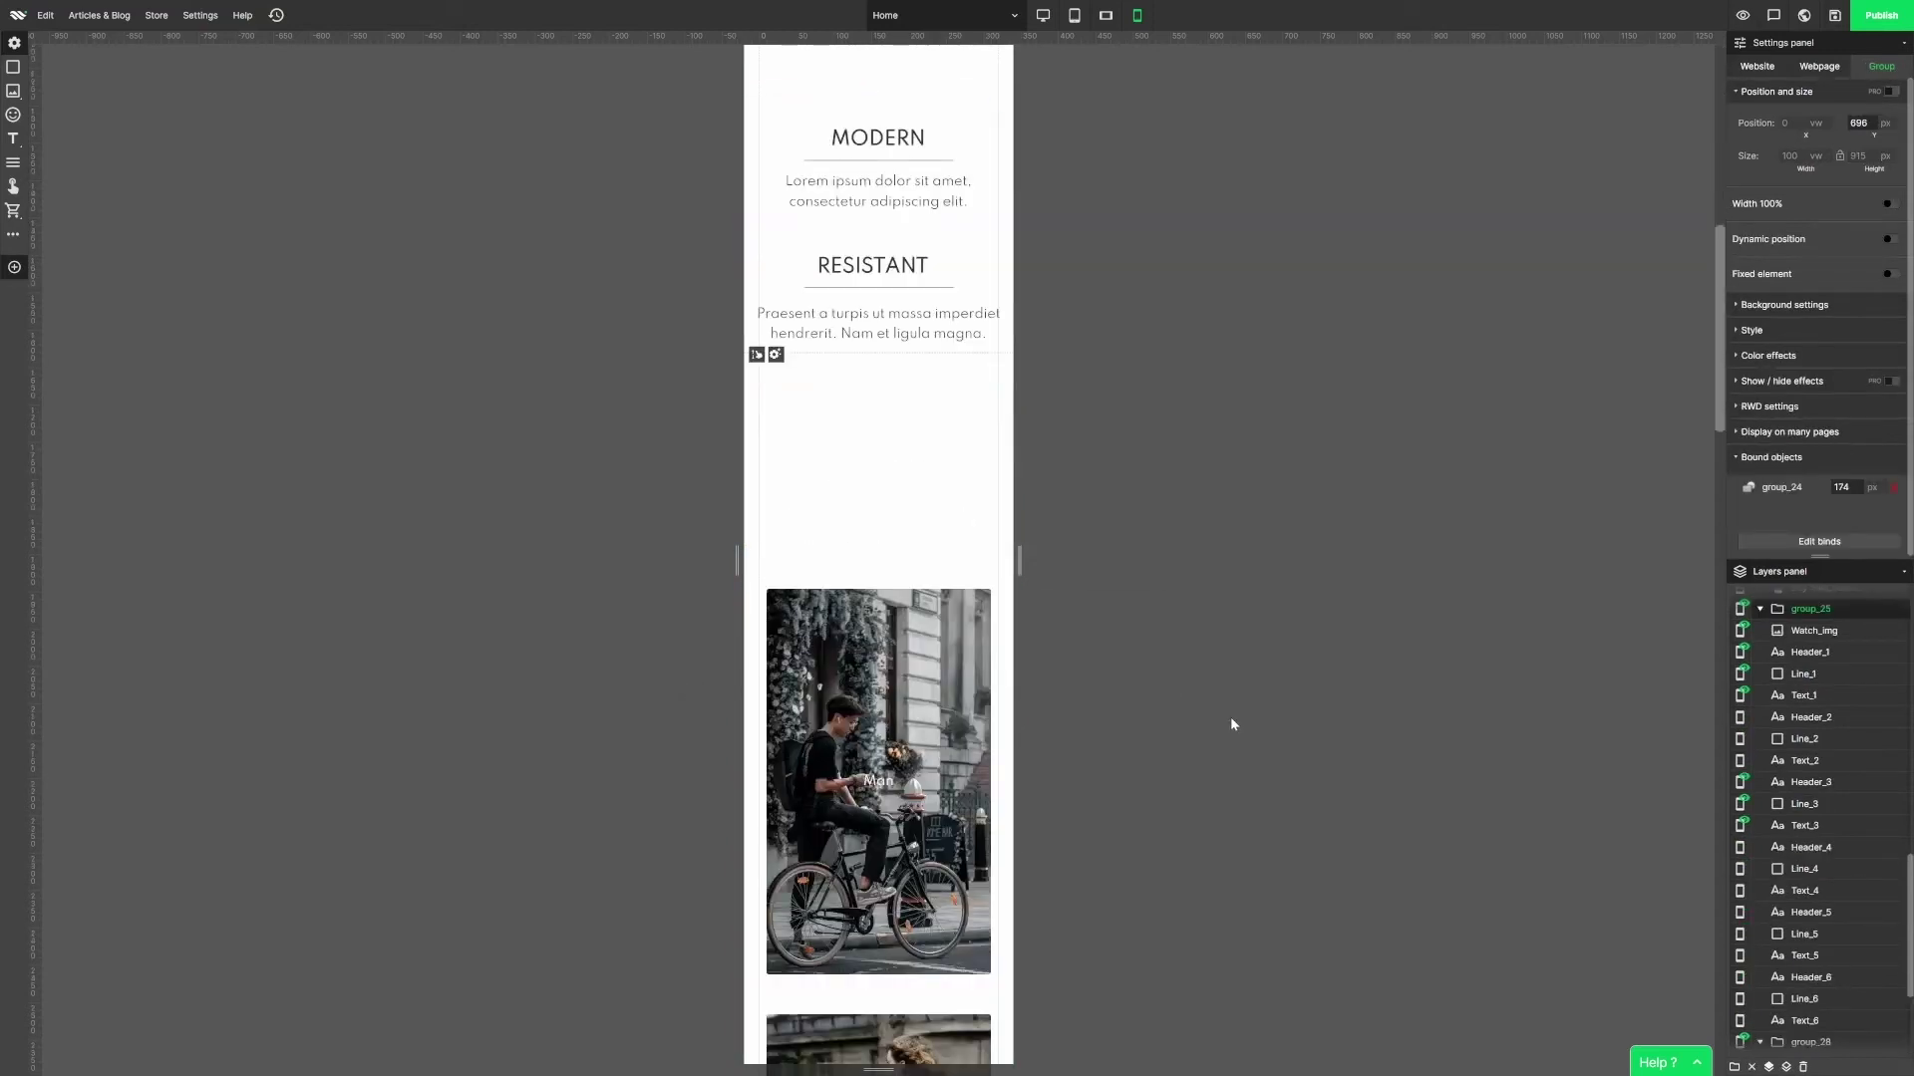
scroll(1230, 716, "up", 1)
left_click(796, 748)
scroll(796, 573, "down", 20)
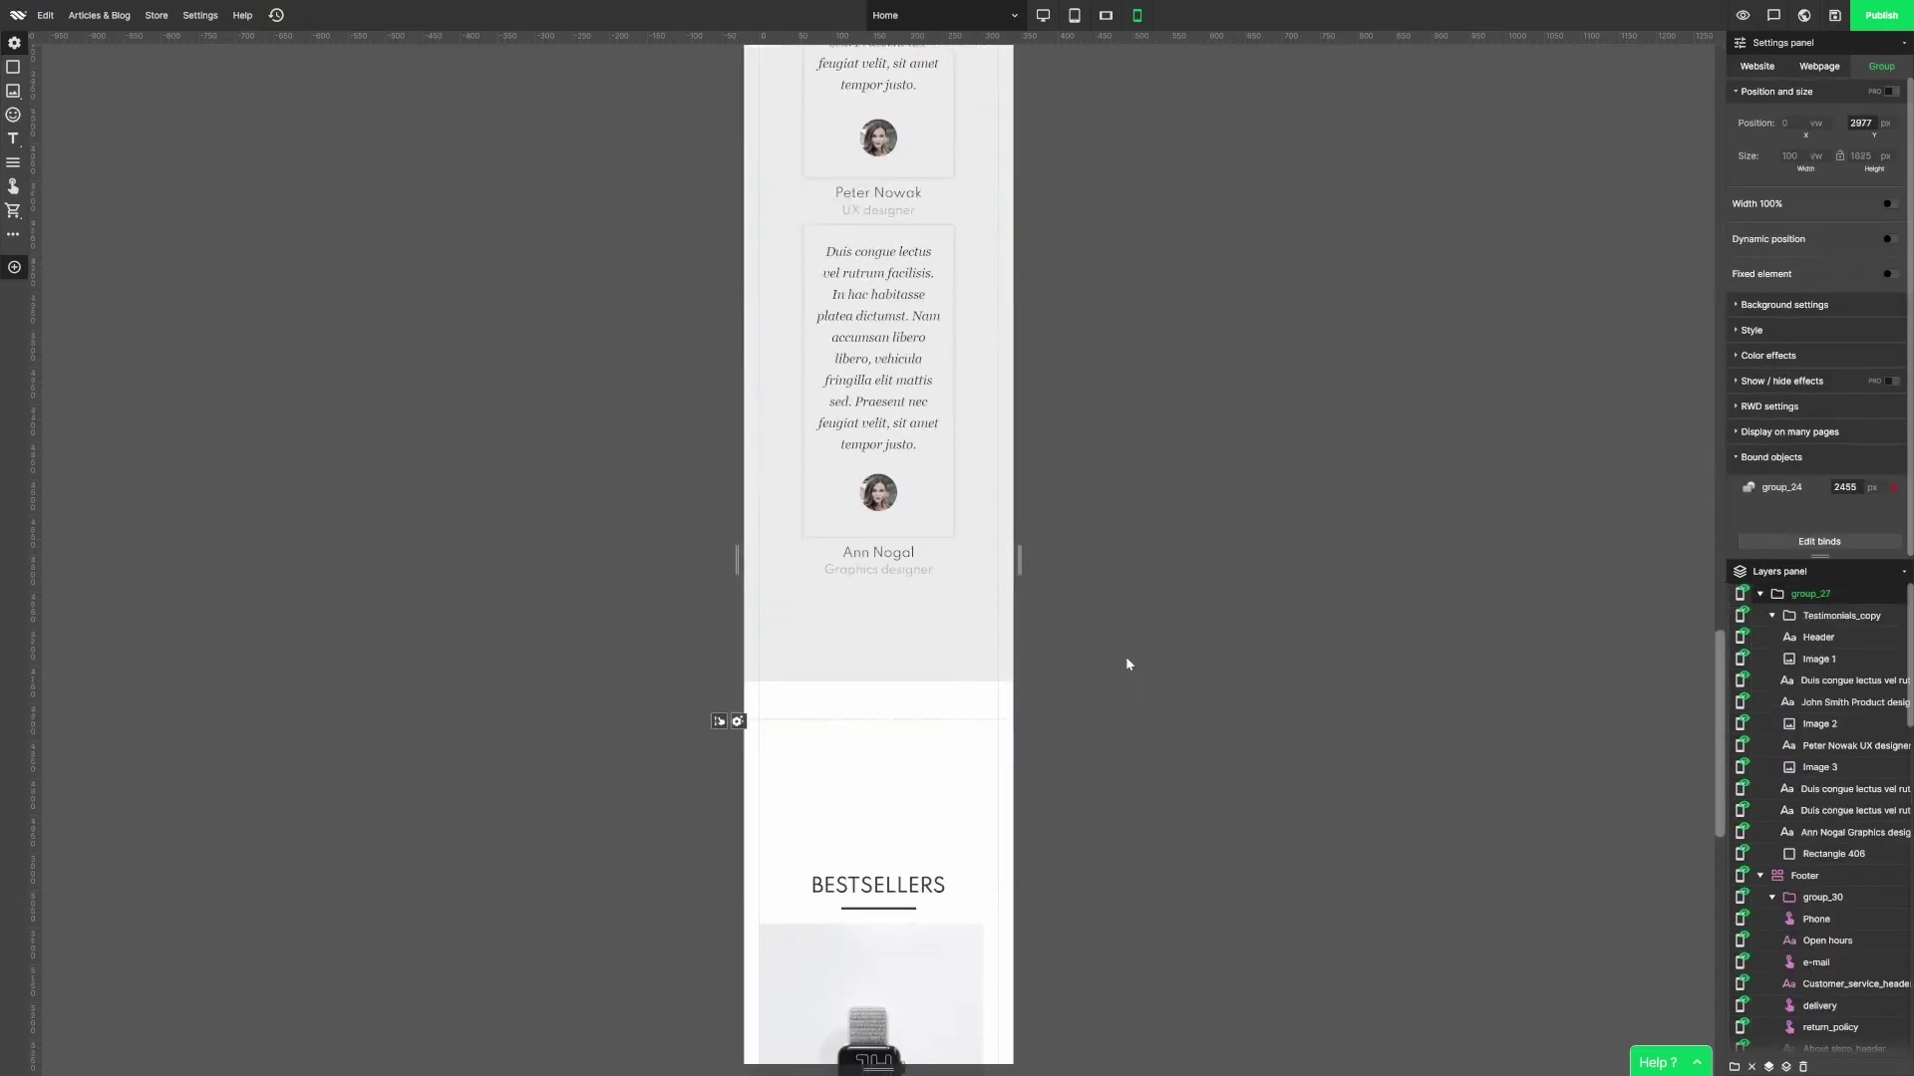
left_click(757, 586)
left_click_drag(758, 587, 758, 532)
Reduce the newsletter text's font size and fit it inside the Join us image at X 10 px, Y 5698 px, with a width of 313 px.
double_click(897, 633)
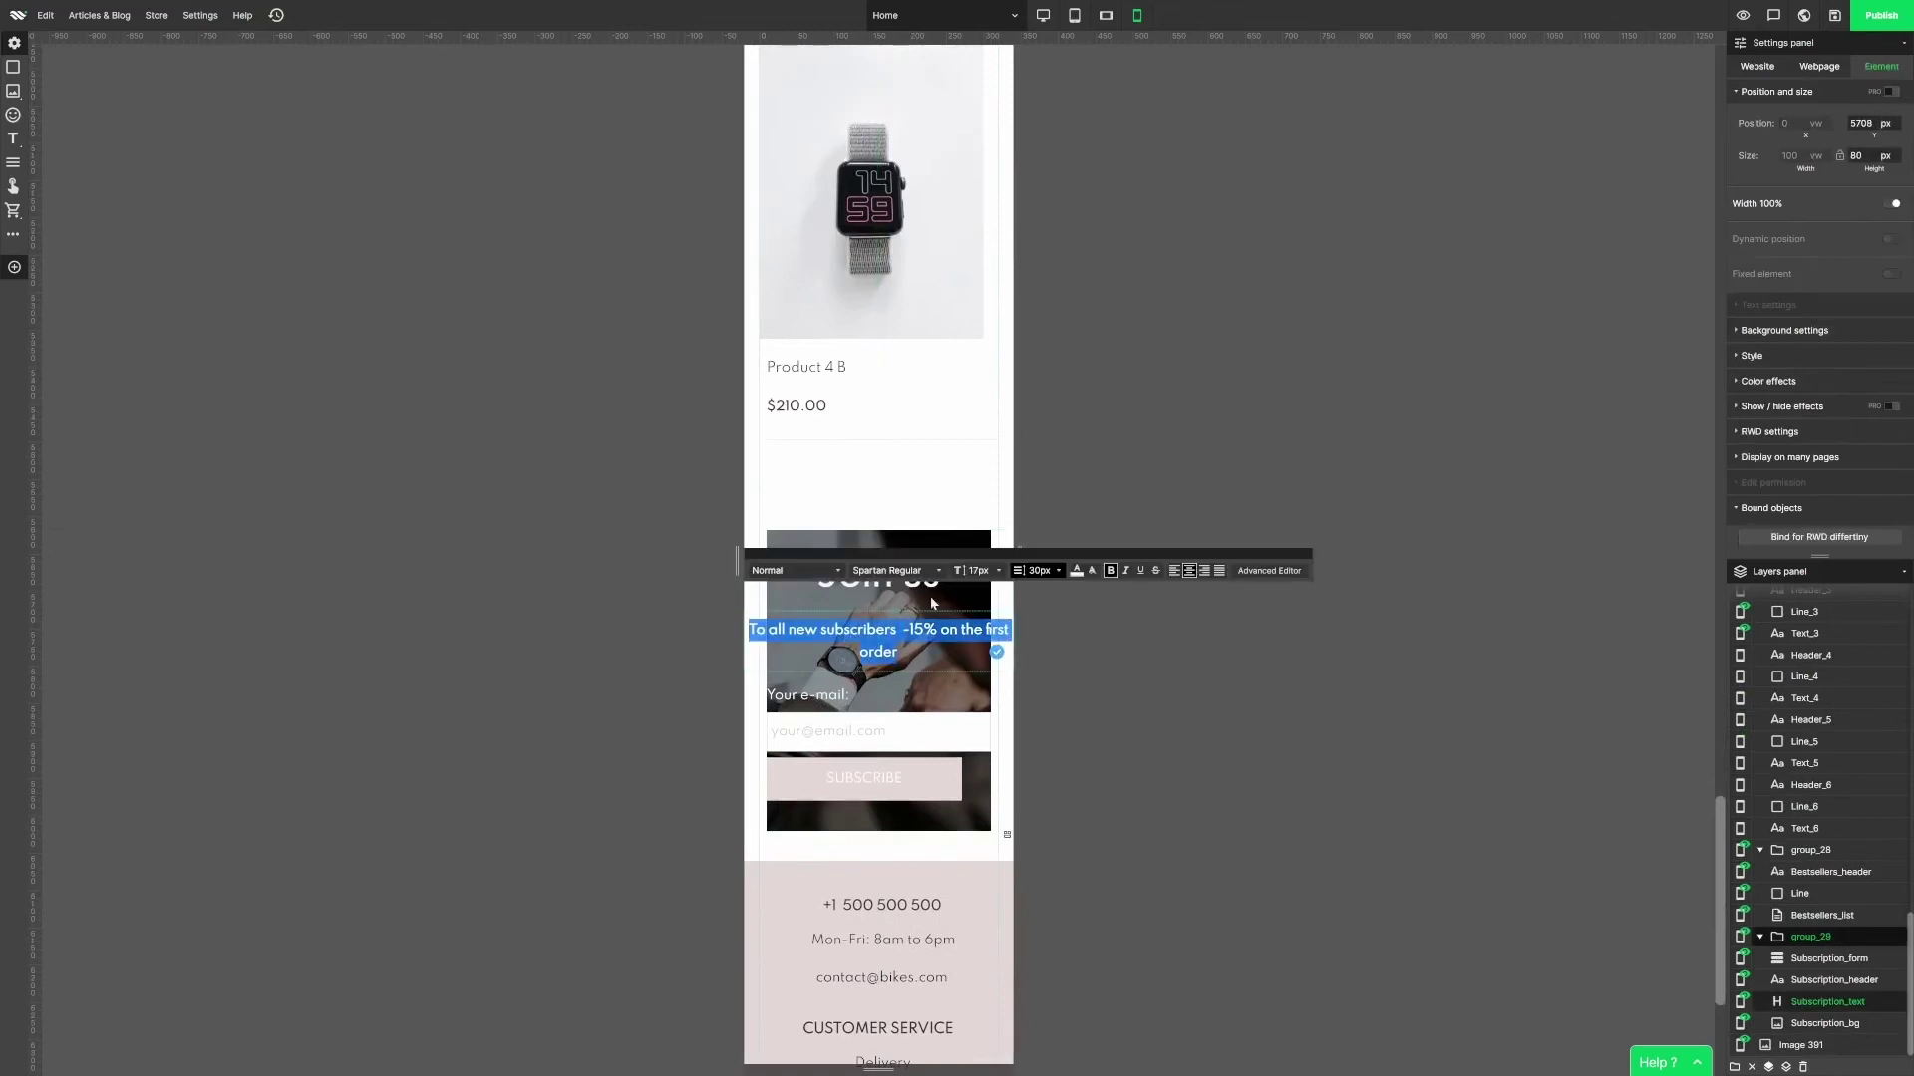
left_click(978, 569)
left_click(975, 688)
left_click(747, 636)
left_click_drag(745, 635, 771, 629)
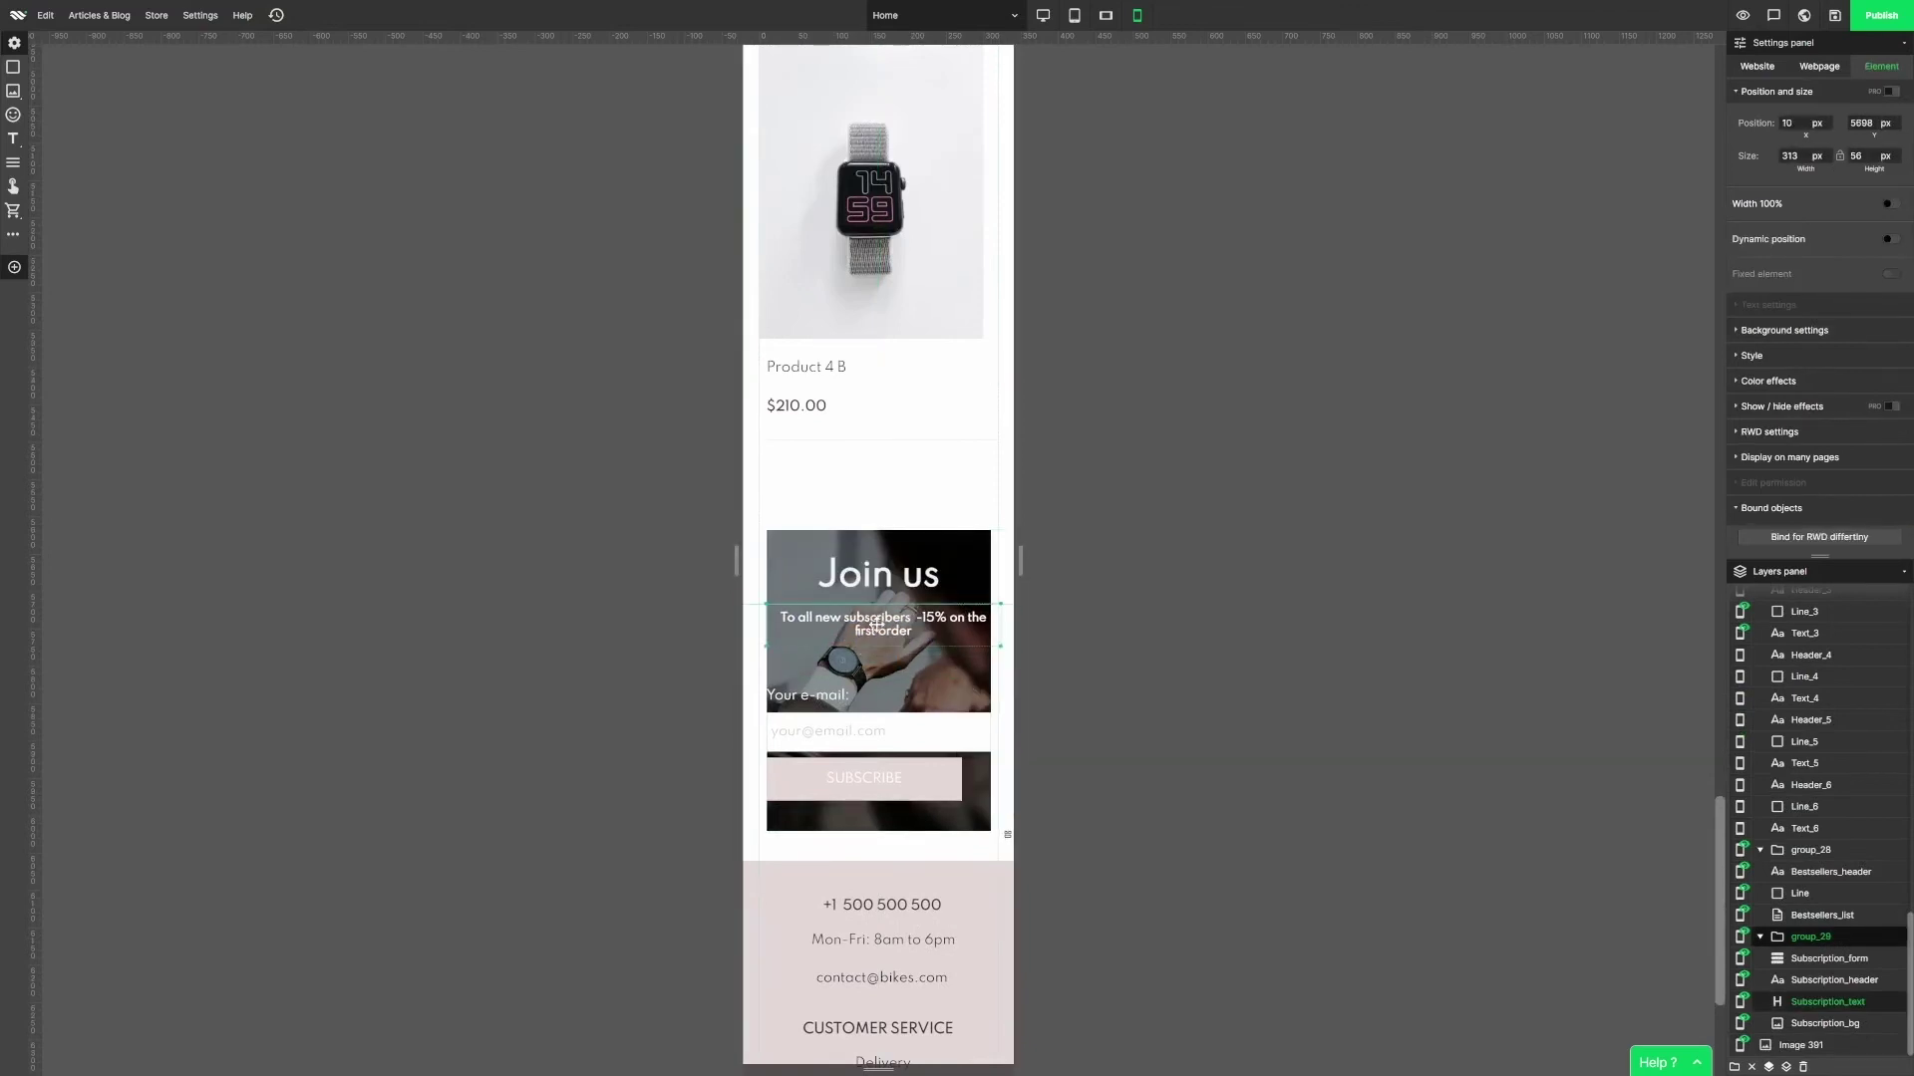
left_click(697, 638)
Restore the website backup from 19.04.2022 15:21 labelled "my copy".
scroll(698, 638, "up", 5)
left_click_drag(1722, 876, 1721, 198)
left_click(1042, 15)
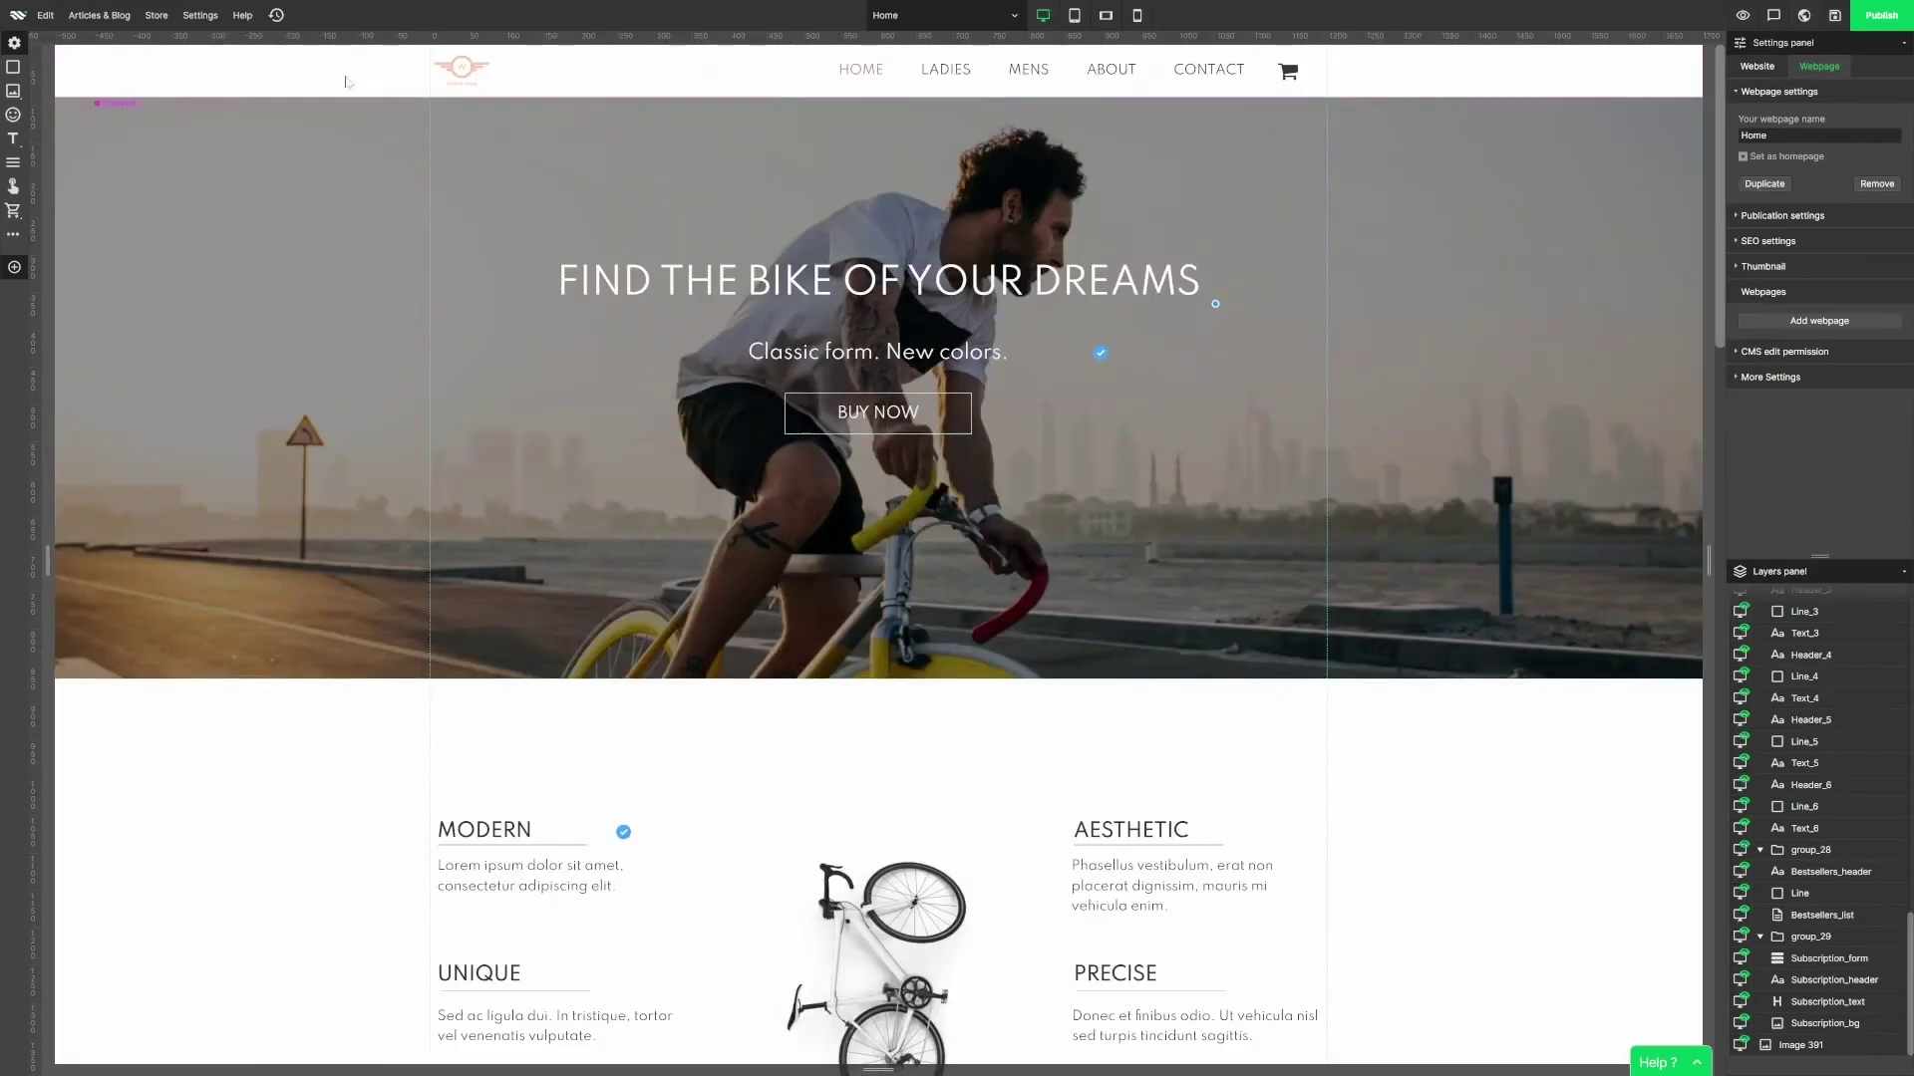
left_click(276, 15)
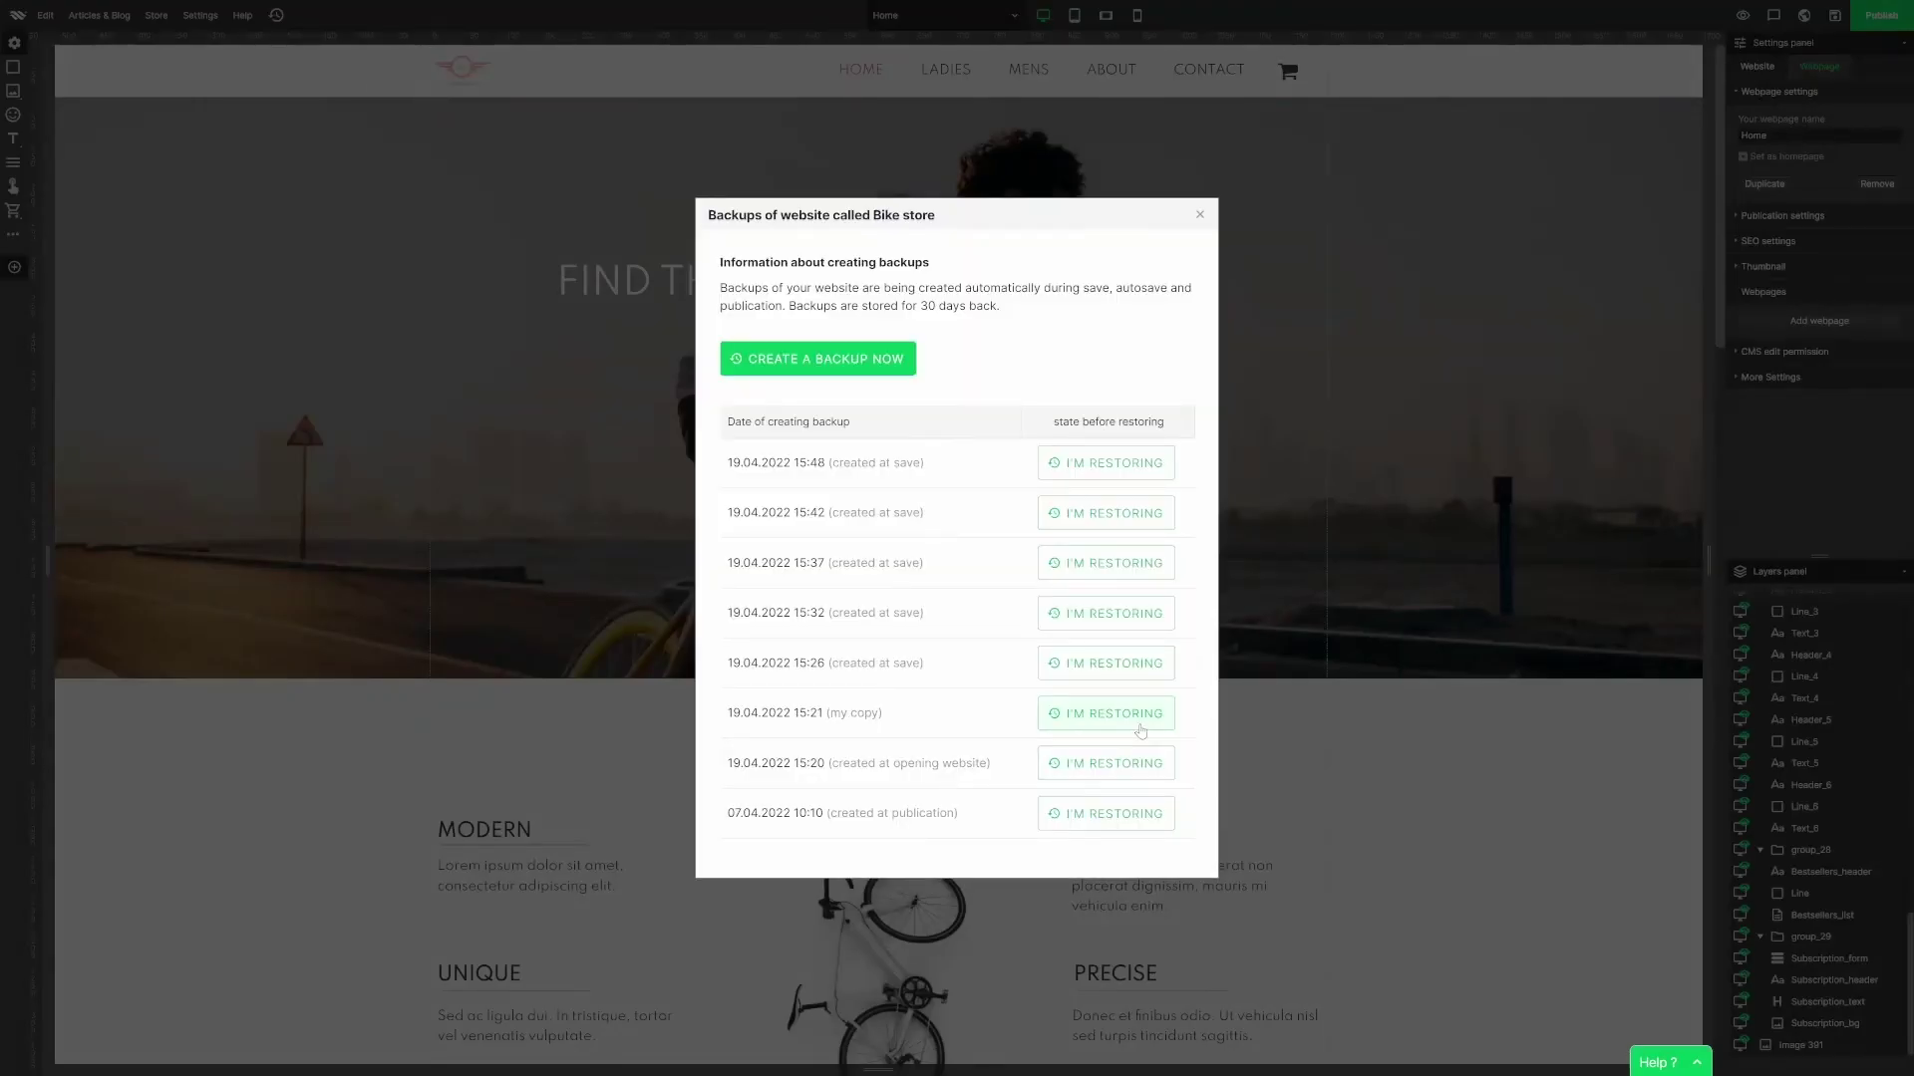
left_click(1139, 725)
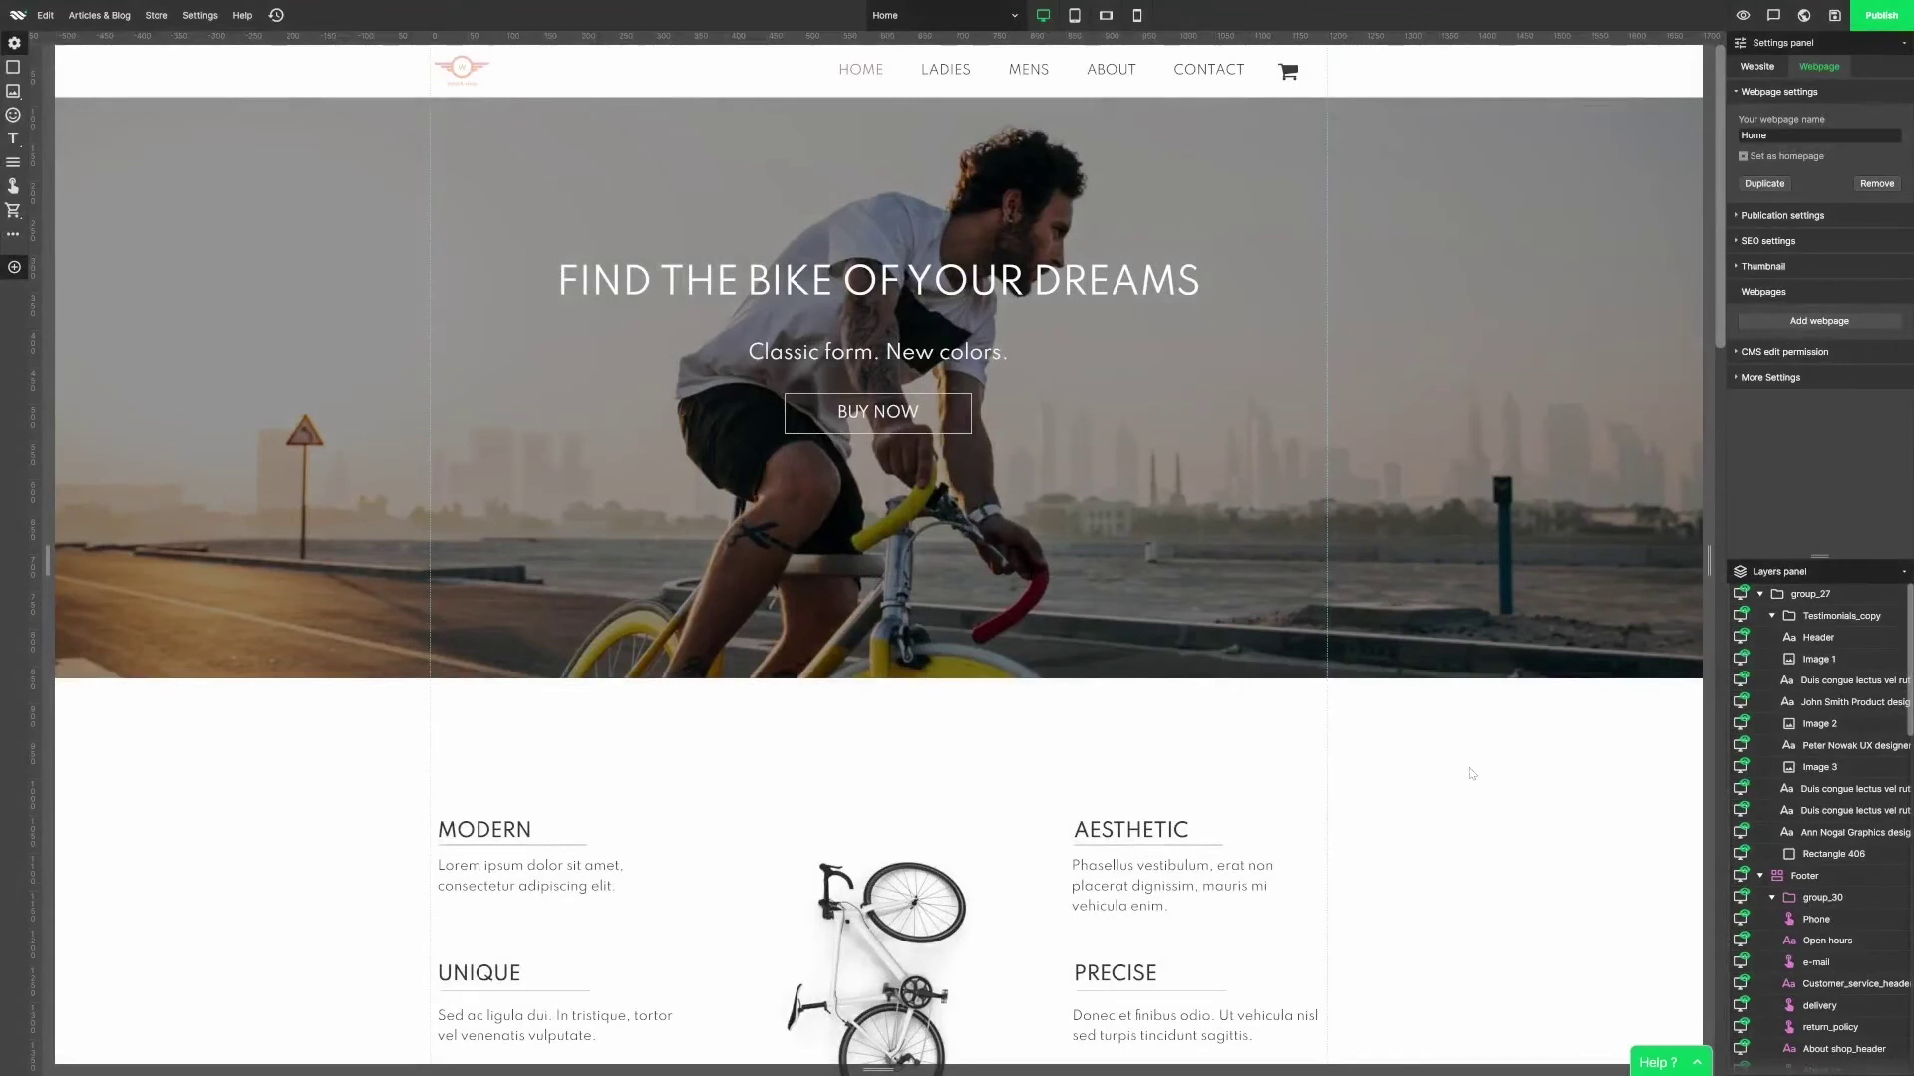
Set the width and height of the Man and Woman image buttons to 300 px in the tablet version.
left_click(1074, 15)
scroll(1353, 532, "down", 10)
left_click(906, 440)
type("300")
type("300")
left_click_drag(1867, 181, 1736, 167)
left_click(1295, 448)
type("300")
left_click_drag(1868, 181, 1836, 180)
type("300")
Arrange the resized Man and Woman image buttons side by side within the page width of the tablet version.
left_click(1416, 319)
left_click_drag(871, 436, 747, 410)
left_click_drag(1052, 438, 1028, 439)
left_click_drag(732, 439, 754, 439)
left_click(1332, 535)
left_click_drag(1719, 566, 1695, 833)
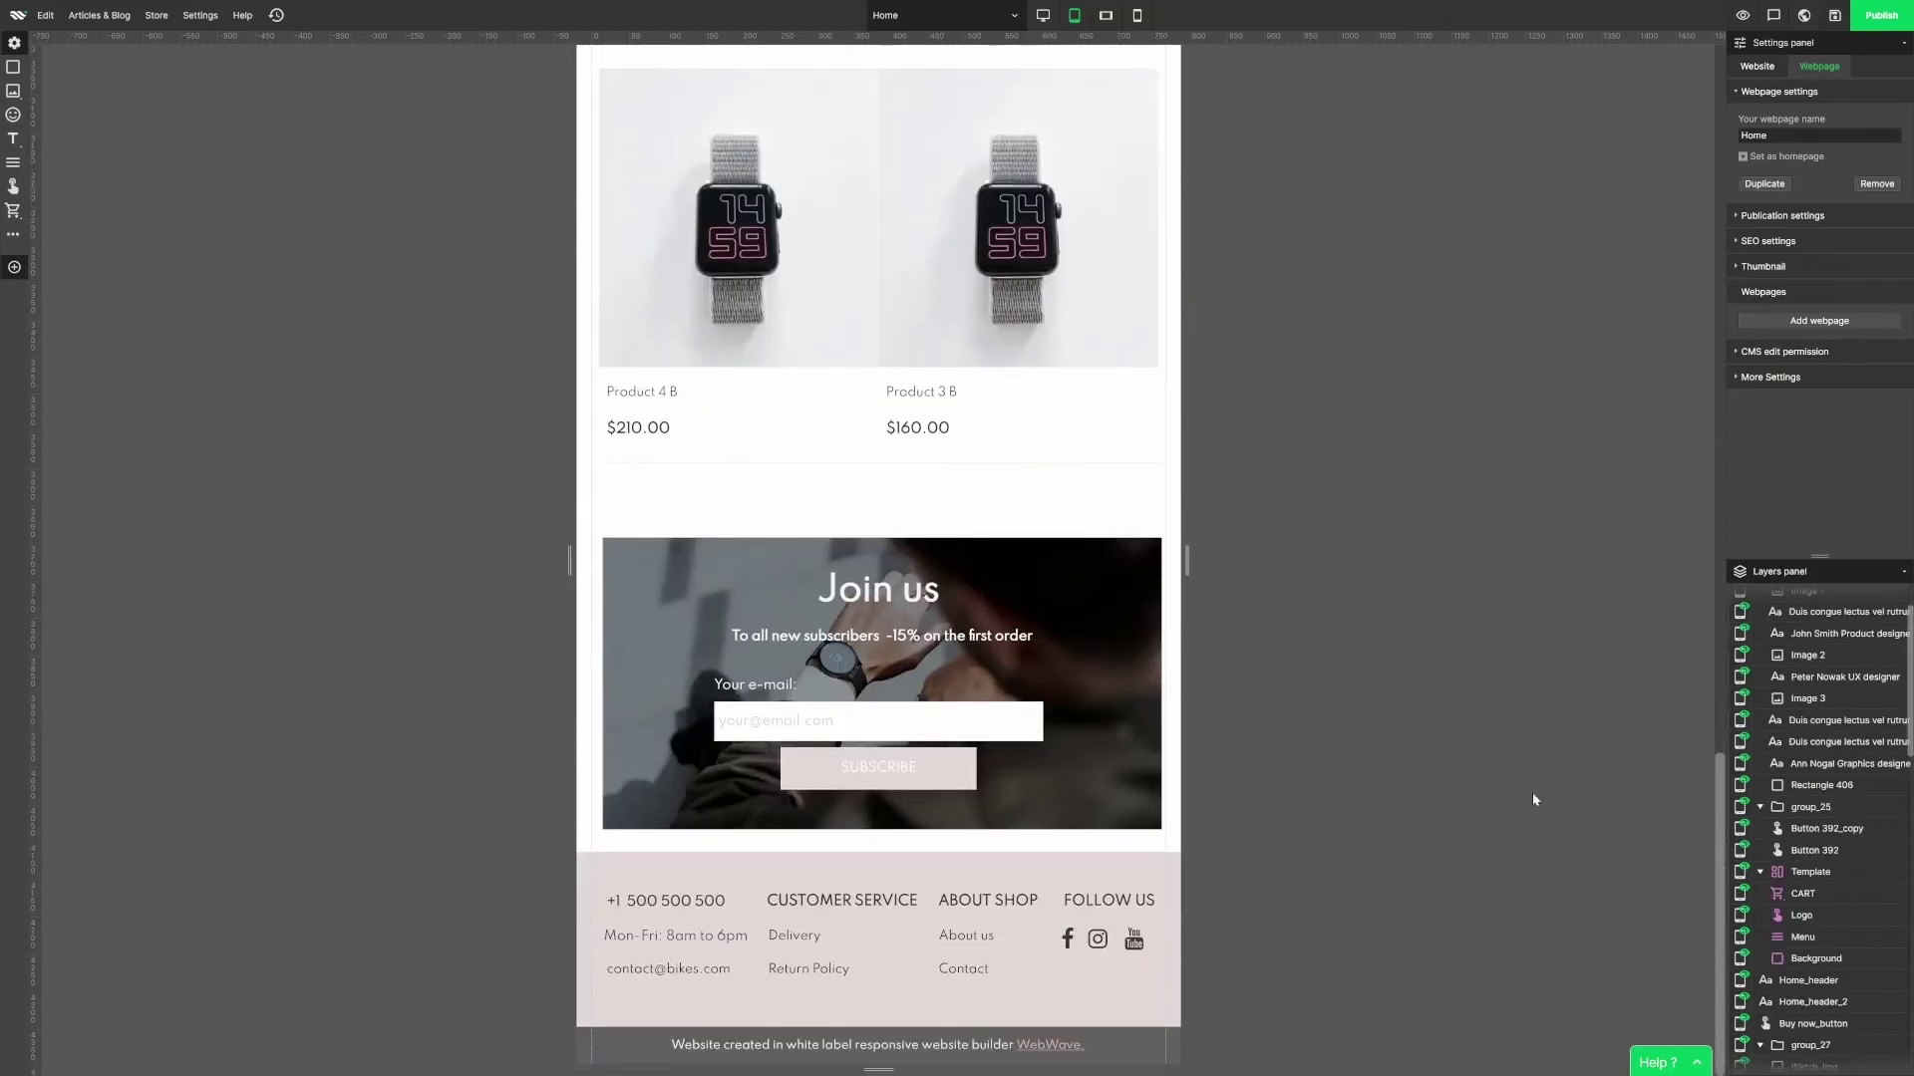
left_click_drag(1722, 990, 1630, 242)
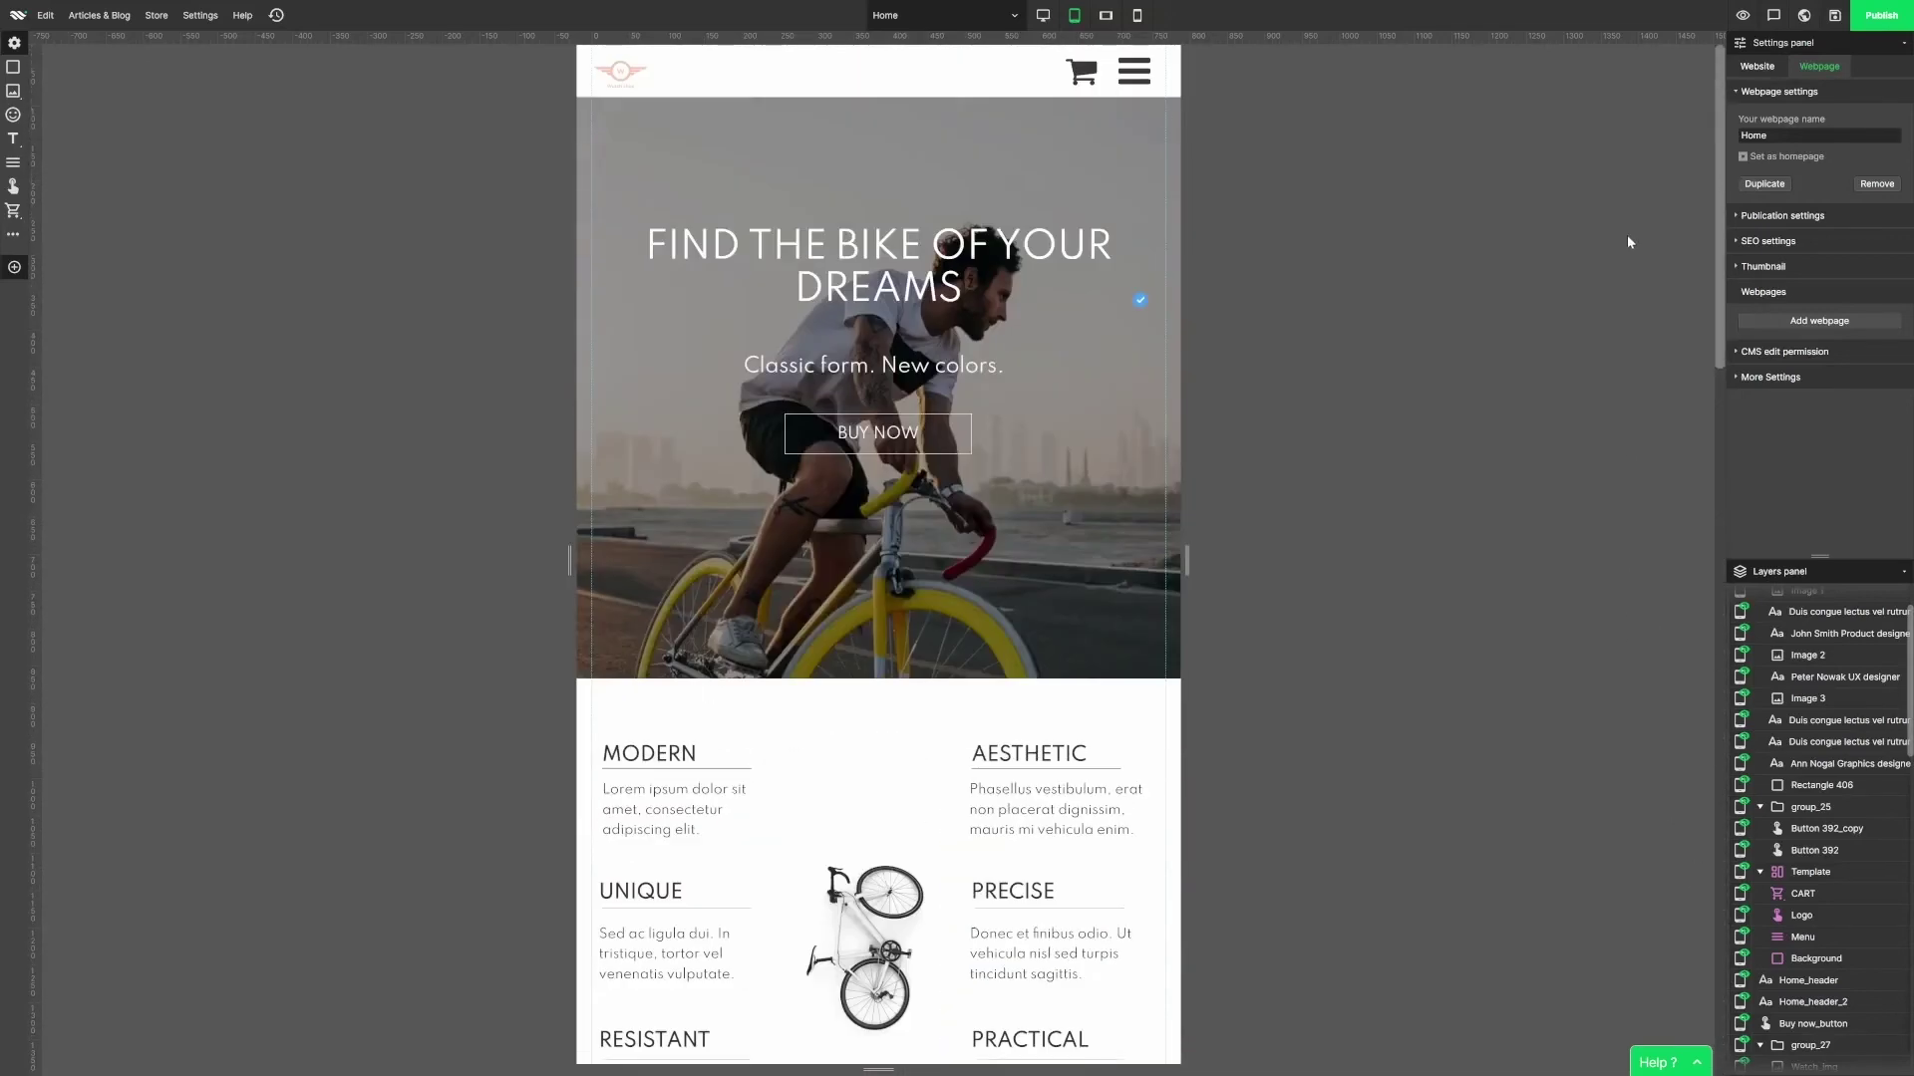
Move the Woman image button below the Man button in the mobile landscape version, at X 90 px, Y 1859 px.
left_click(1104, 22)
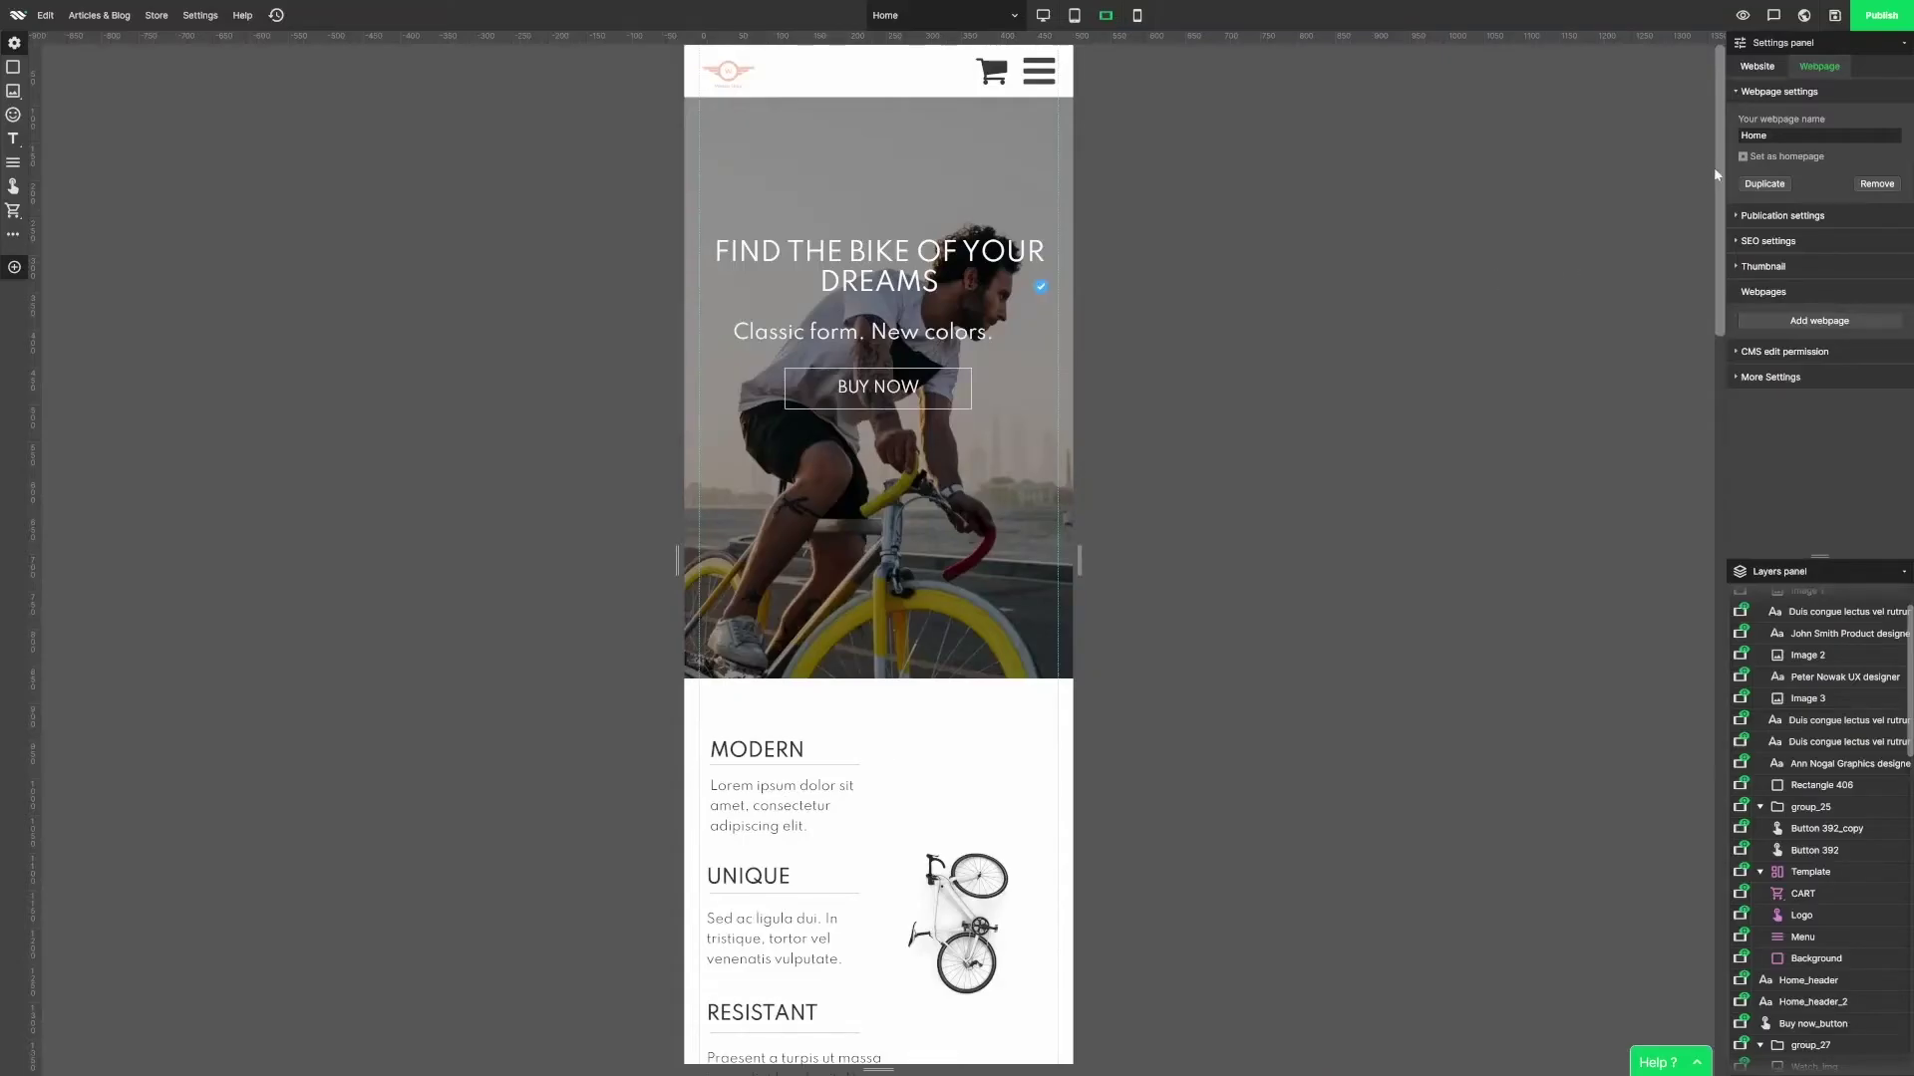
left_click_drag(1718, 176, 1705, 384)
left_click(899, 435)
left_click_drag(1194, 420, 866, 700)
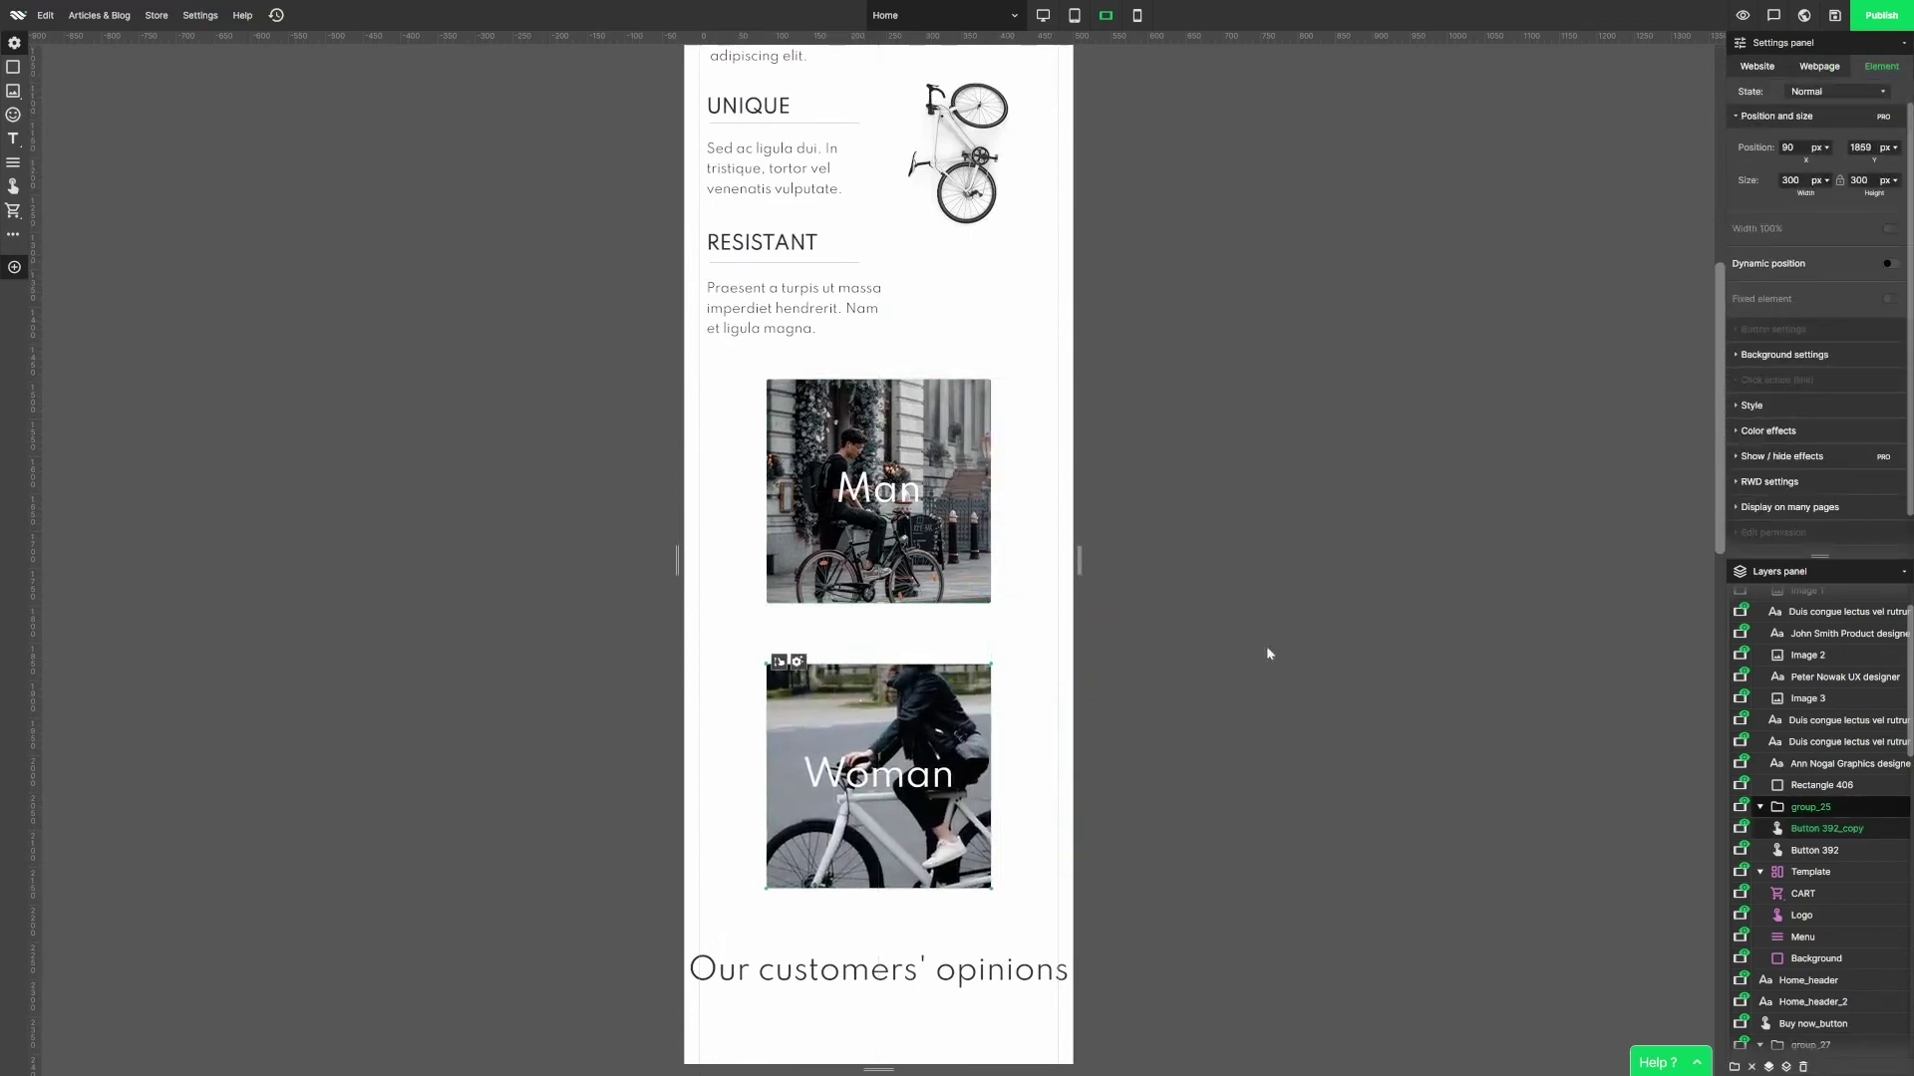
left_click(1357, 518)
Move the grey testimonials background rectangle up to Y 2425 px in the mobile landscape version so it covers all three opinions.
left_click_drag(1722, 446, 1696, 674)
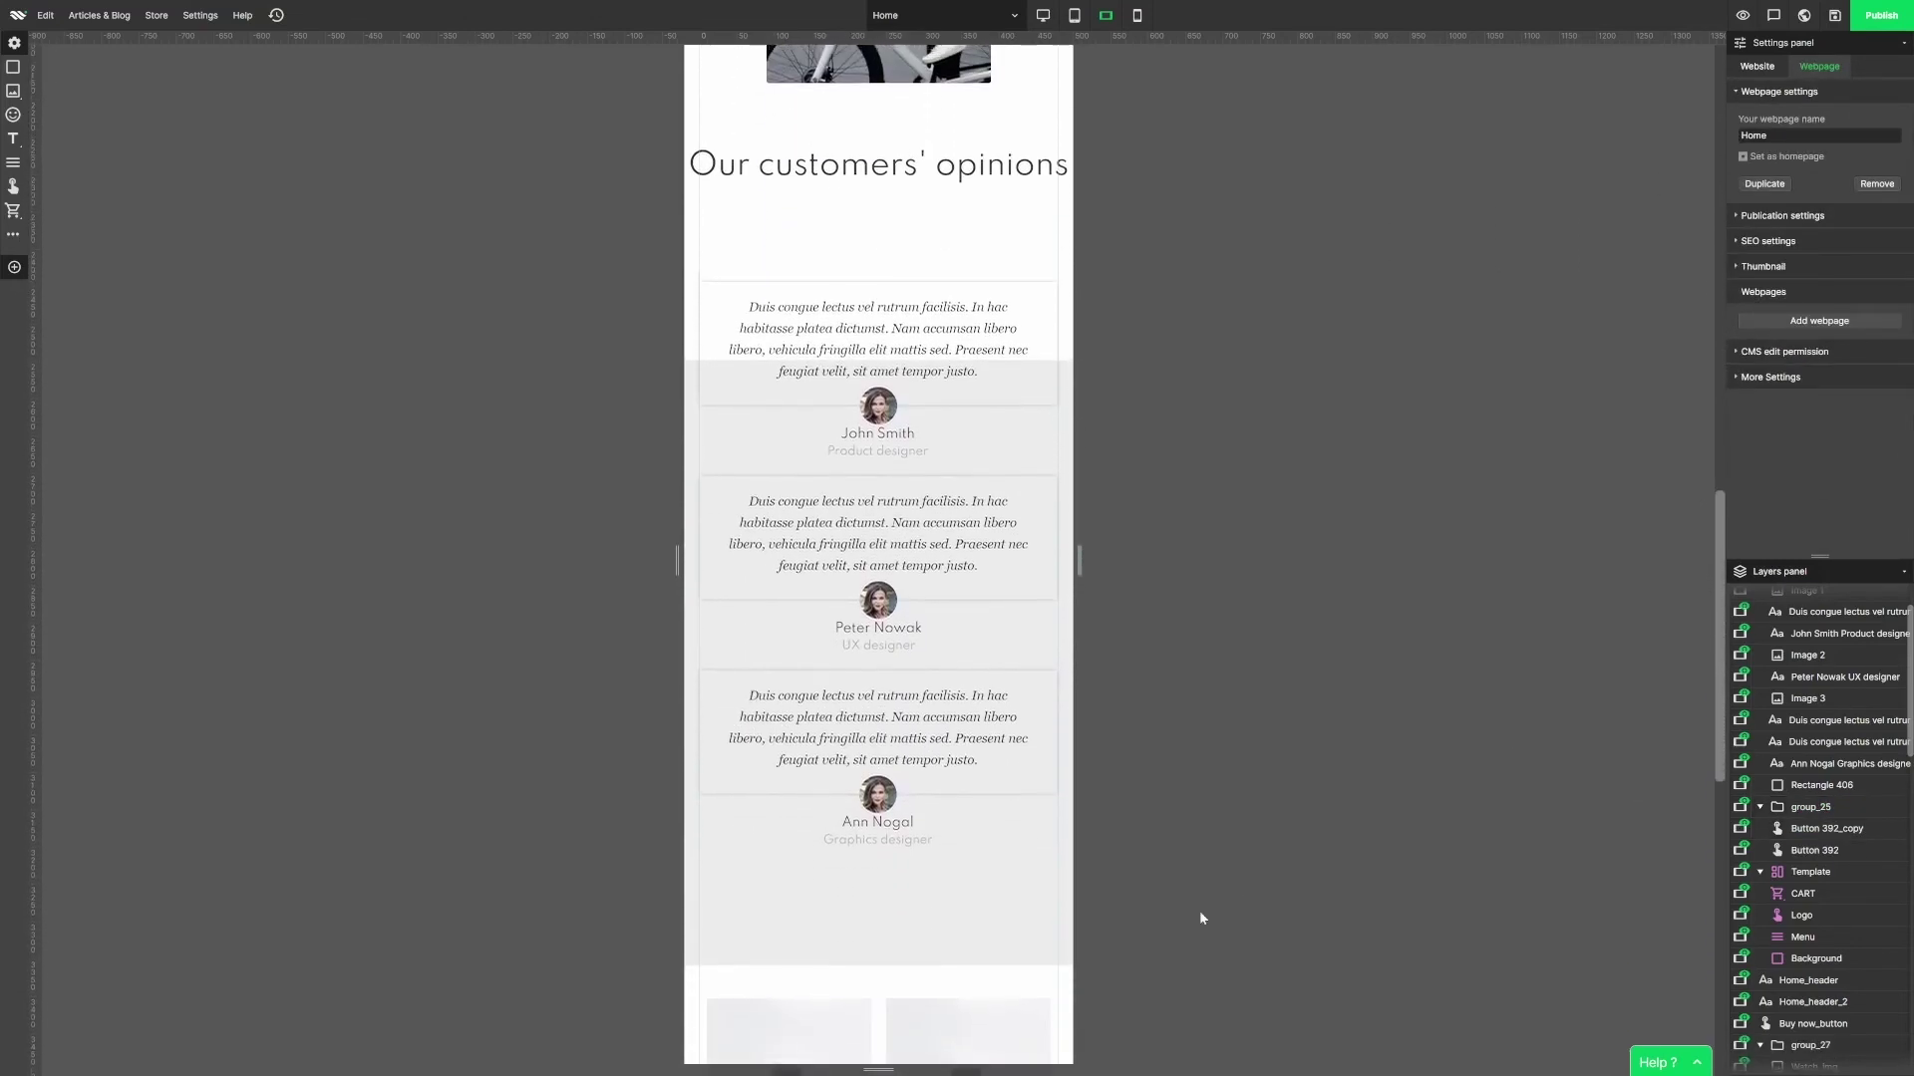
double_click(923, 911)
left_click_drag(923, 926, 938, 846)
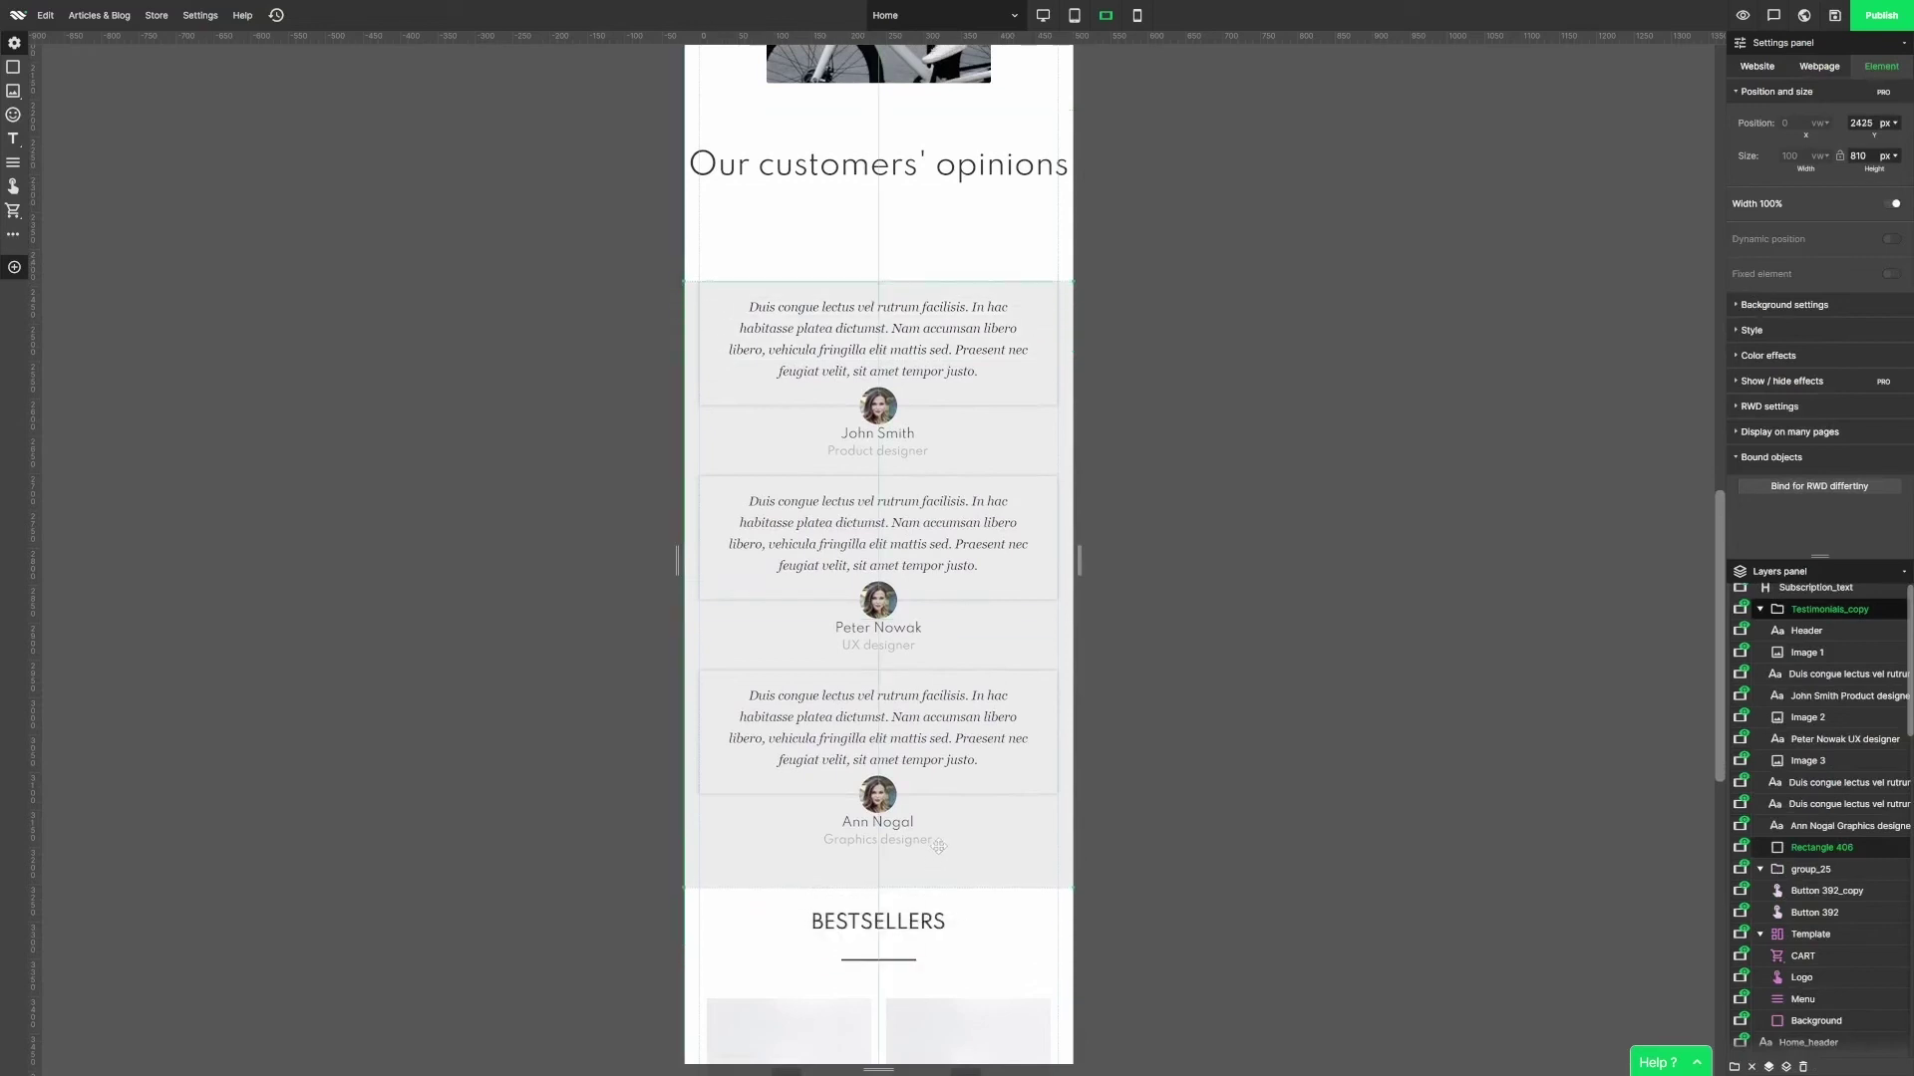
left_click_drag(1716, 592, 1625, 383)
Center-align the MODERN heading and its description in the mobile portrait version.
left_click(1138, 16)
left_click_drag(1717, 227, 1714, 261)
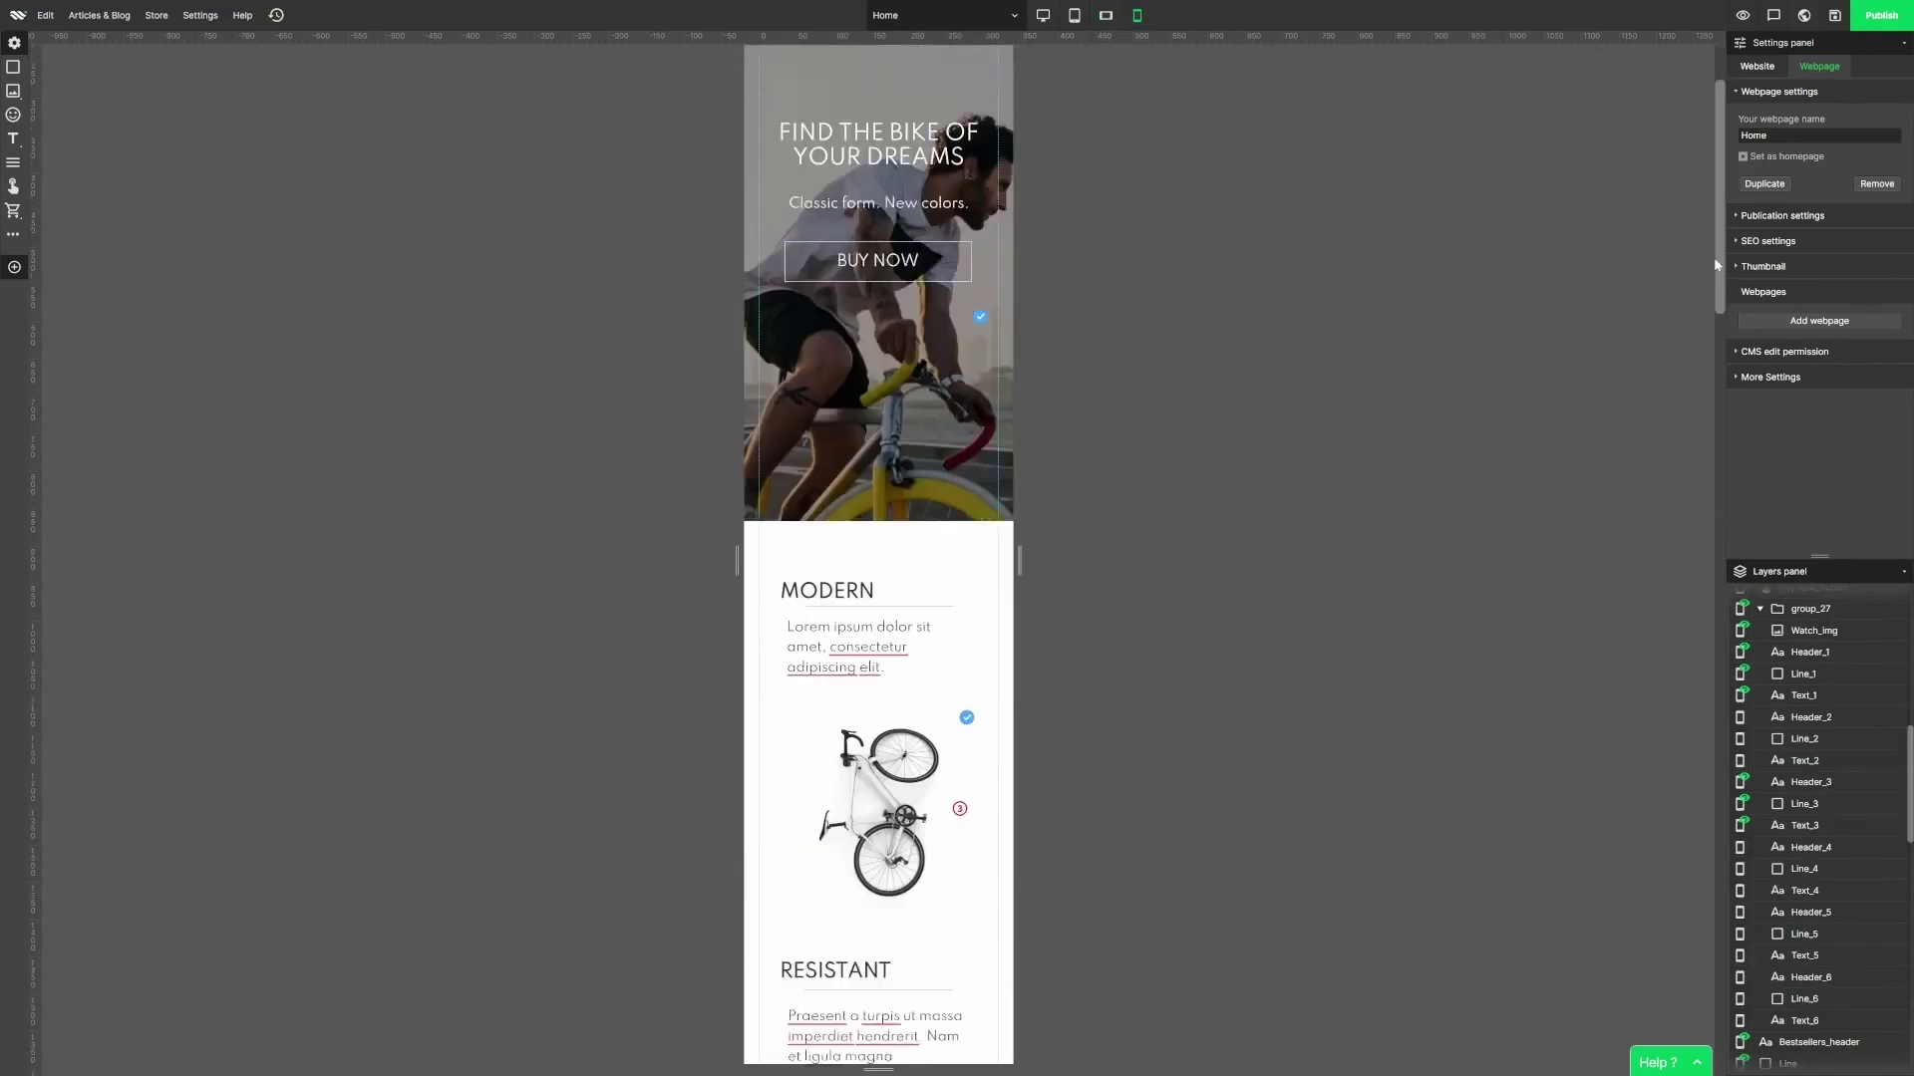
scroll(1053, 191, "down", 2)
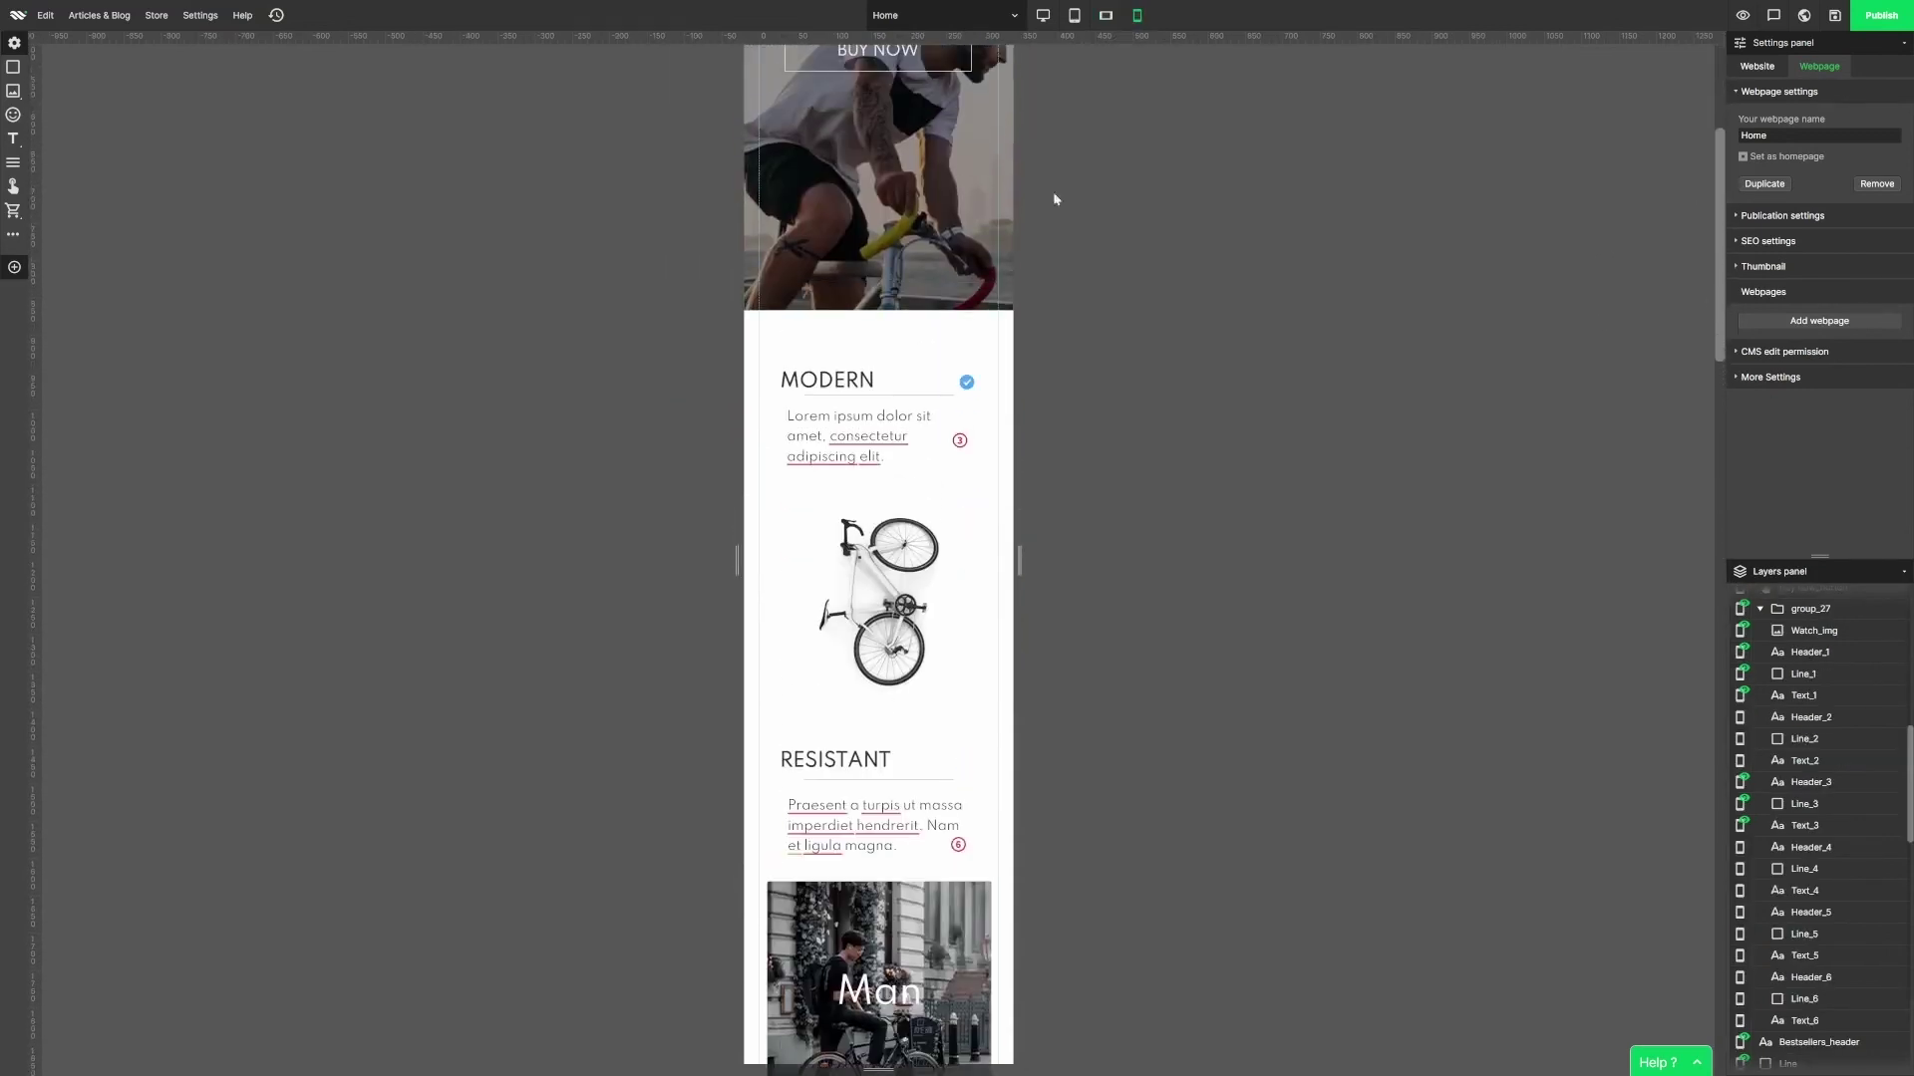
left_click(890, 438)
double_click(890, 439)
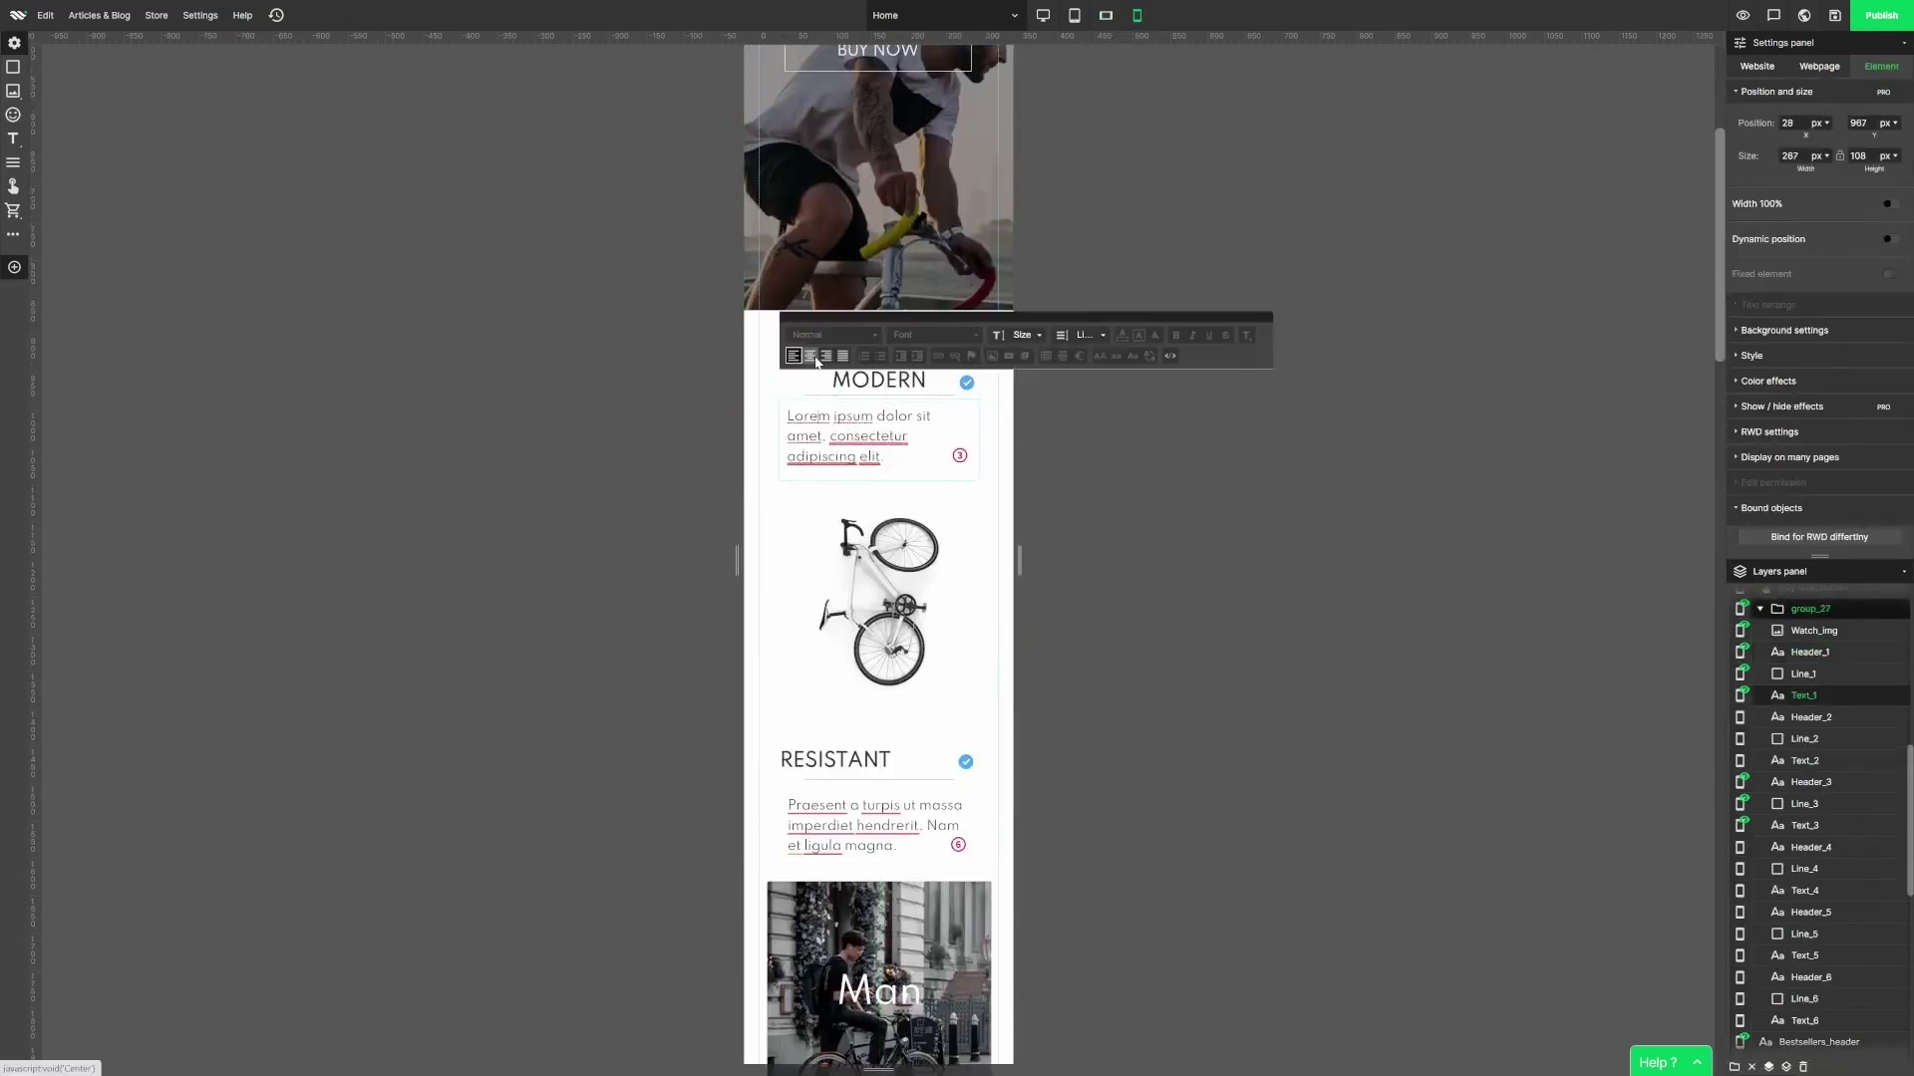
left_click(810, 357)
Center-align the RESISTANT heading and its description in the mobile portrait version.
double_click(843, 762)
left_click(810, 696)
double_click(855, 825)
left_click(811, 747)
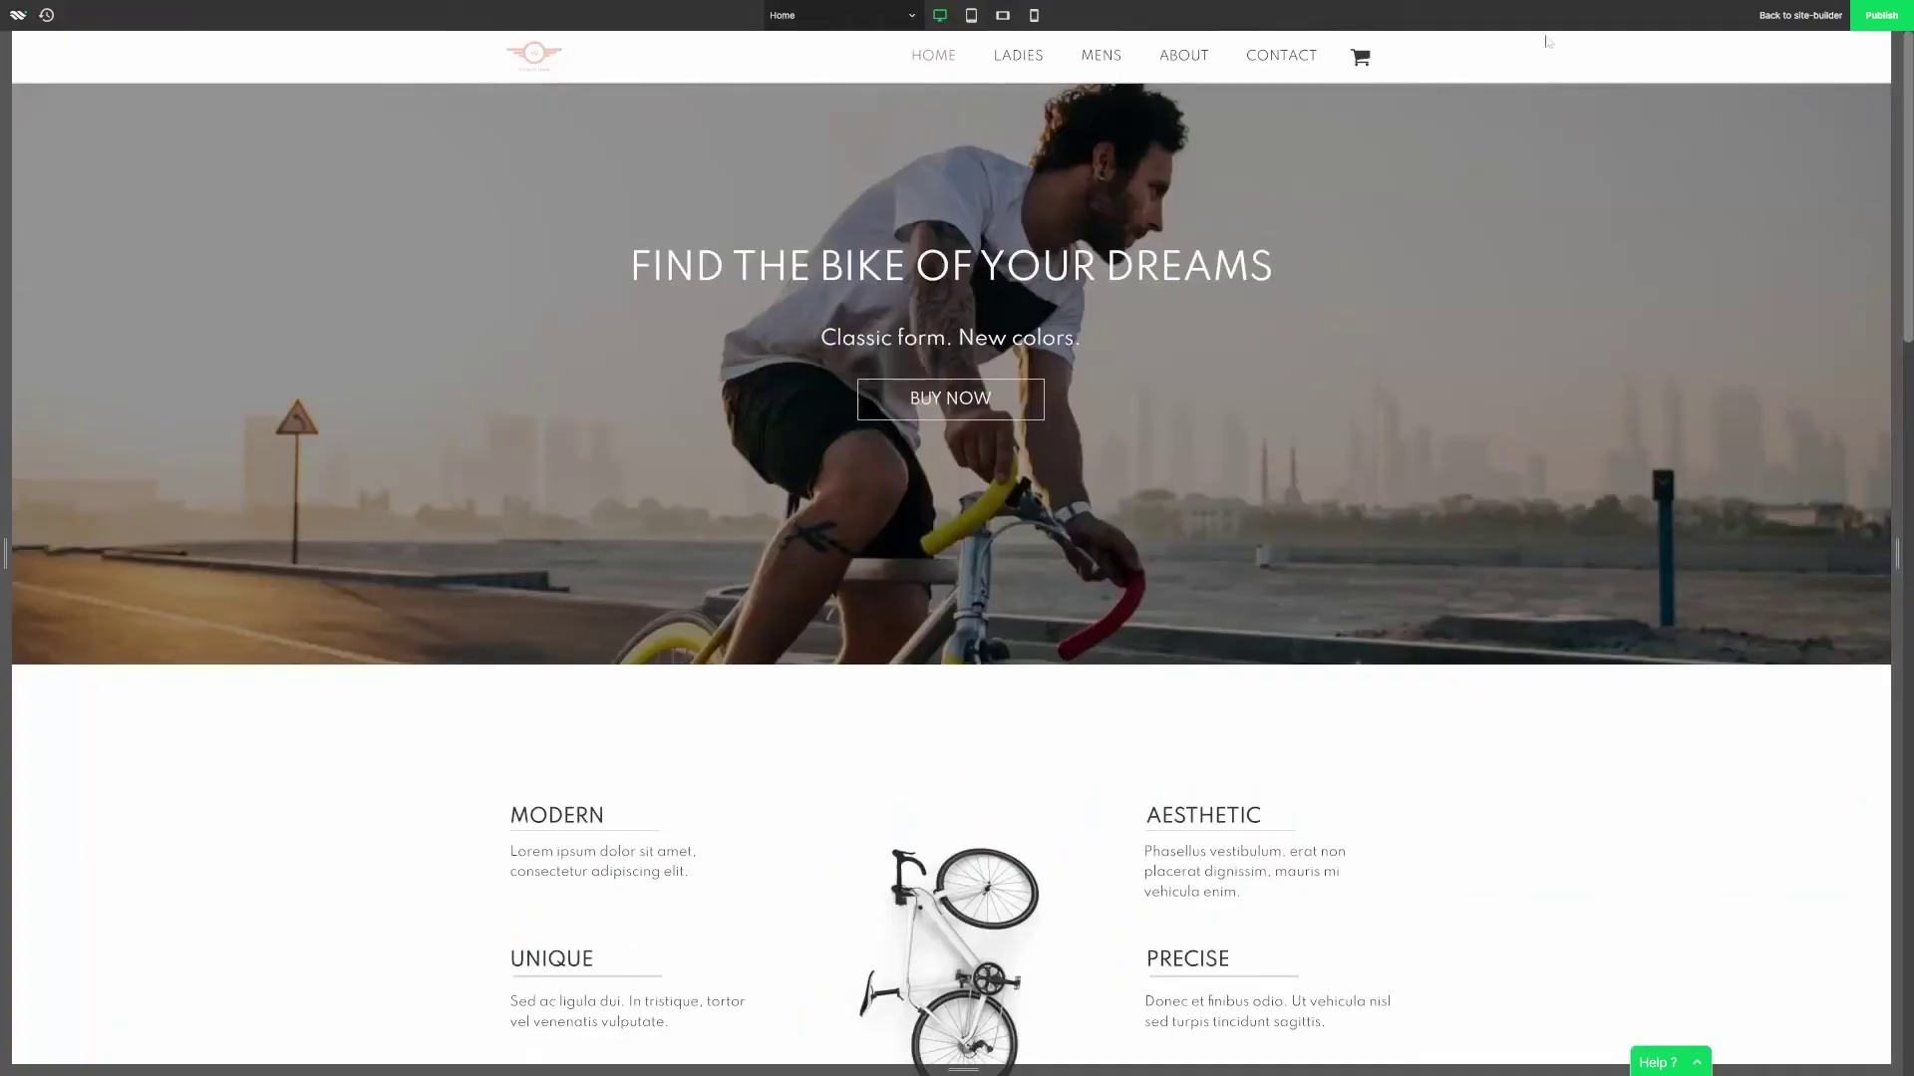
Preview the Home page in its desktop, mobile landscape and mobile portrait versions, checking the layout along the page.
left_click_drag(1882, 199, 1899, 897)
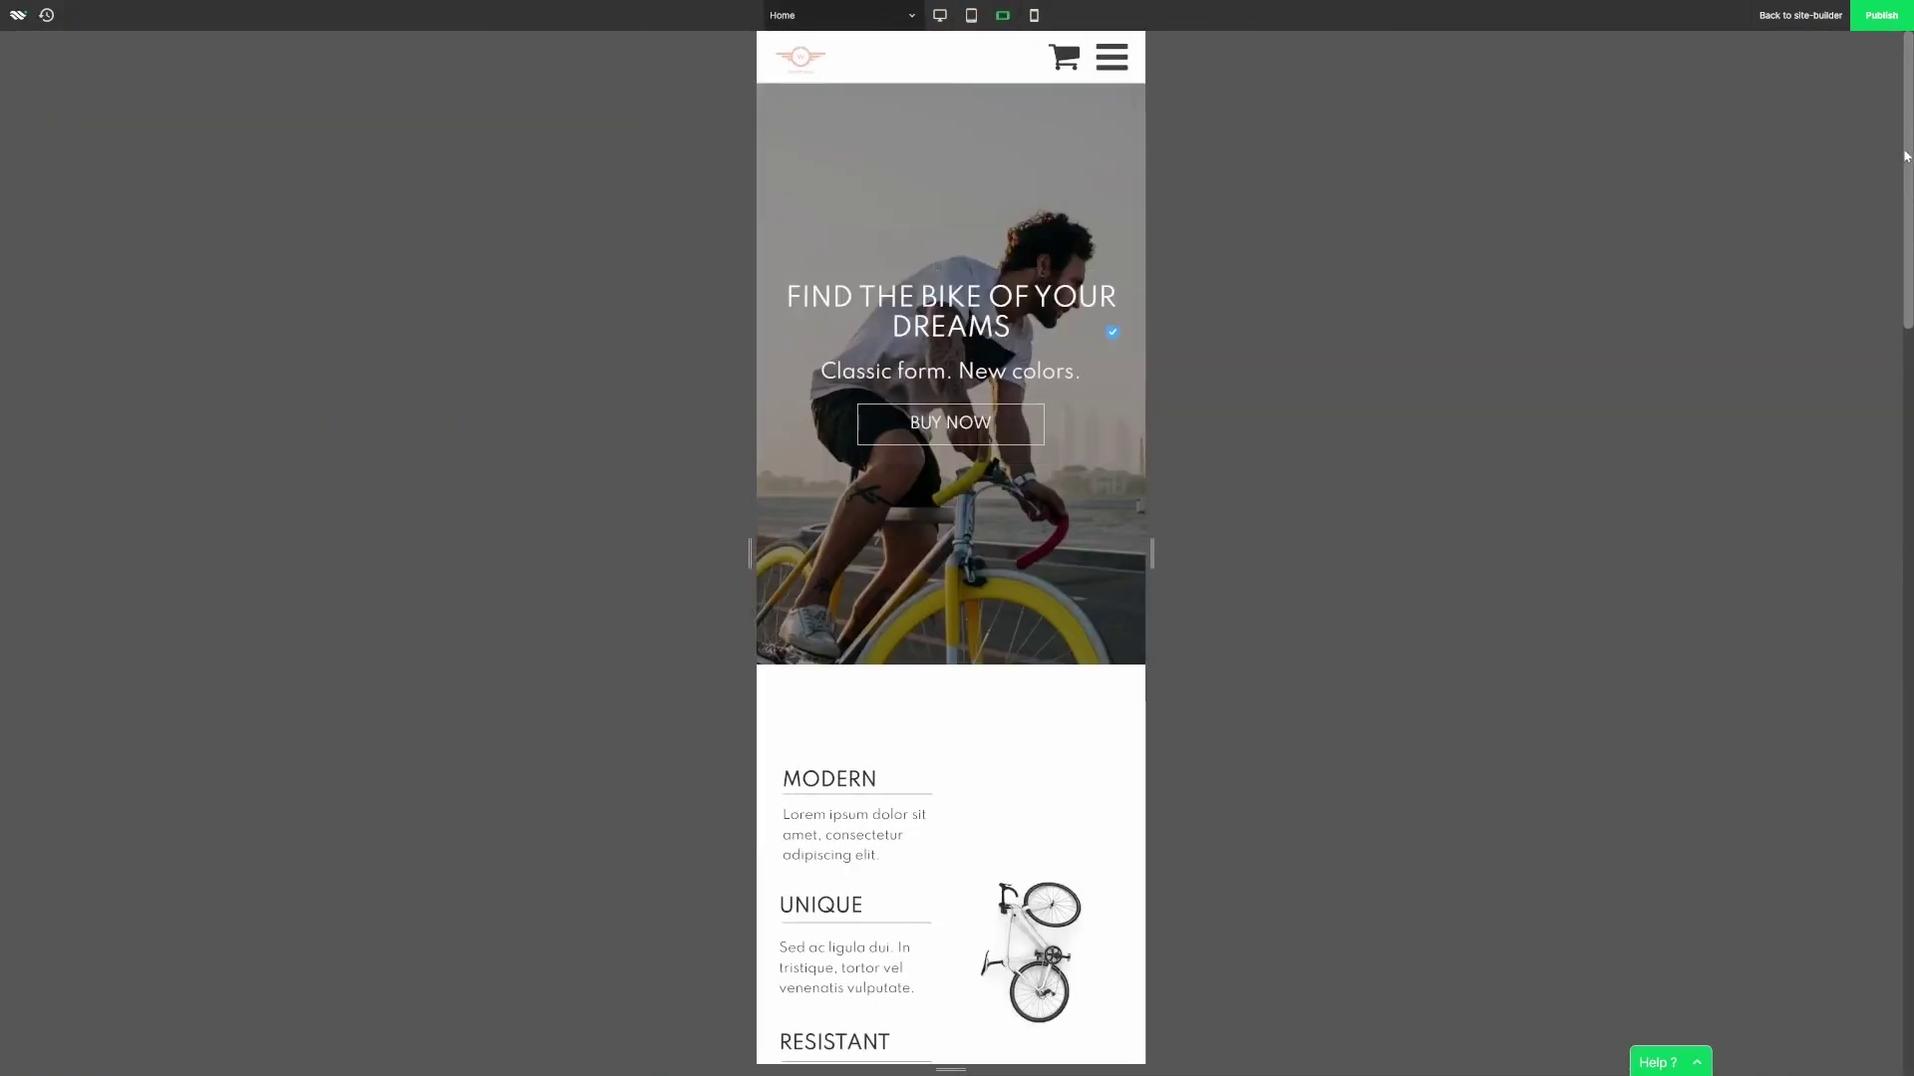
left_click_drag(1905, 156, 1851, 731)
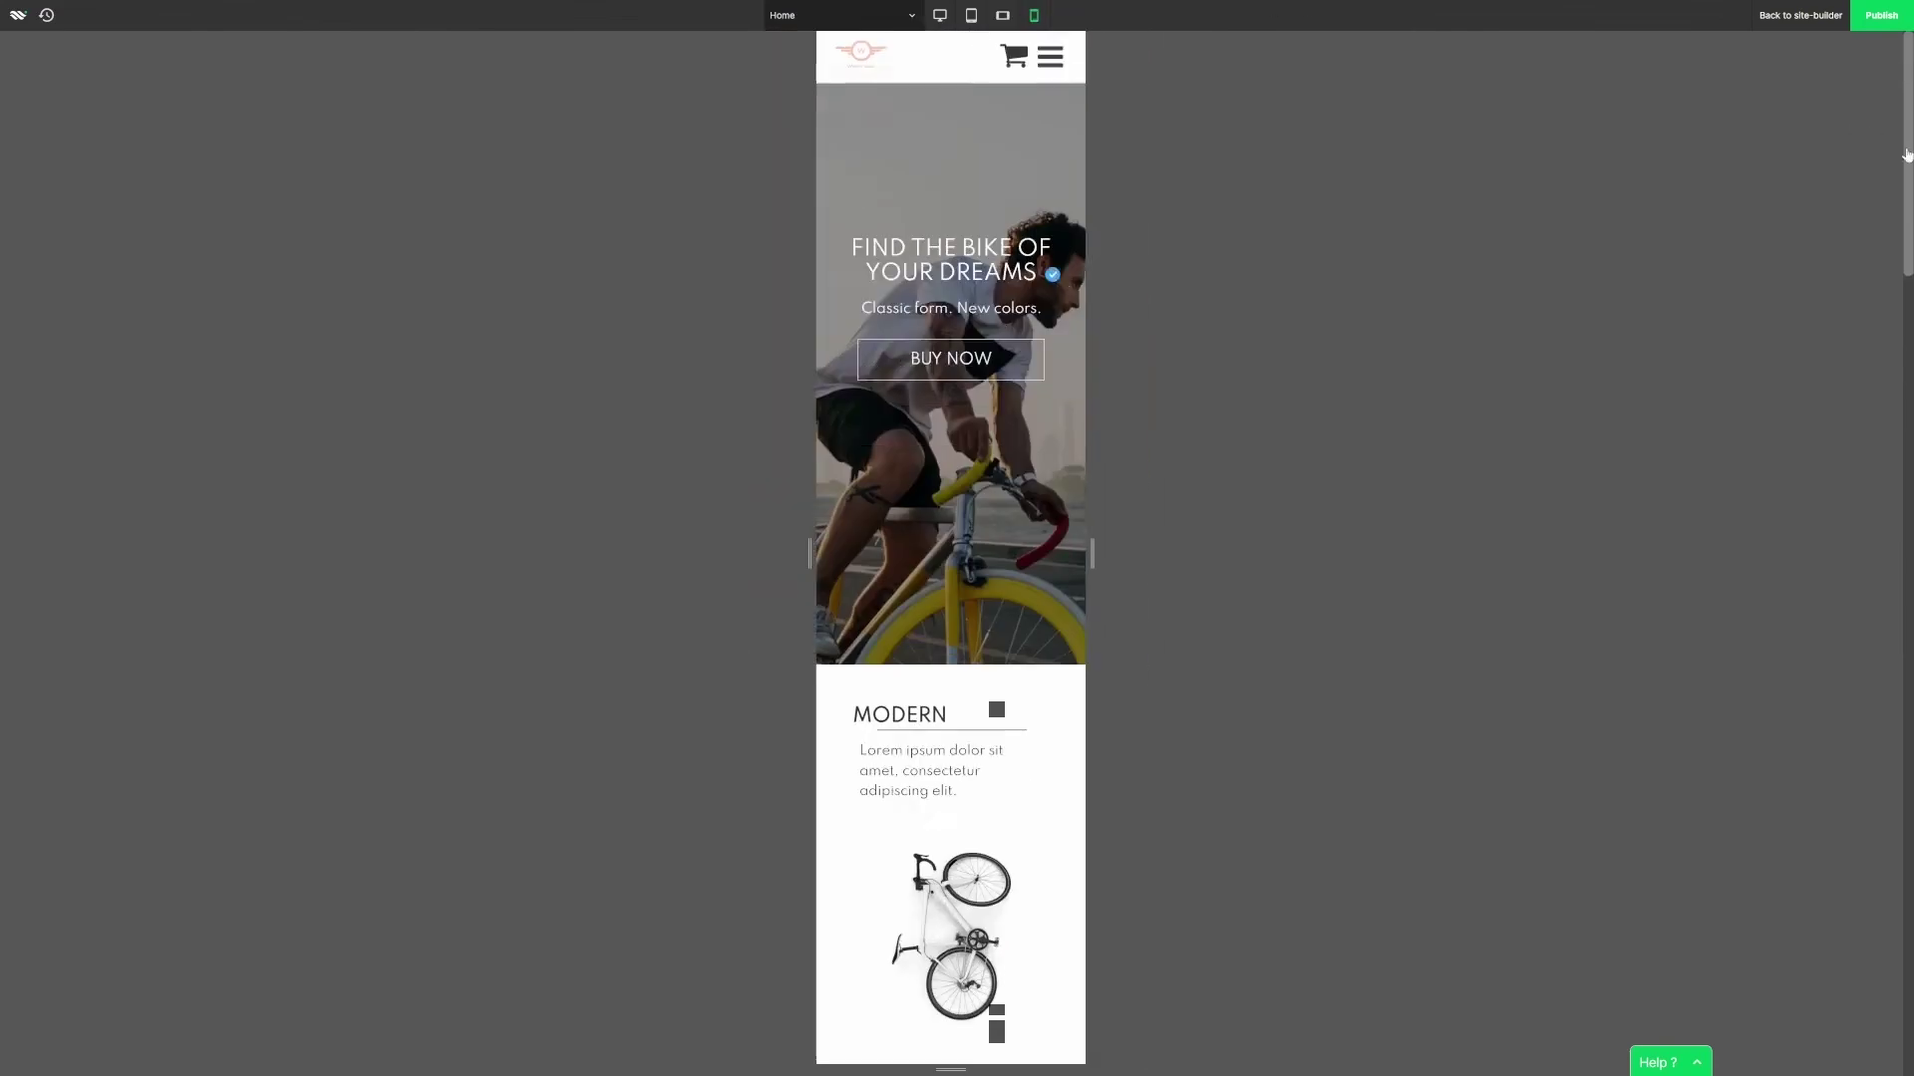
mouse_move(1906, 154)
left_mouse_down()
mouse_move(1892, 688)
mouse_move(1906, 159)
left_mouse_up()
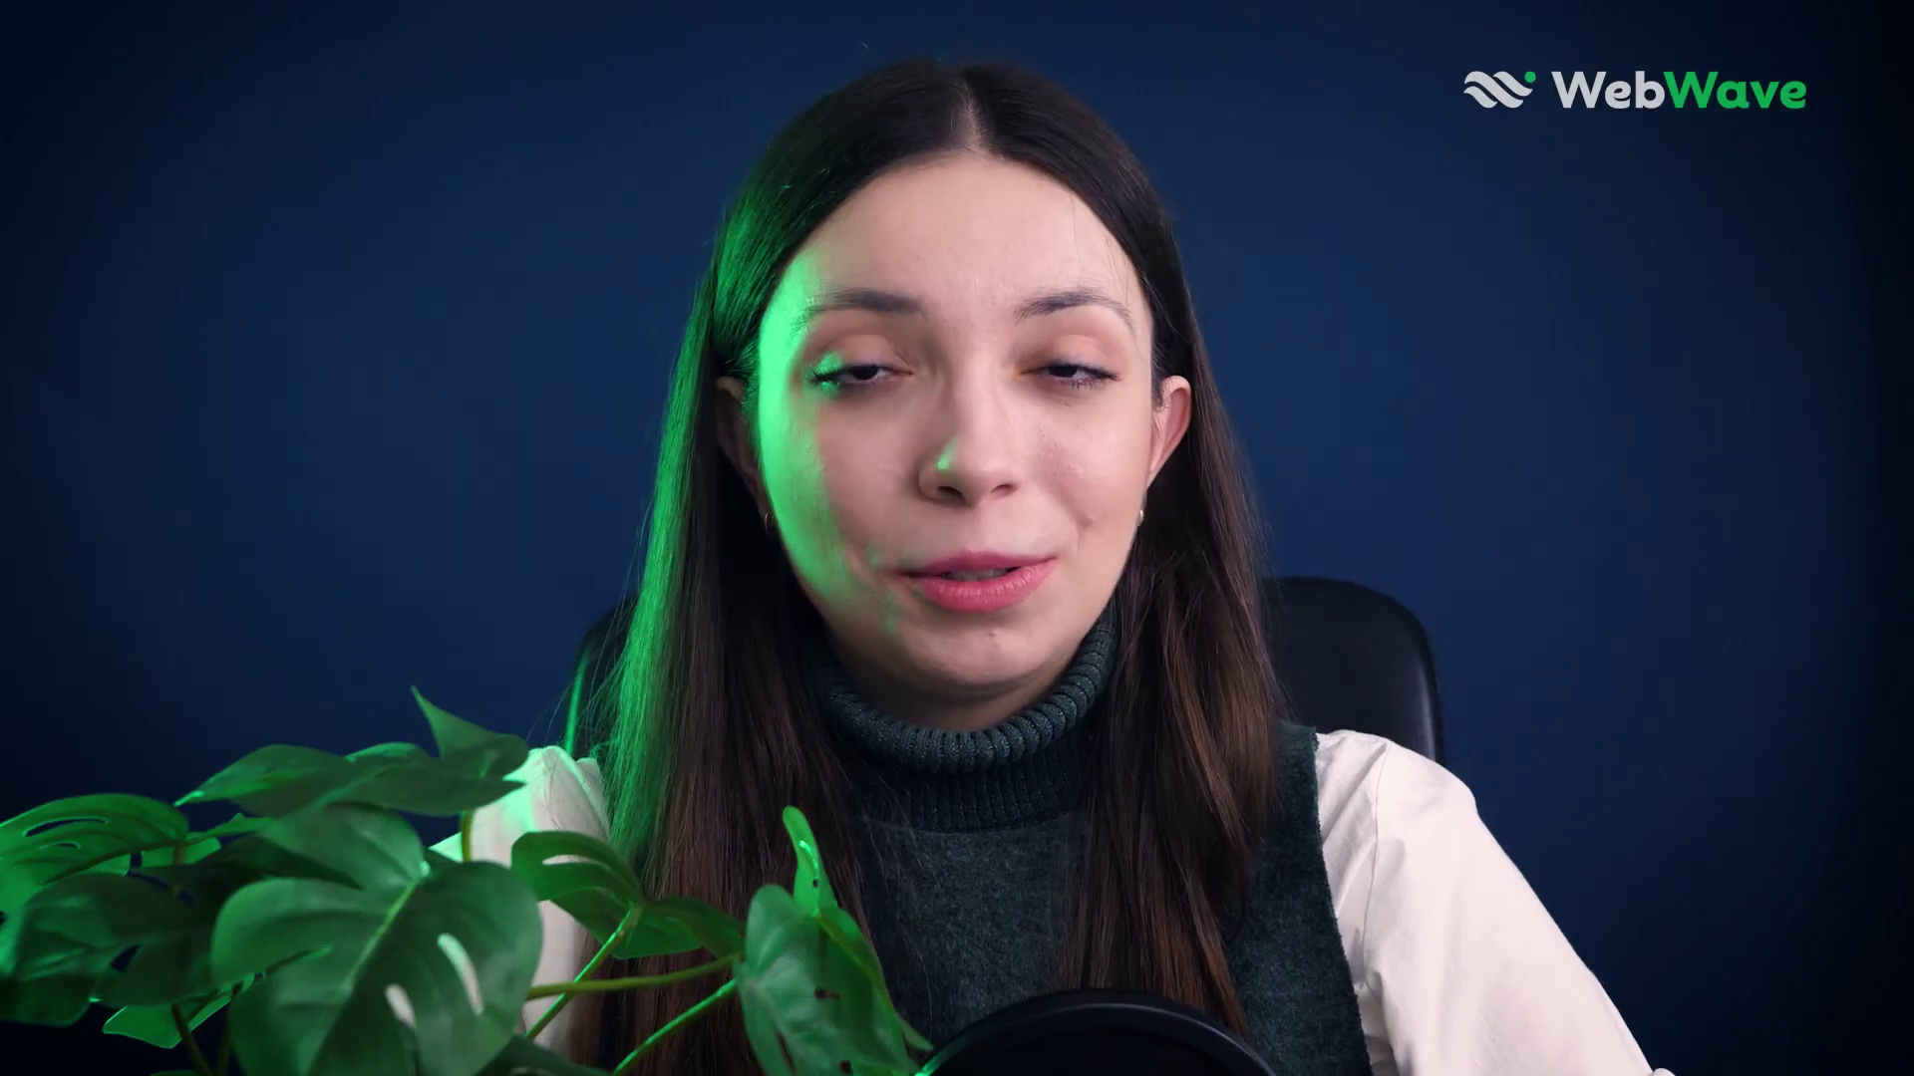